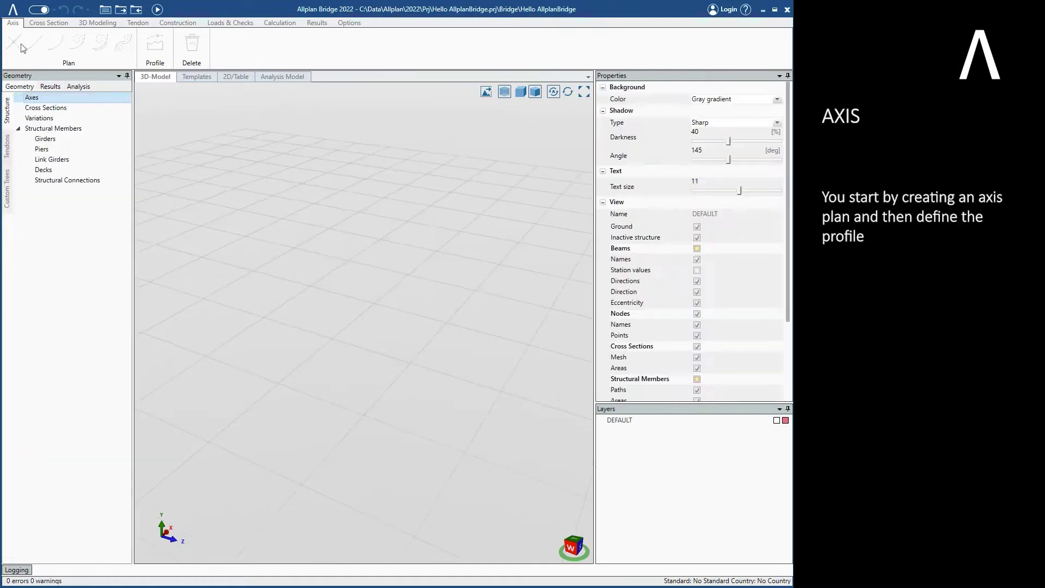
Create a new axis named Axis 1 and open its plan
right_click(41, 101)
click(62, 107)
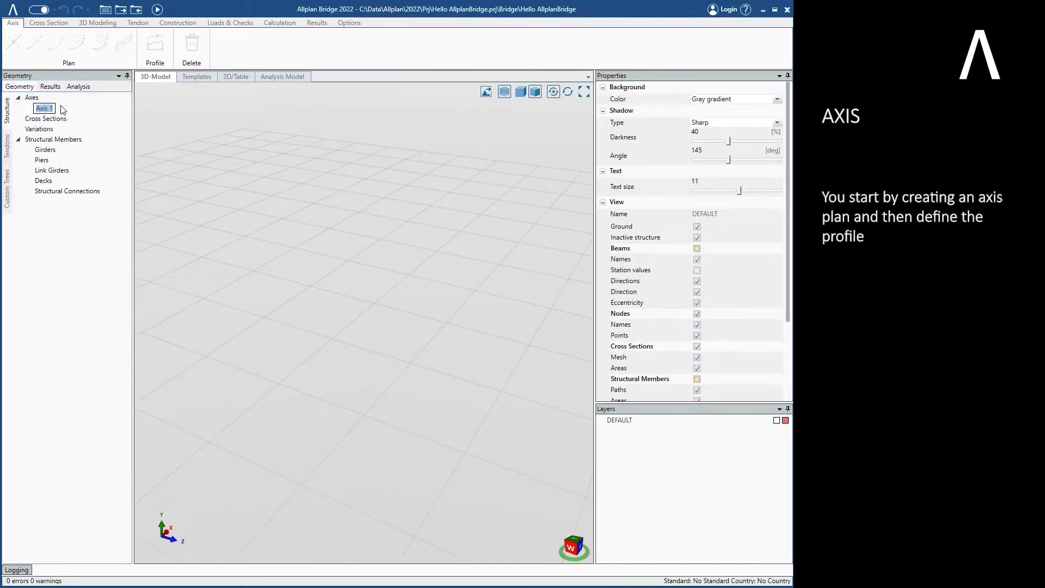
key(Return)
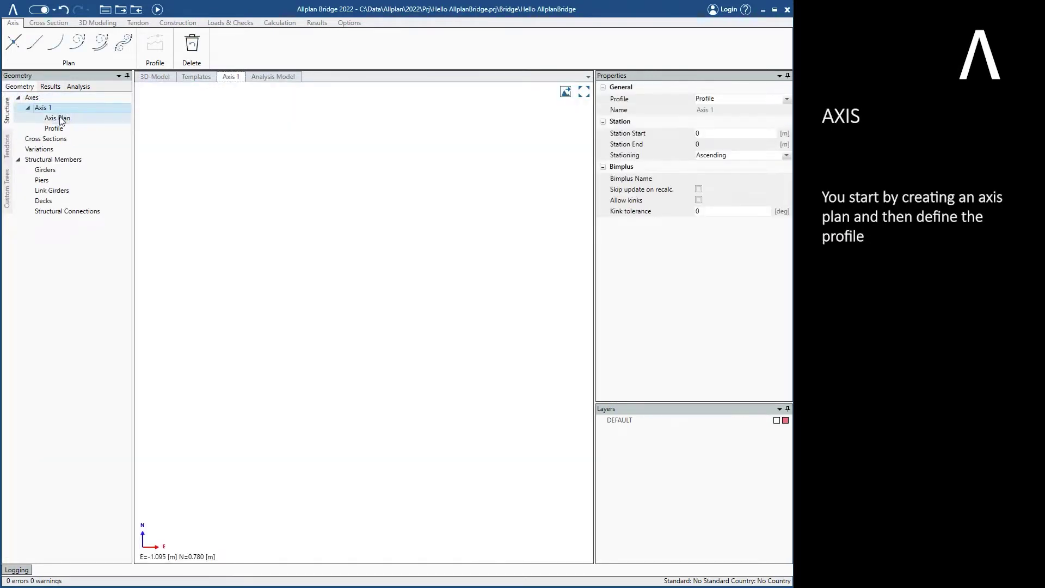
click(61, 119)
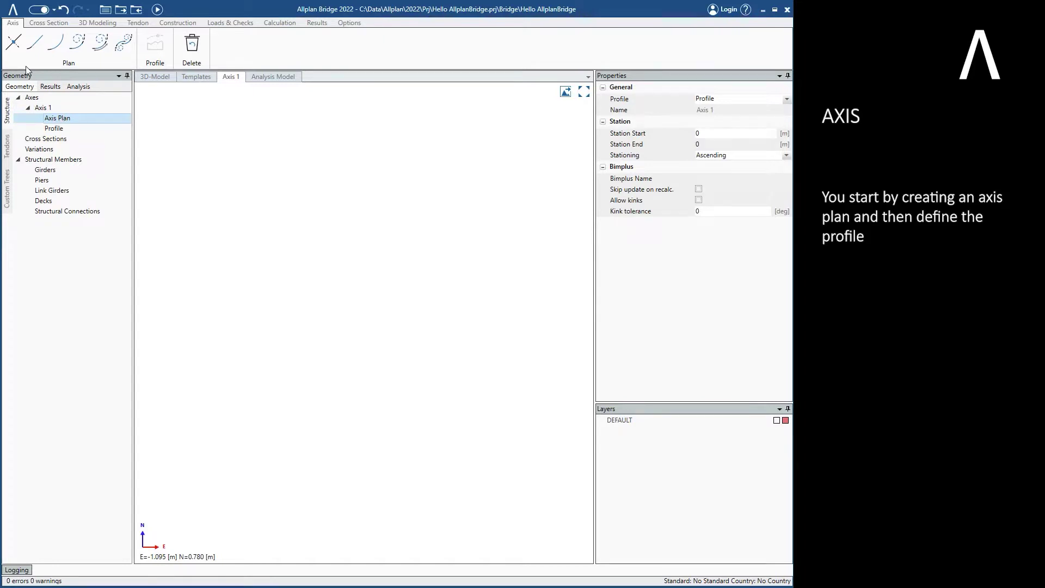
Build the plan from a start point at the origin, a 50 m arc of radius 150, and a spiral
click(16, 46)
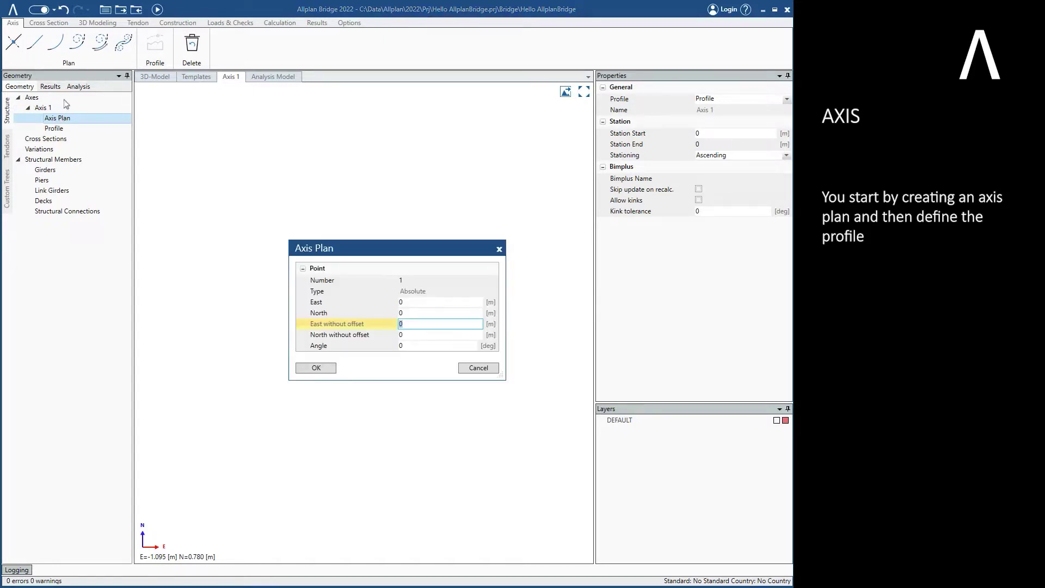
click(307, 369)
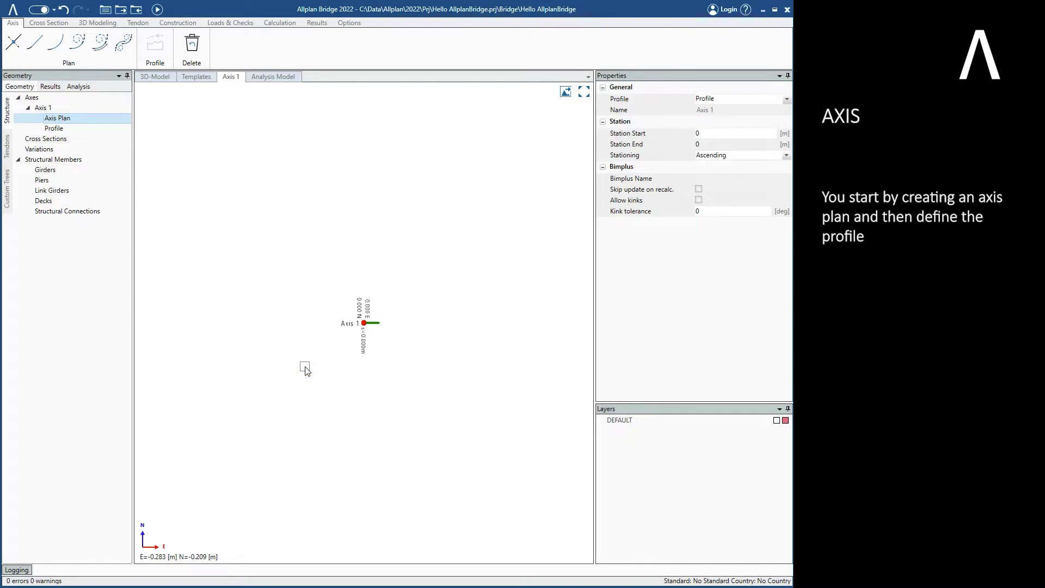
click(61, 52)
key(Tab)
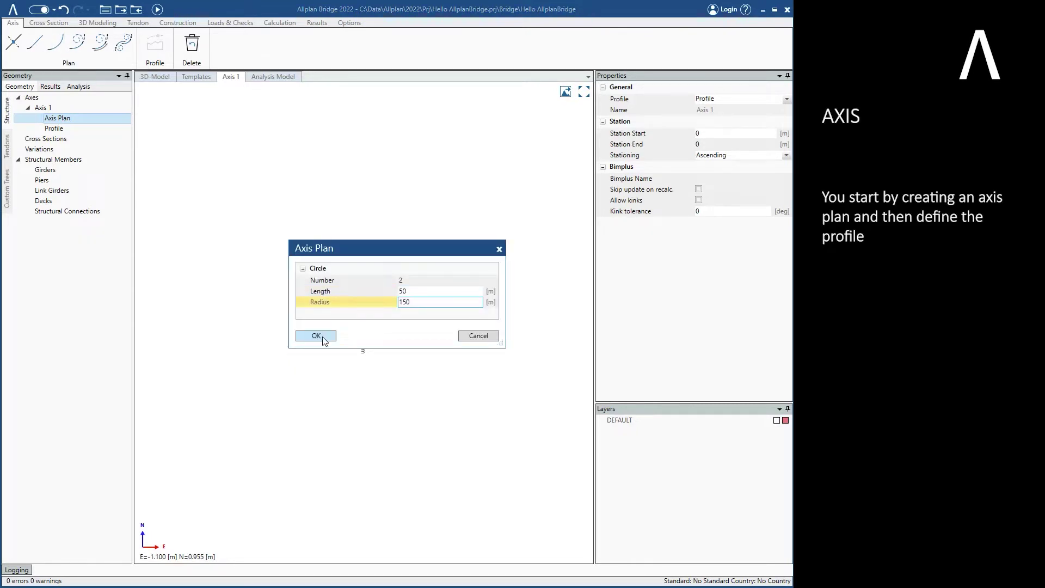
click(322, 337)
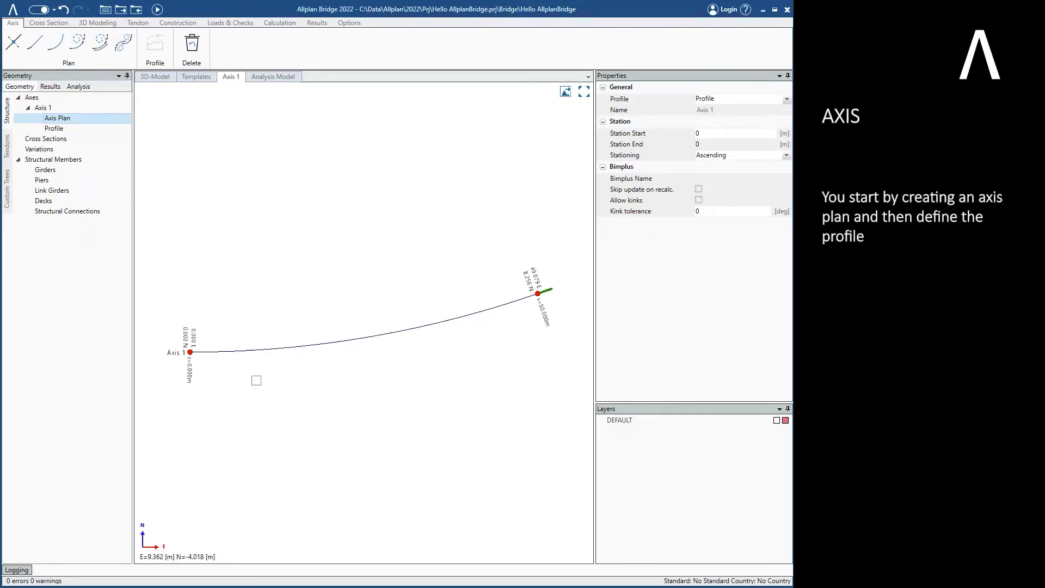
click(106, 50)
click(317, 379)
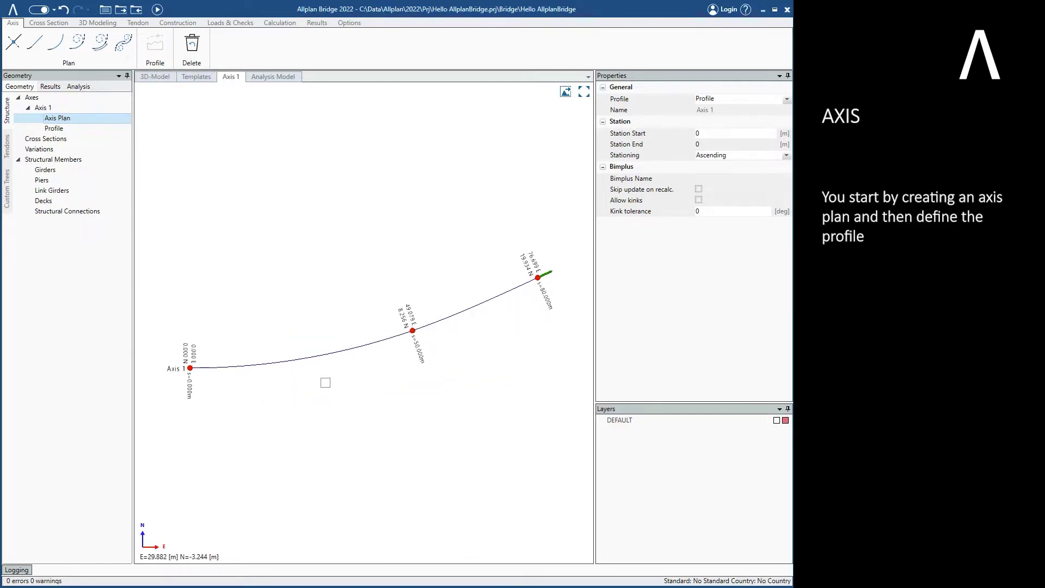
click(48, 129)
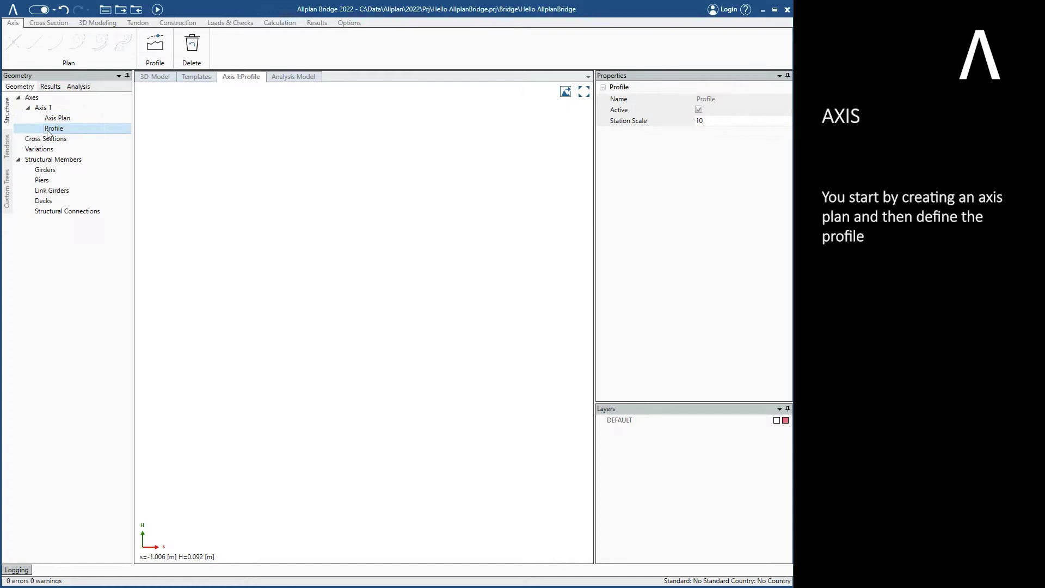
Add profile points at 0/0, 40/1.5 with 1500 rounding, and 80/1
click(166, 50)
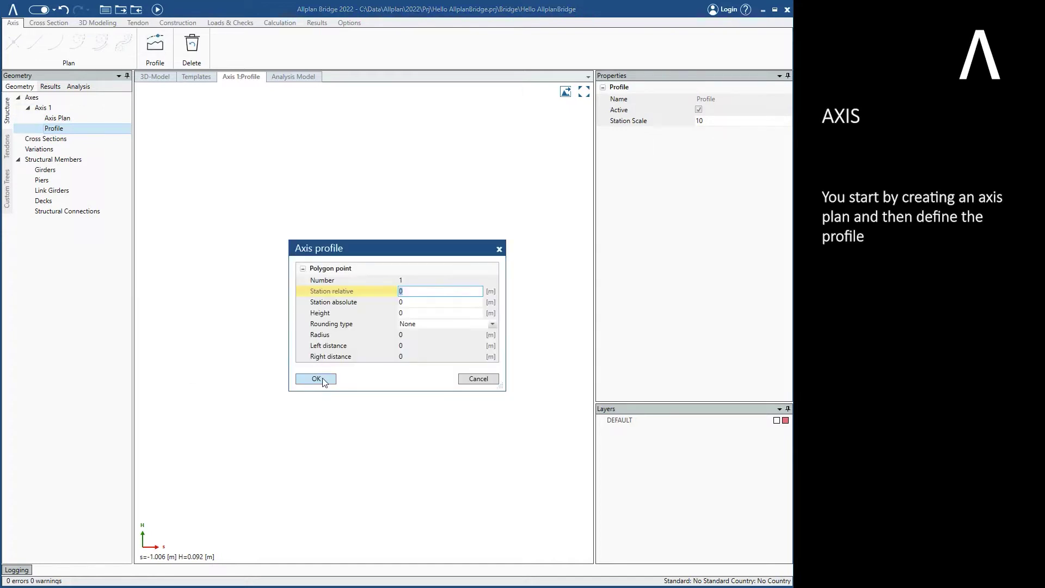
click(316, 379)
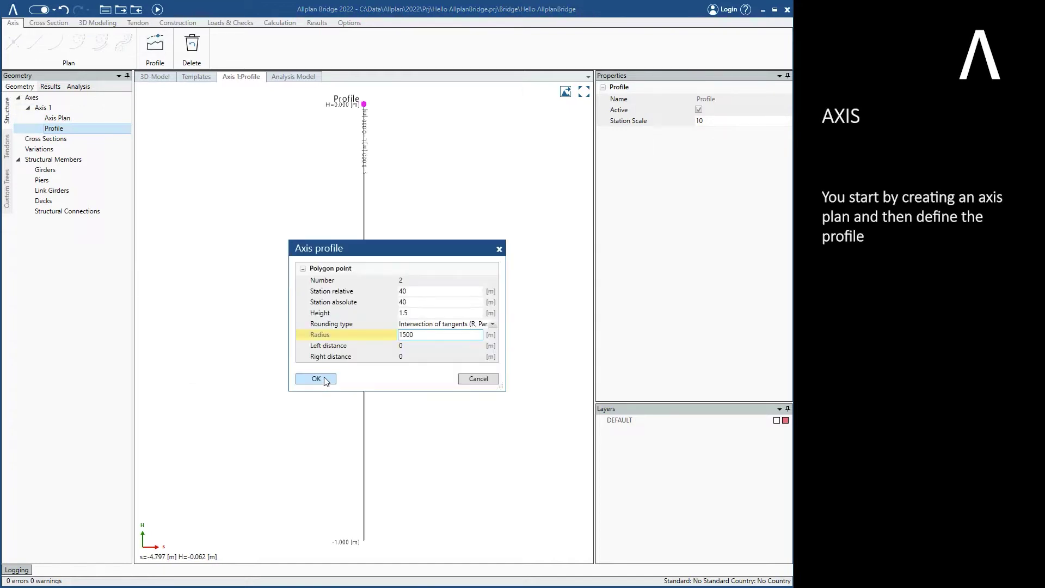
click(316, 379)
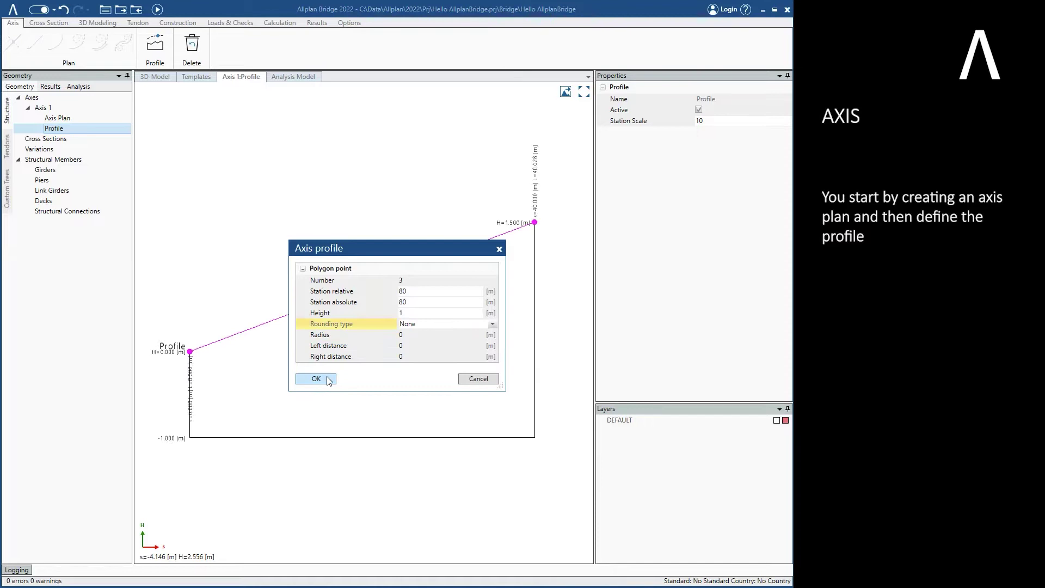
click(316, 379)
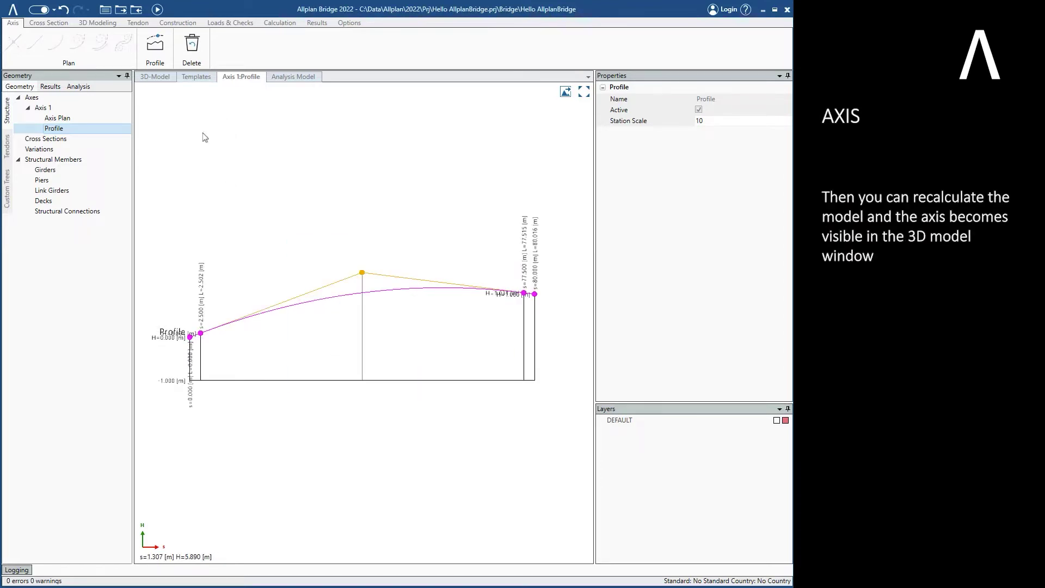
Recalculate the model, inspect the axis in 3D, and add a new cross section
click(157, 9)
middle_drag(354, 390, 331, 380)
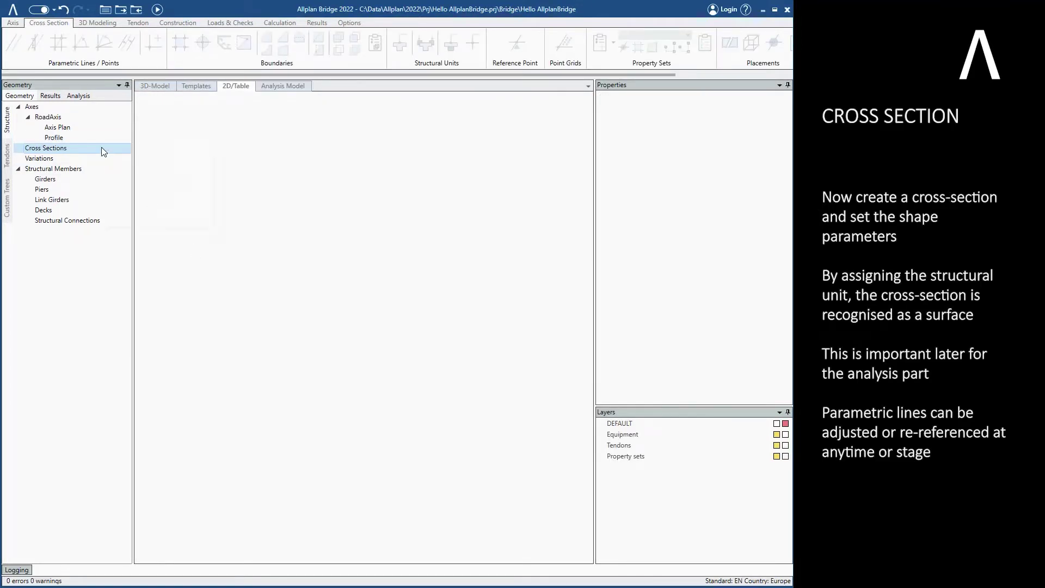
right_click(102, 148)
click(120, 157)
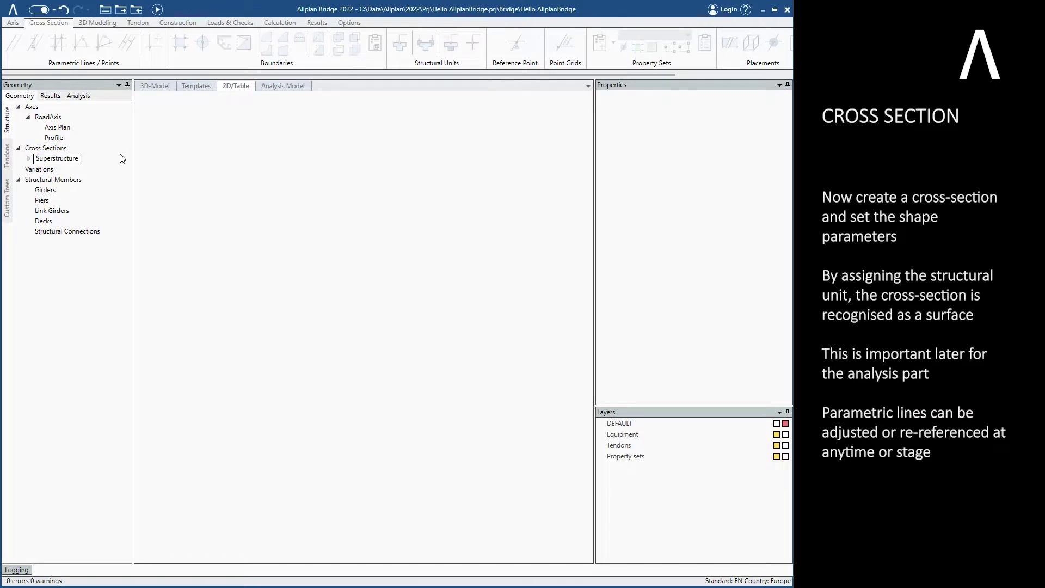
Name the cross section Superstructure and add parallel lines 2.4 m either side of centre
text(Superstructure)
key(Return)
click(14, 42)
click(361, 273)
text(2.4)
key(Return)
scroll(251, 285, down, 13)
click(362, 265)
text(2.4)
key(Return)
Add parallel lines 1.5 m and 0.4 m below the top line
scroll(319, 262, down, 3)
click(184, 327)
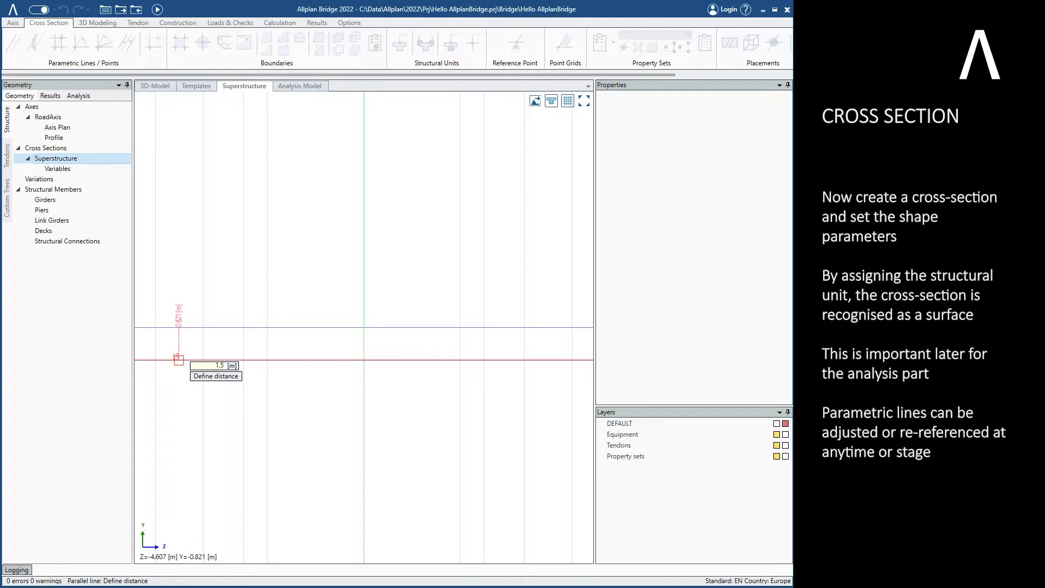
text(1.5)
key(Return)
click(179, 327)
key(Return)
key(Escape)
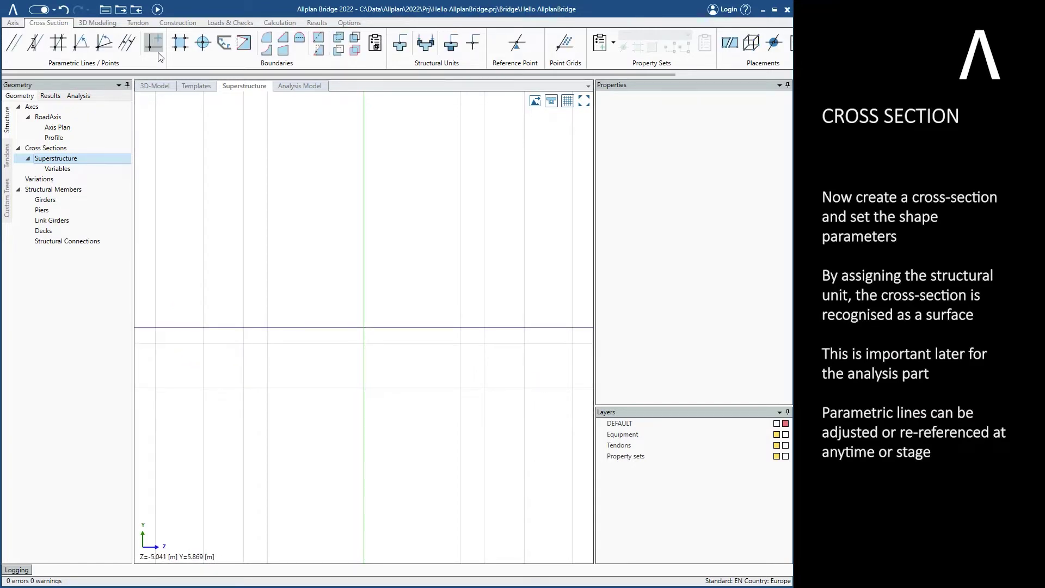
Place a parametric point on the top line
click(159, 53)
click(154, 328)
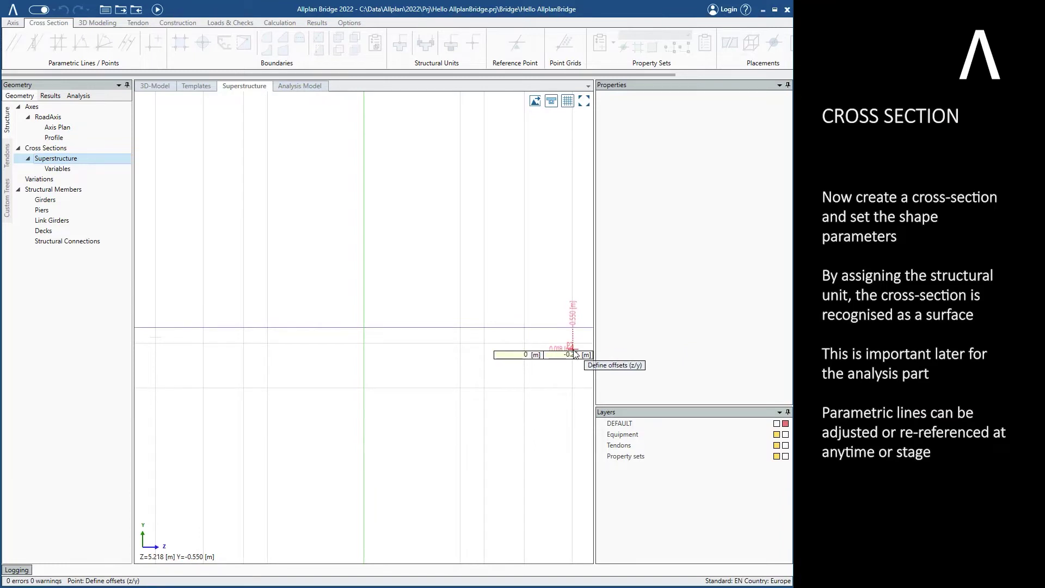
key(Escape)
Draw the closed box-girder boundary through the parametric line intersections
click(185, 47)
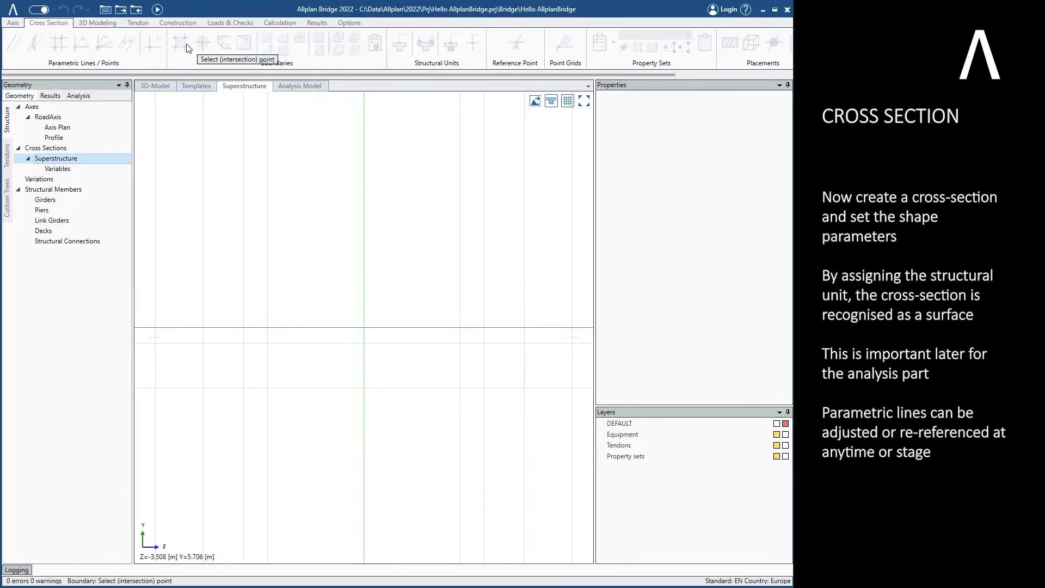
click(156, 336)
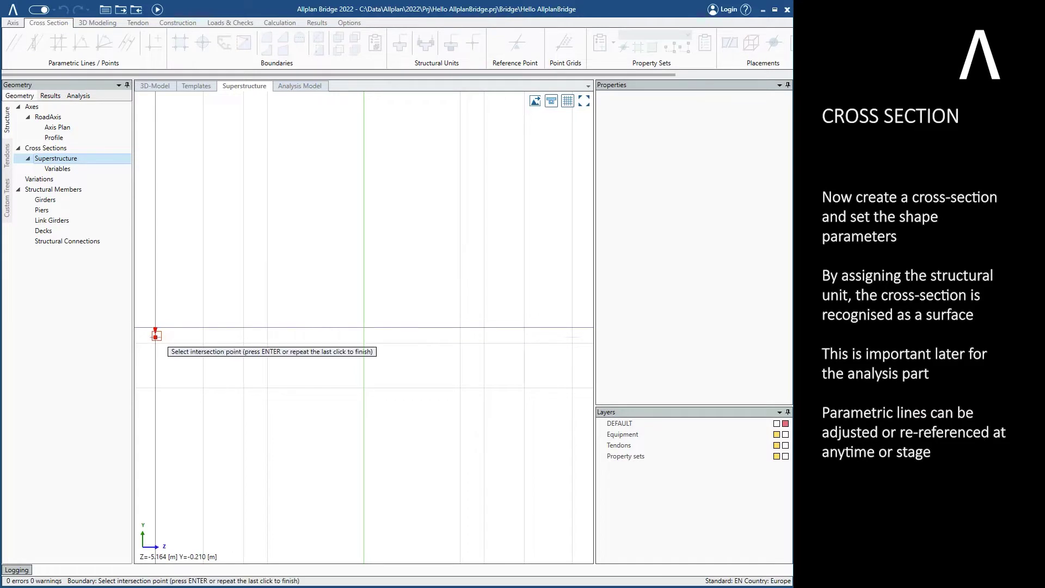
click(243, 343)
click(270, 388)
click(460, 388)
click(486, 343)
click(571, 328)
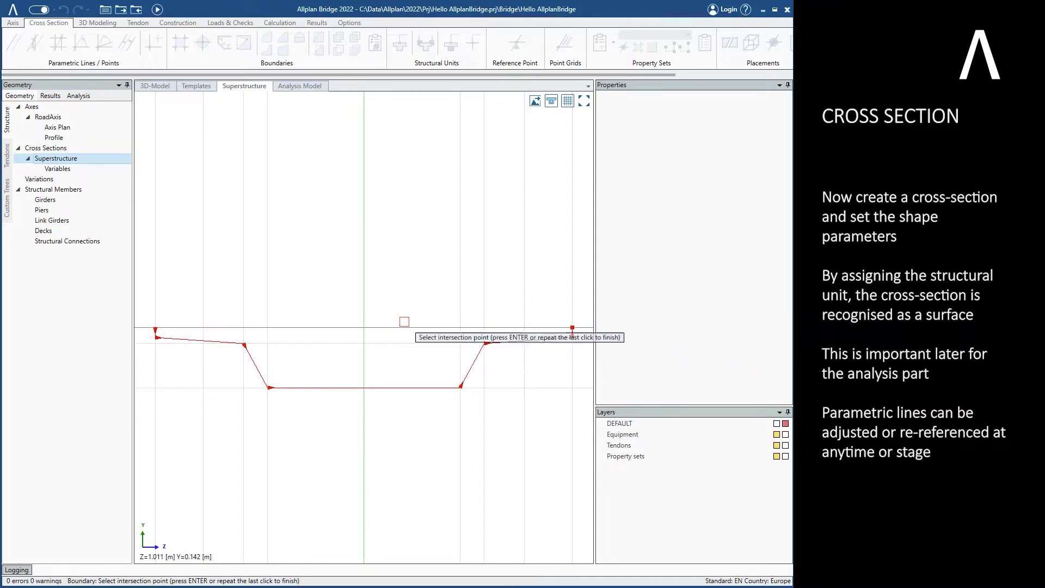
click(155, 327)
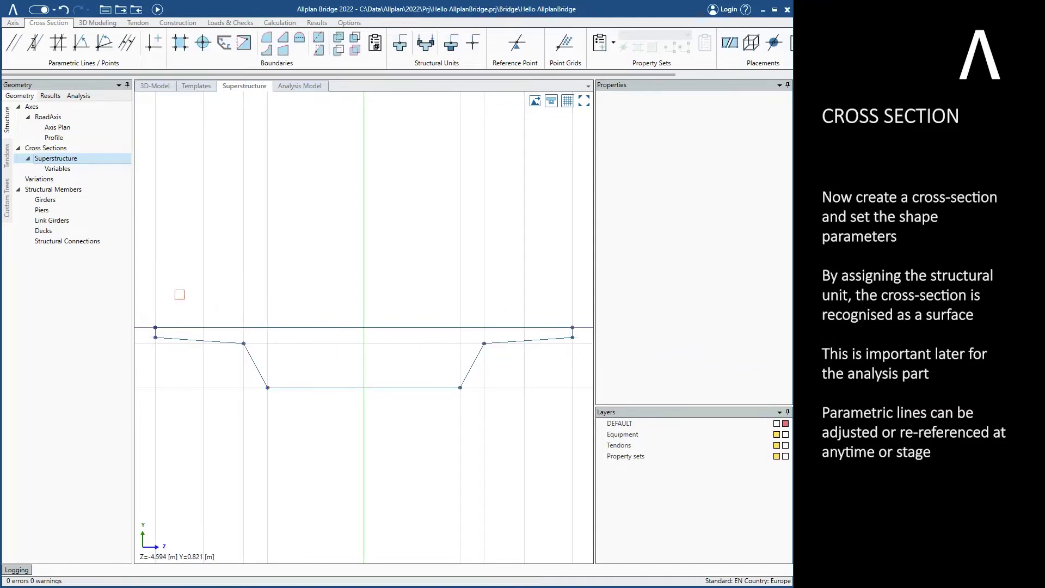
Assign a beam structural unit at the section's top edge
click(400, 44)
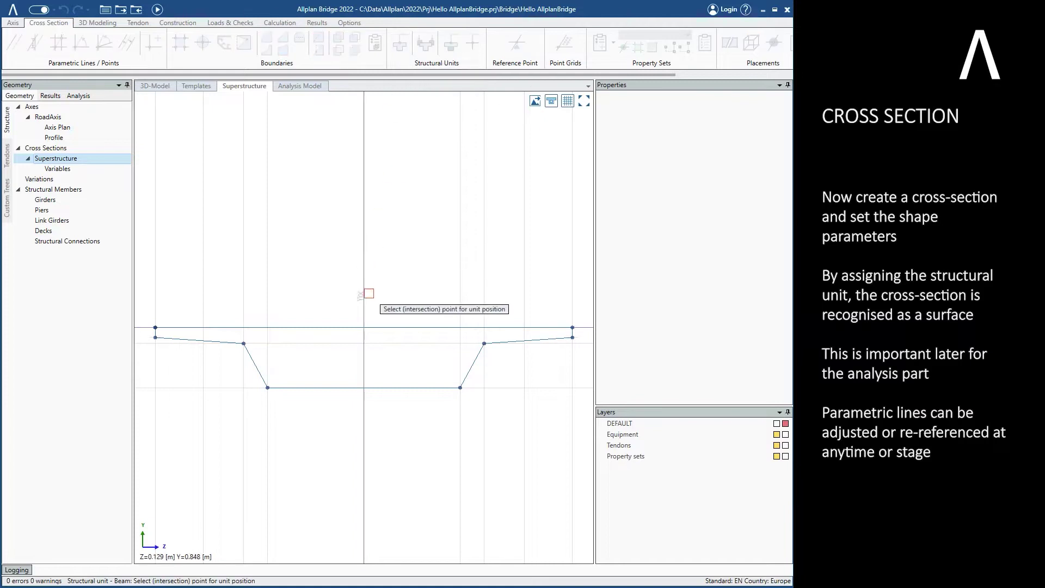
click(325, 327)
key(Escape)
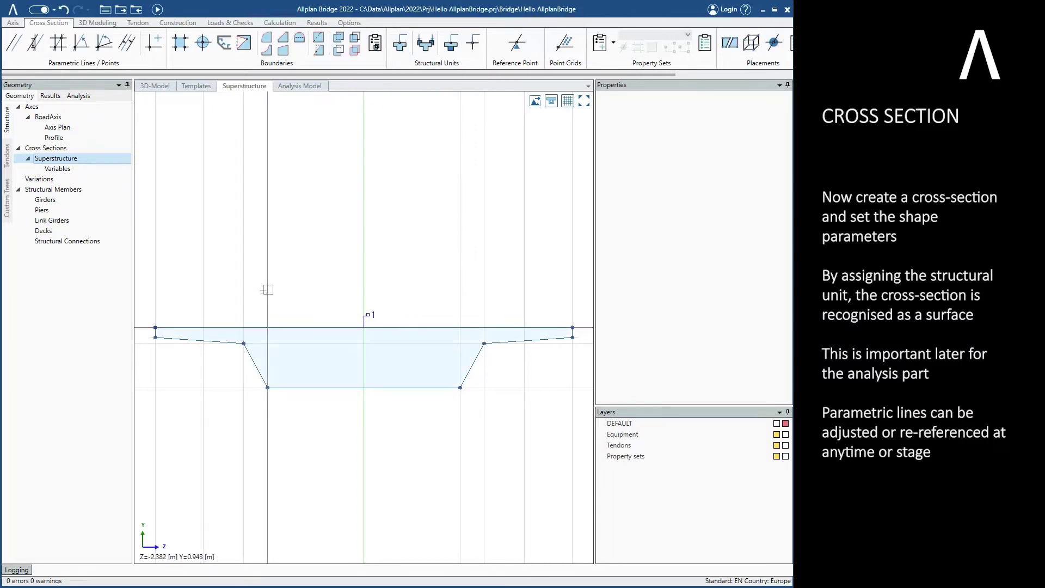
Try changing the distances of parametric lines L1 and L9, cancelling both
click(267, 289)
click(315, 310)
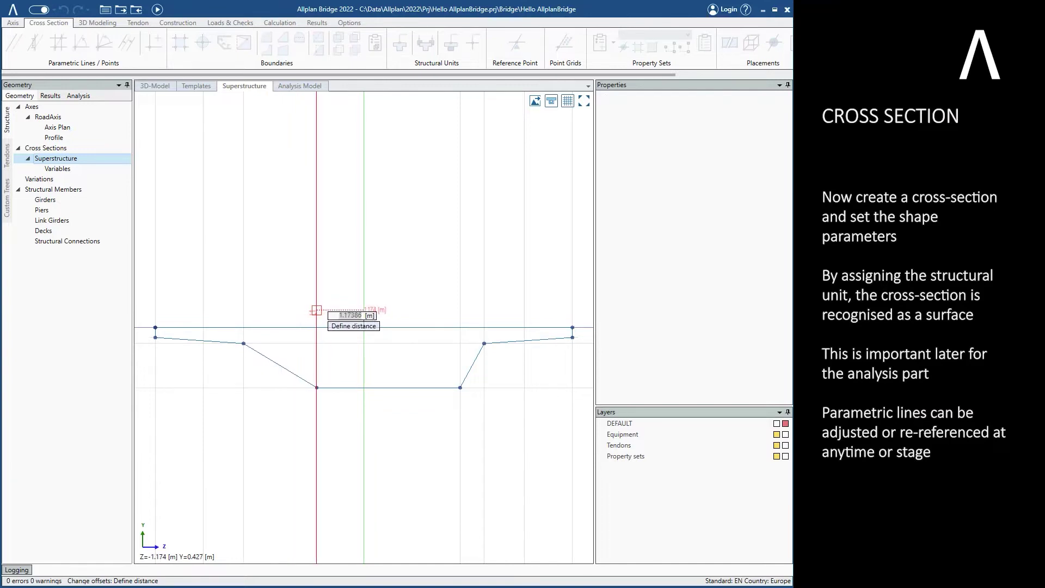
key(Escape)
click(320, 387)
click(368, 441)
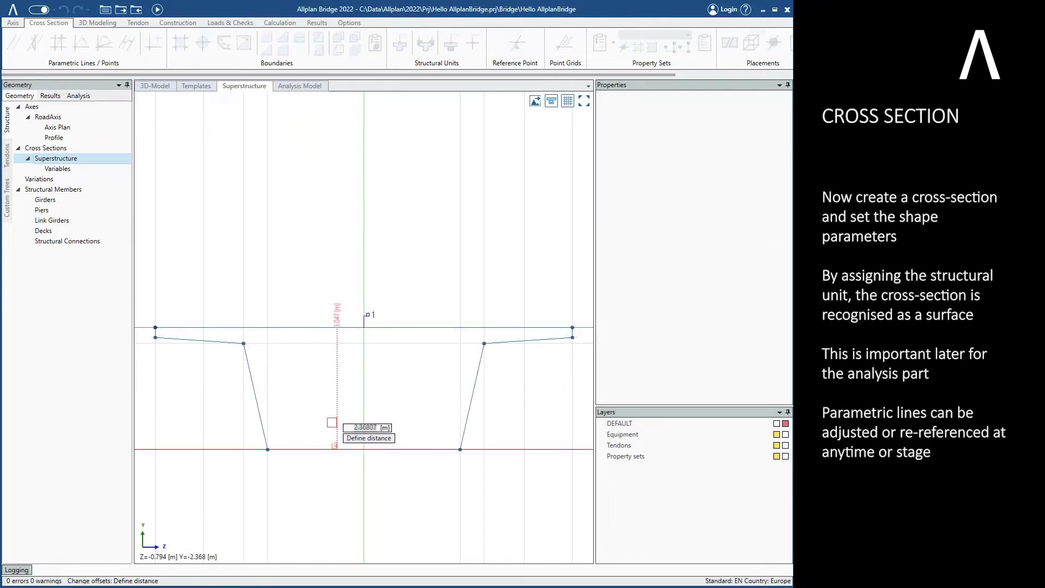
key(Escape)
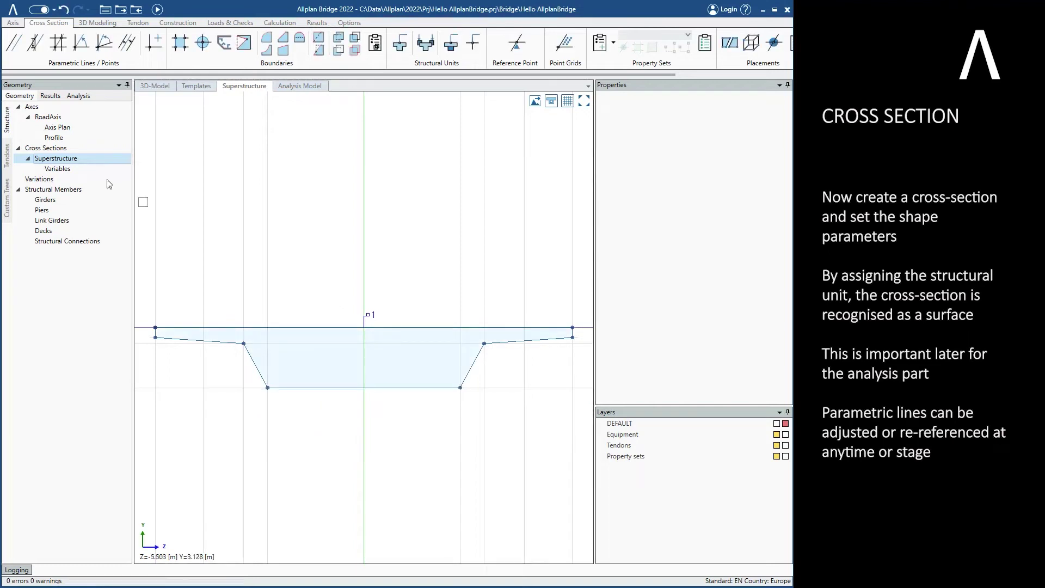
right_click(70, 149)
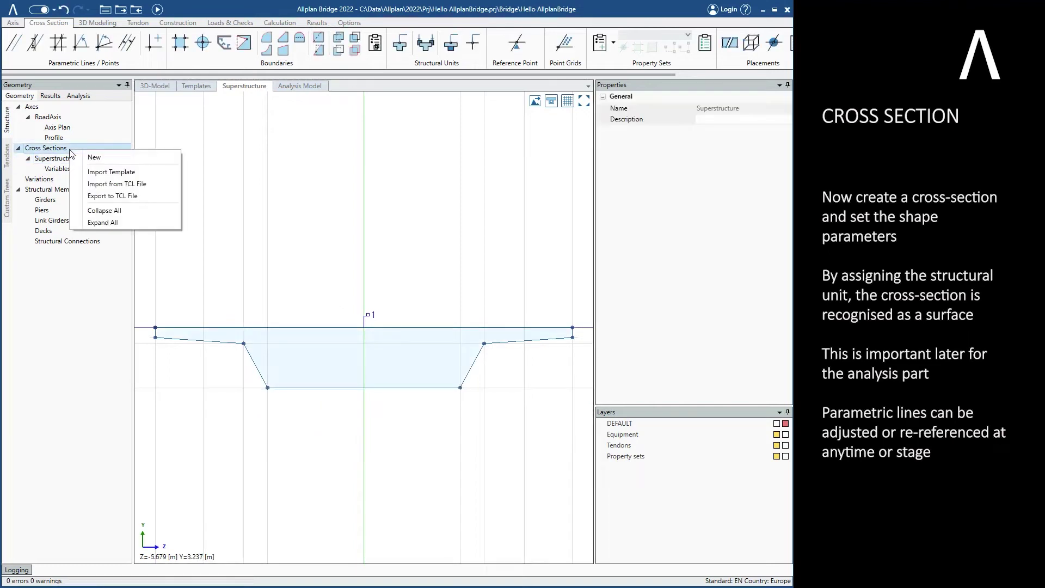
Import Sidewalk.tcl as a new cross section
click(103, 184)
click(224, 91)
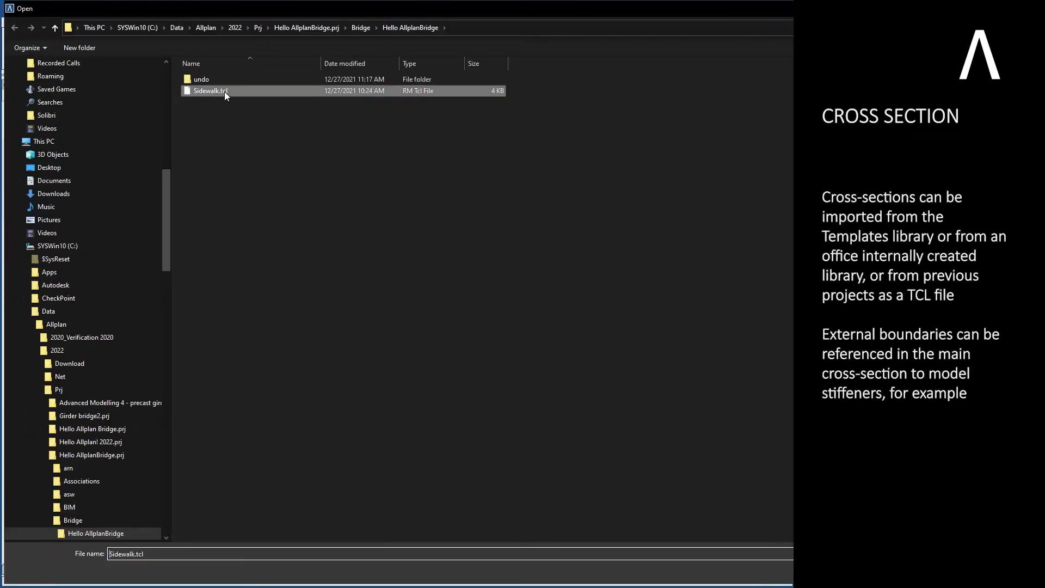
double_click(224, 91)
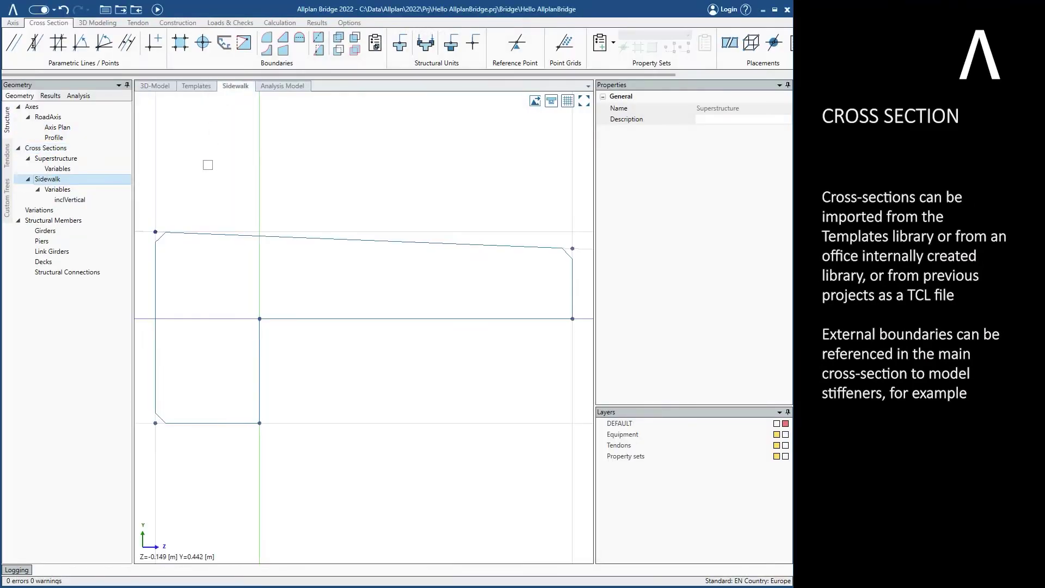
In Superstructure, reference Sidewalk as an external boundary at the deck edge with direction and side set
click(95, 161)
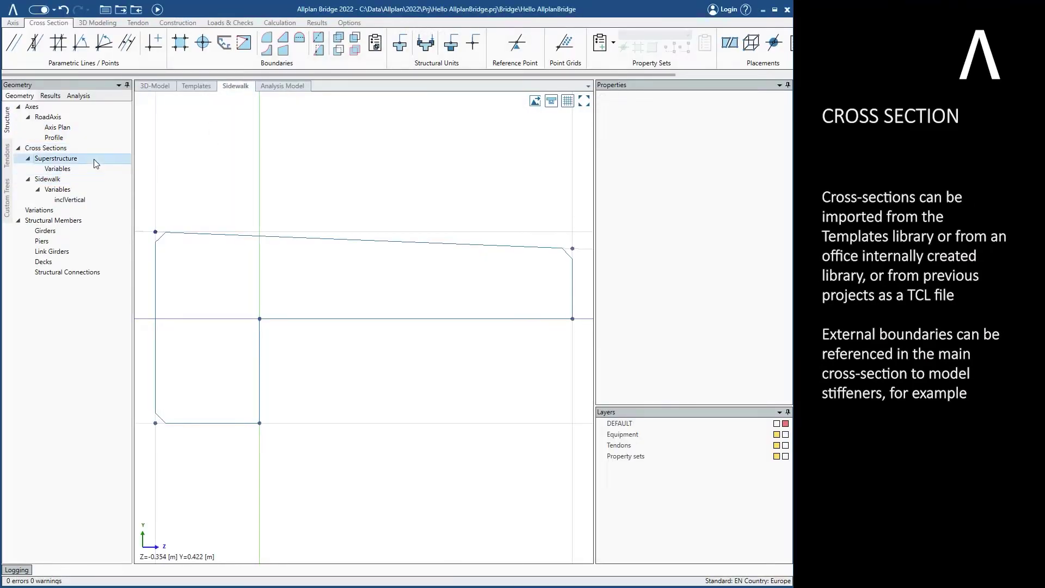
click(224, 44)
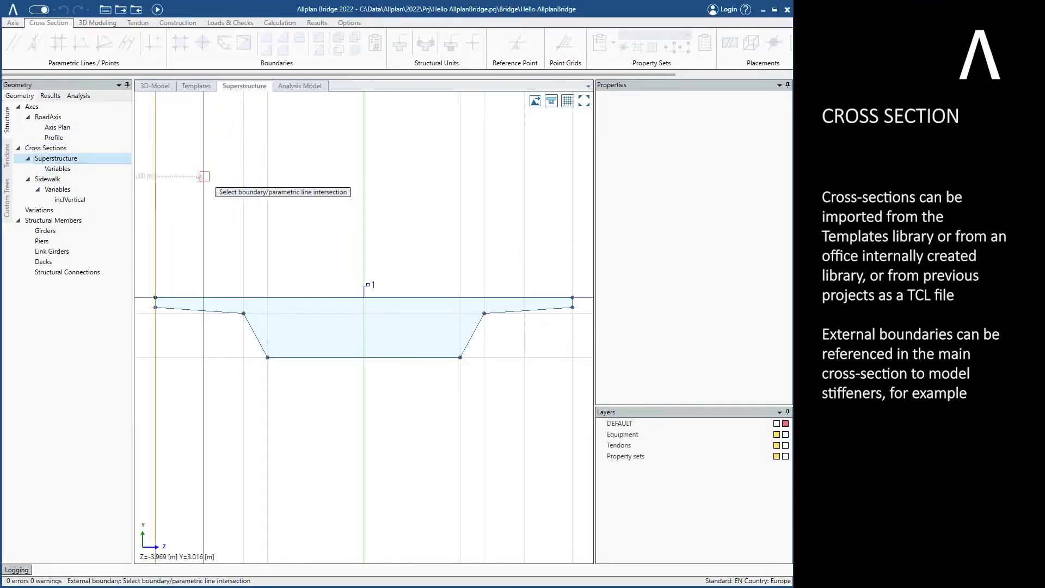
click(203, 298)
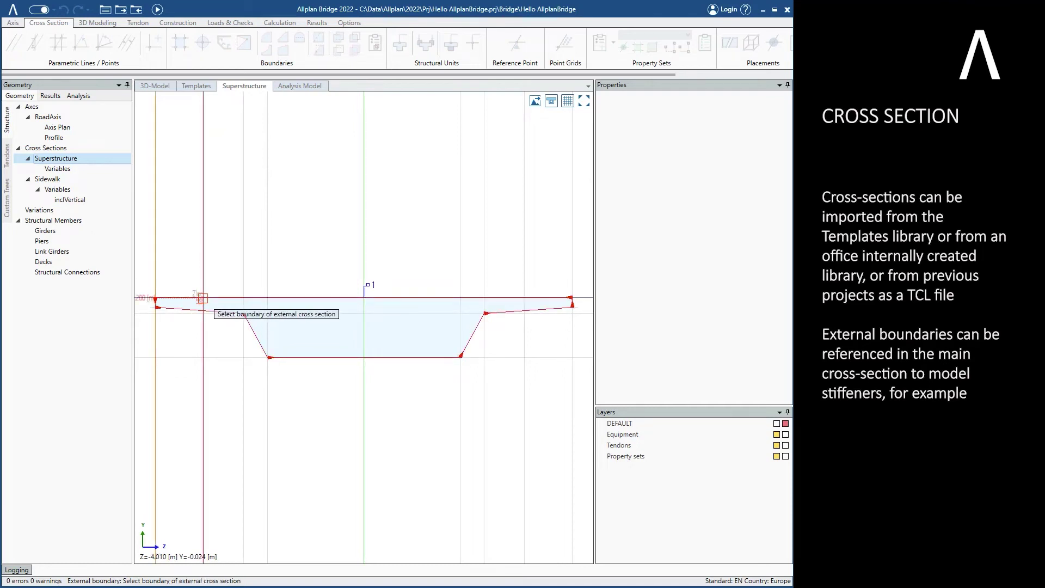
click(92, 179)
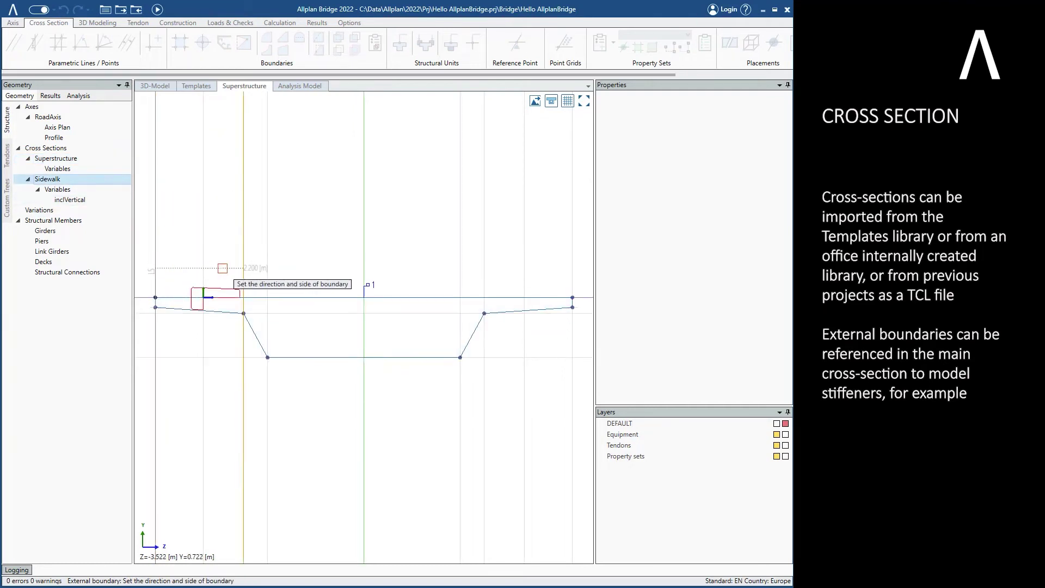
click(223, 268)
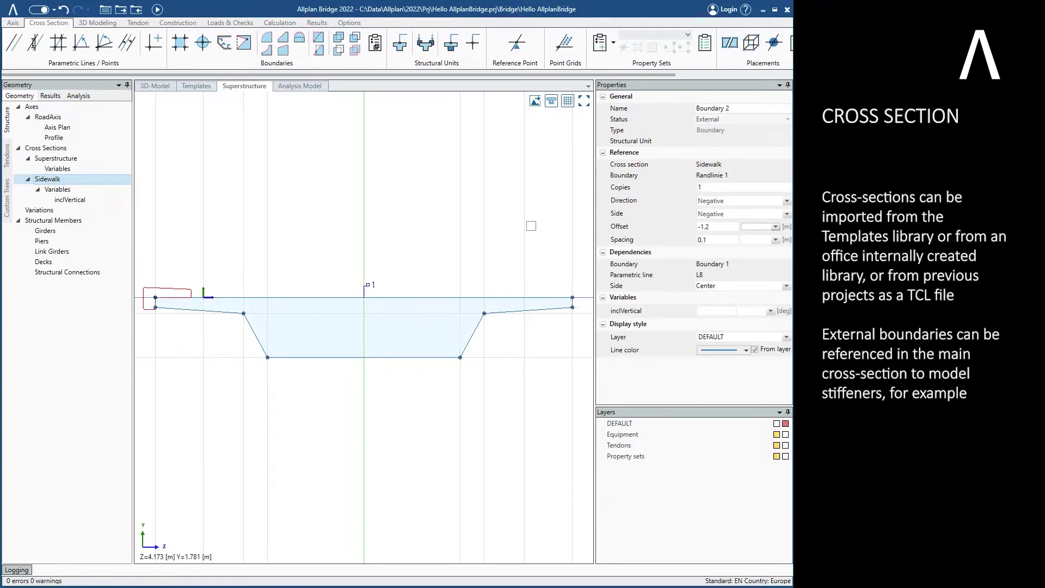
click(425, 43)
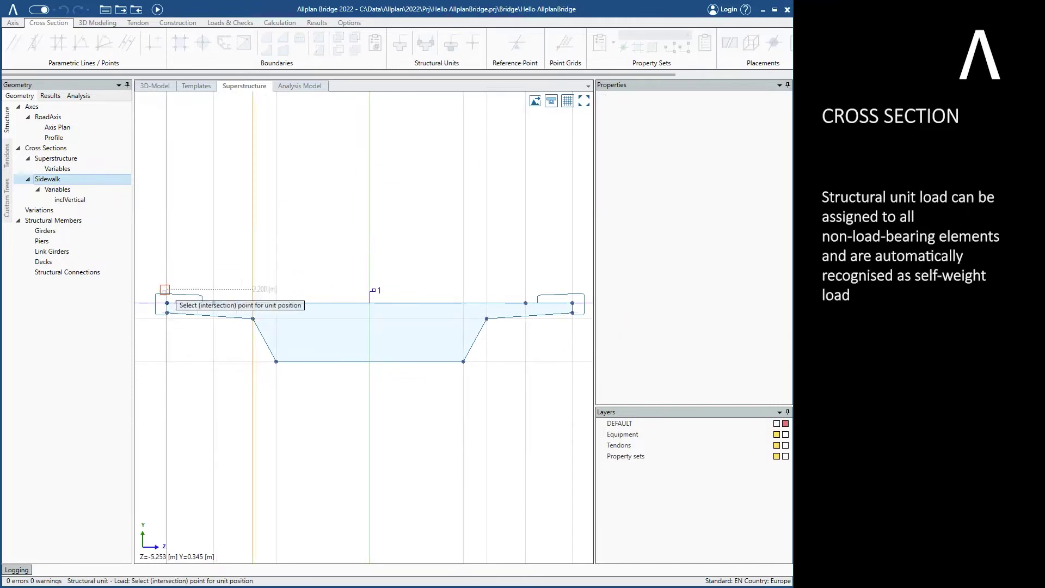
Mark the left and right sidewalks as structural unit loads
click(168, 298)
click(164, 297)
click(571, 301)
click(556, 295)
key(Escape)
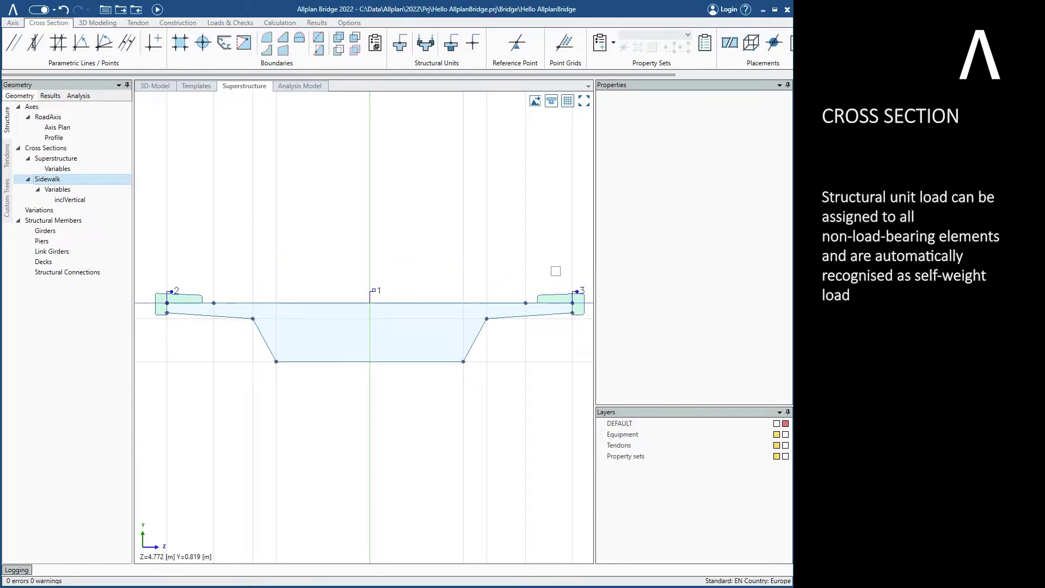
Review the Superstructure, Pier, Pile Cap, Piles and abutment cross sections
click(81, 169)
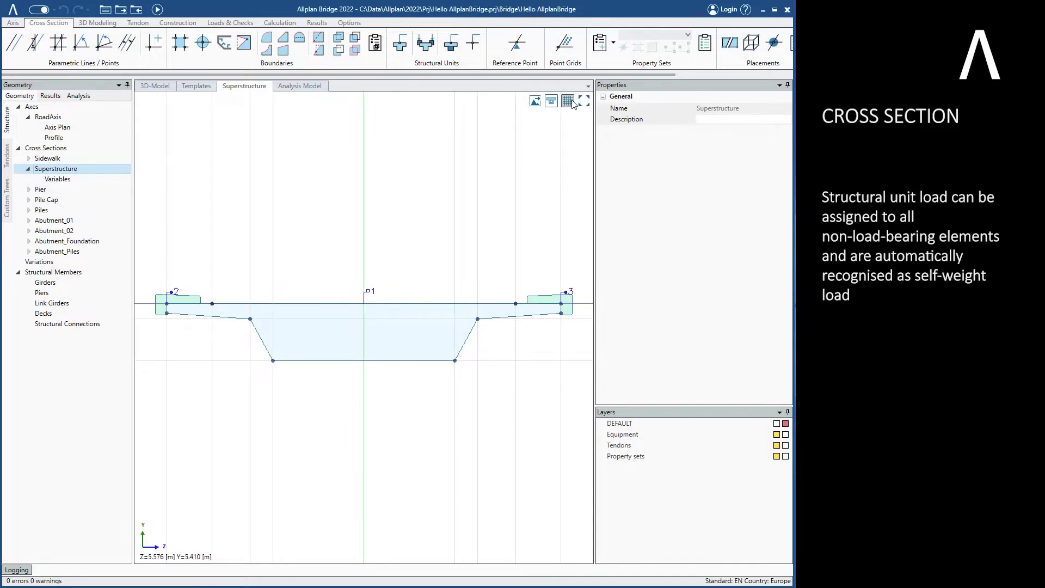
click(48, 190)
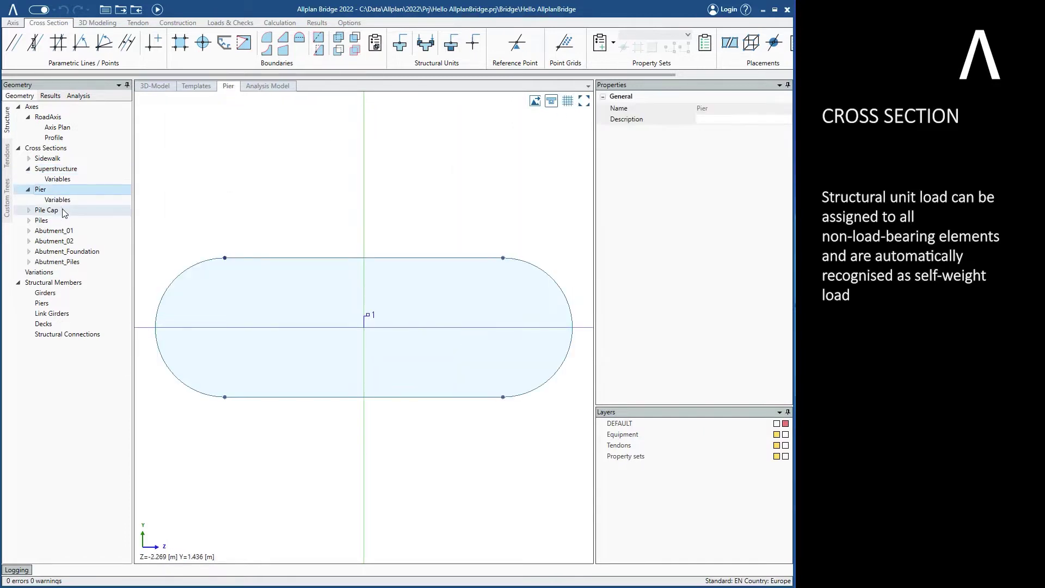
click(64, 212)
click(64, 231)
click(61, 253)
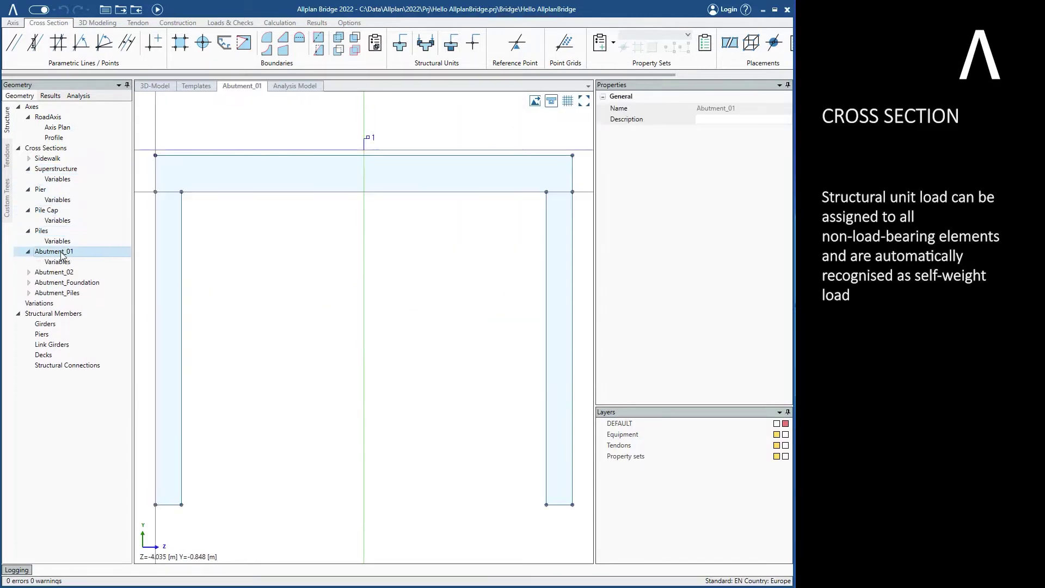
click(61, 271)
click(63, 292)
click(64, 314)
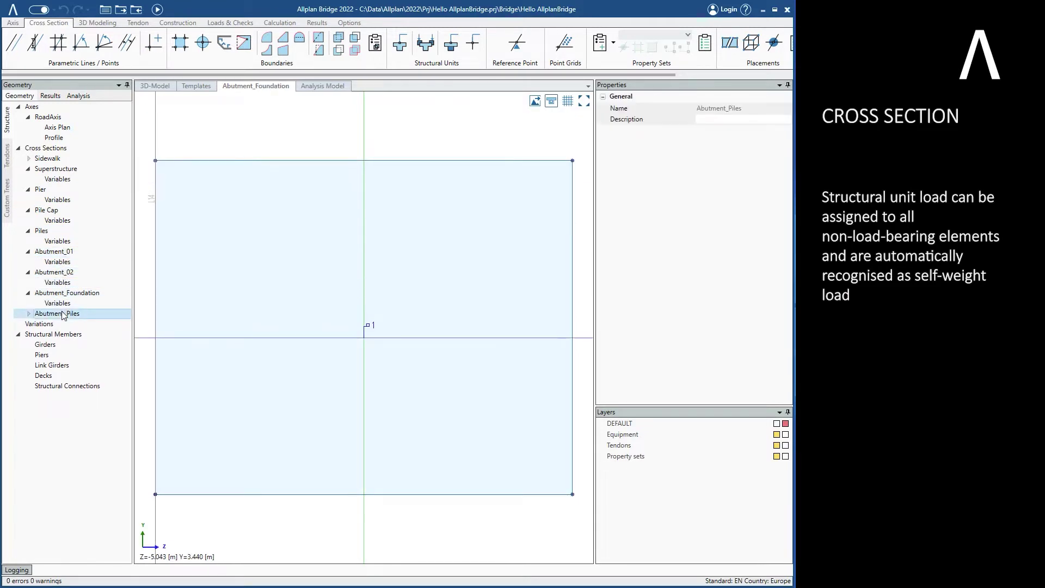
Add a new girder under Structural Members > Girders
click(90, 264)
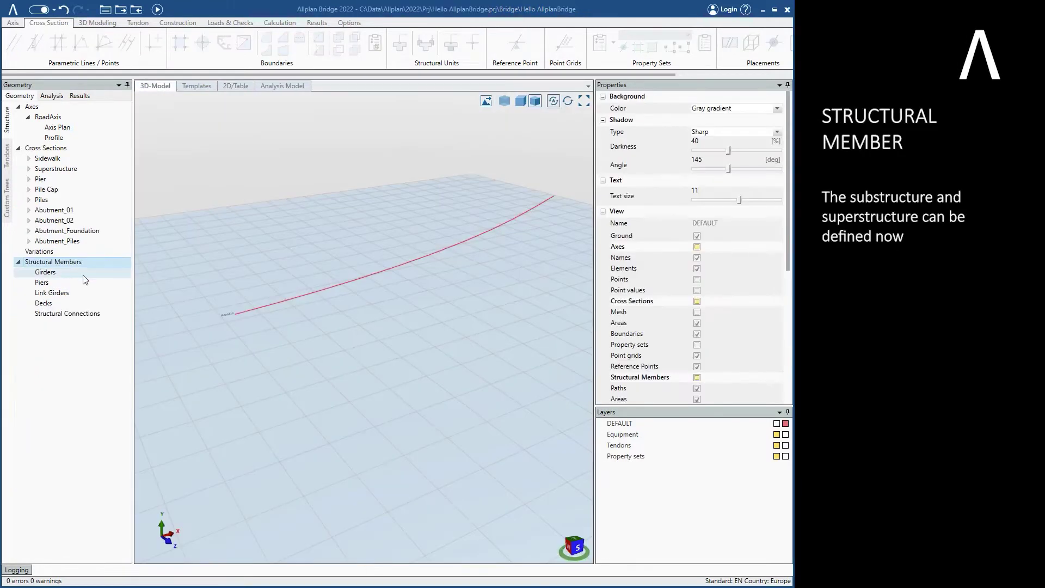
right_click(85, 274)
click(105, 284)
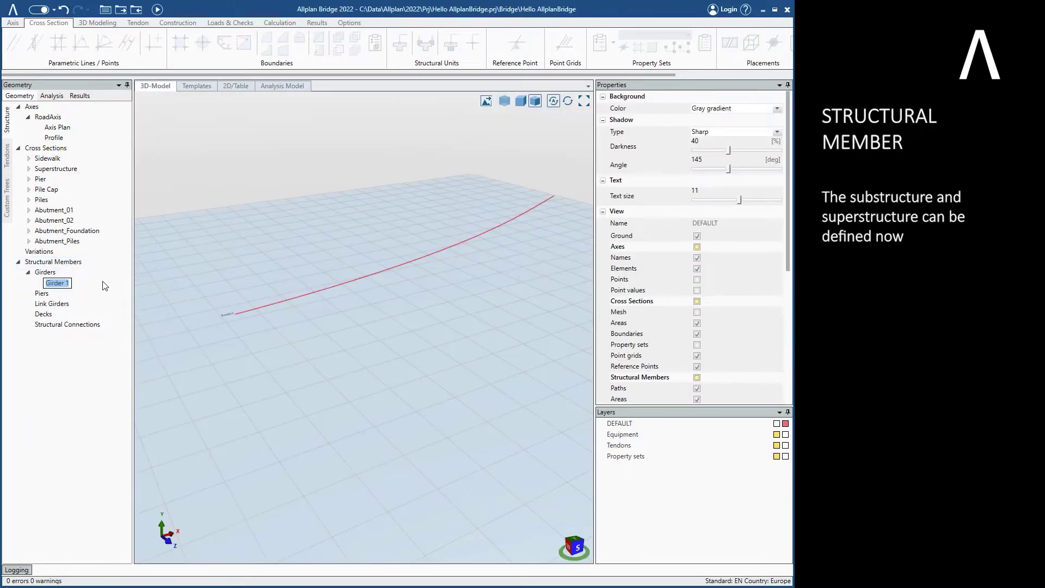
Generate the Superstructure girder with the Superstructure section from station 0 to 60 m, step 2.5 m
key(Return)
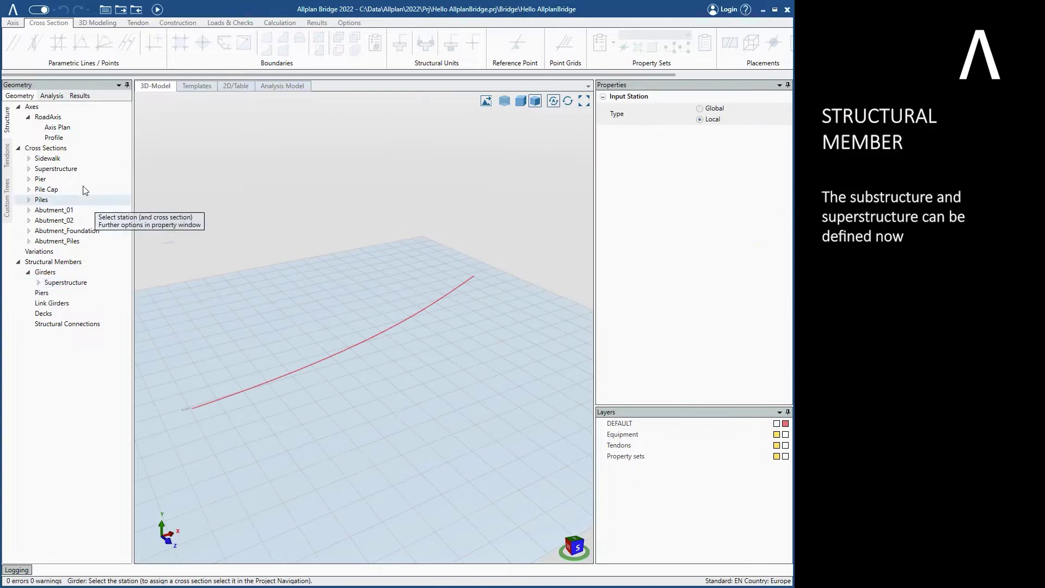
click(72, 169)
click(201, 455)
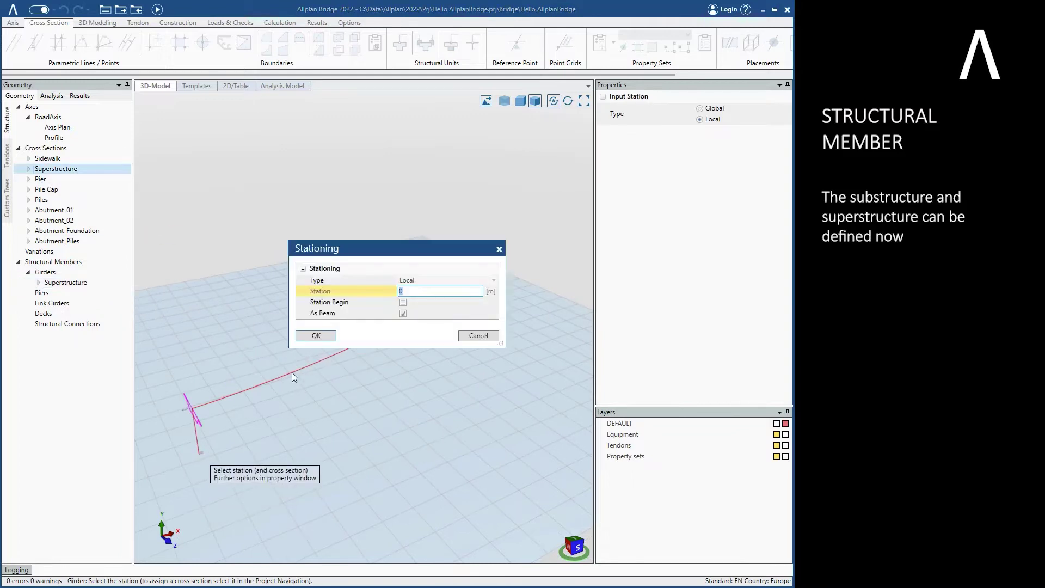
click(316, 335)
click(430, 332)
text(60)
click(404, 359)
text(2.5)
key(Tab)
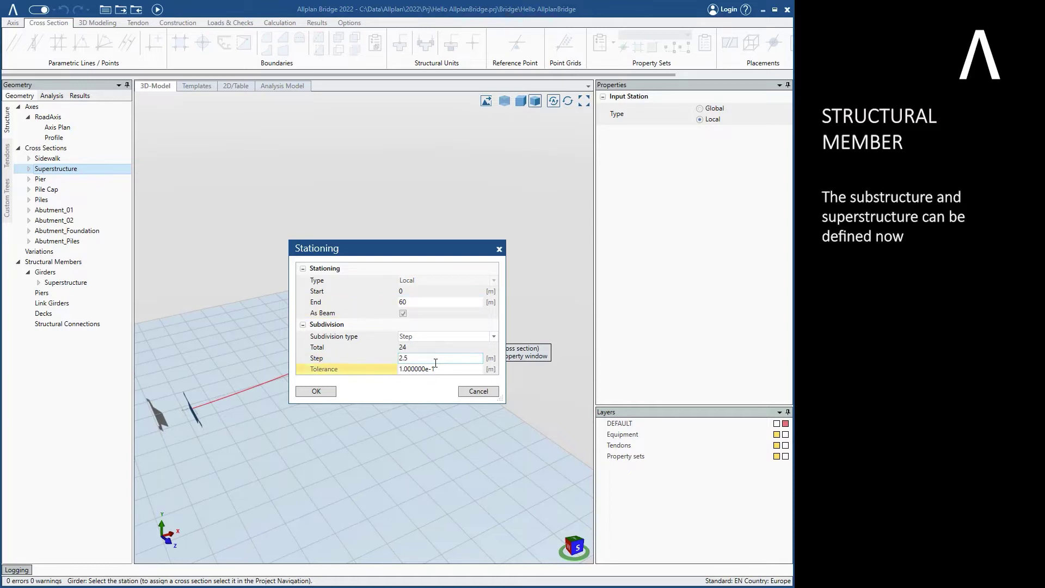
click(330, 391)
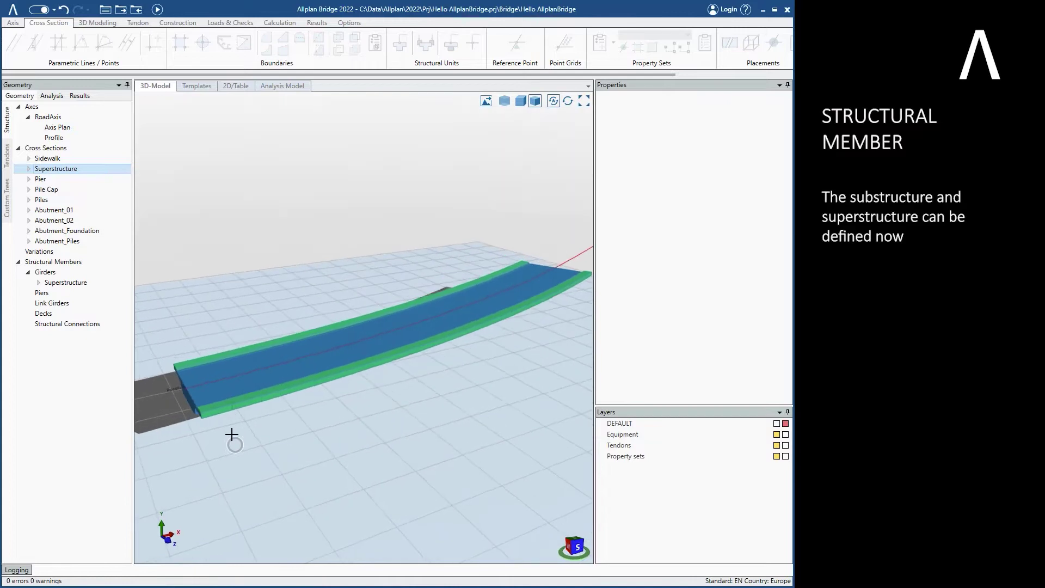
click(87, 294)
Add a pier at a station point at the axis start with its offset
right_click(77, 294)
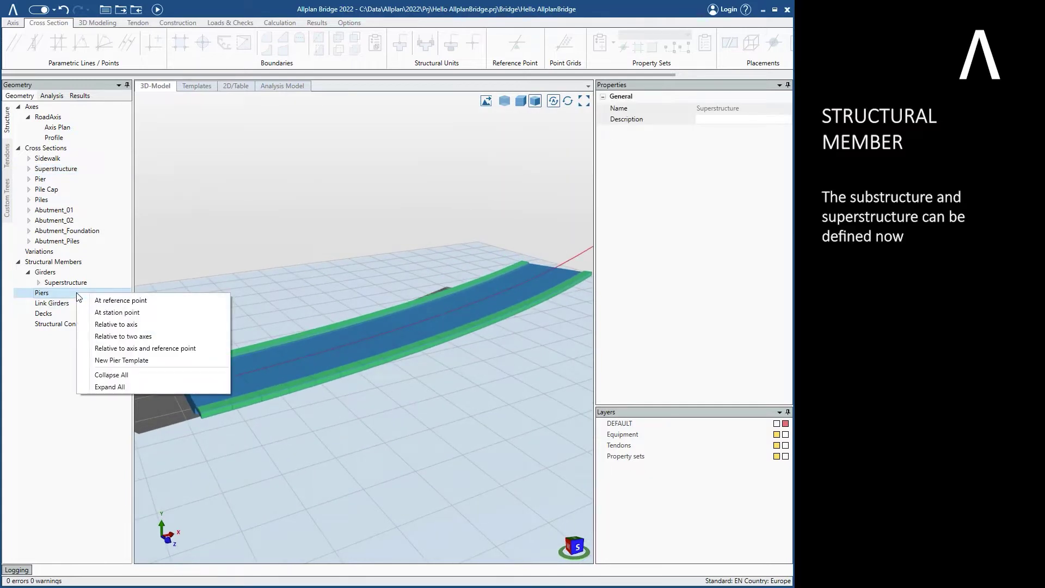
click(112, 313)
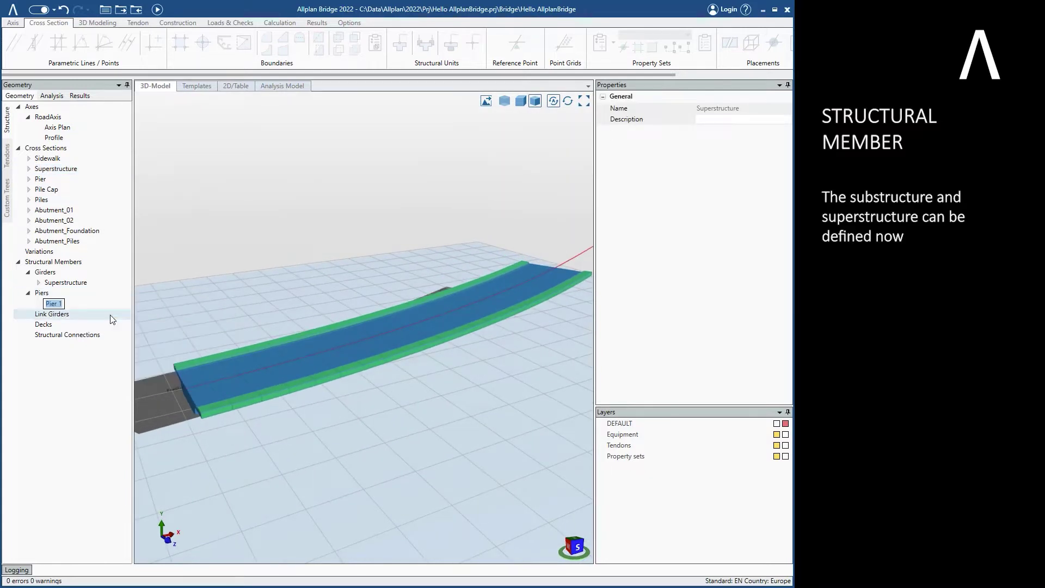
click(186, 379)
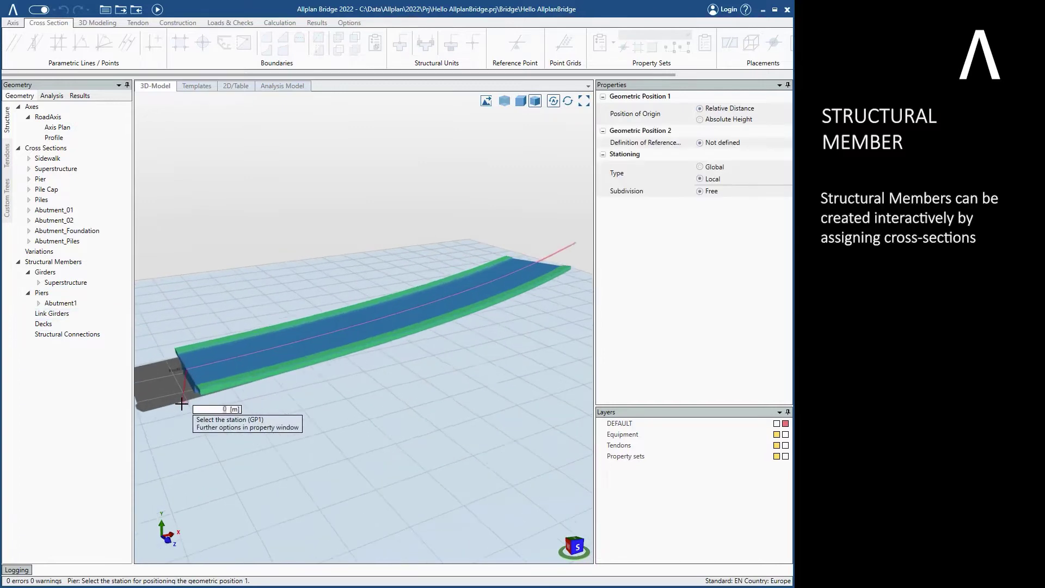
click(182, 403)
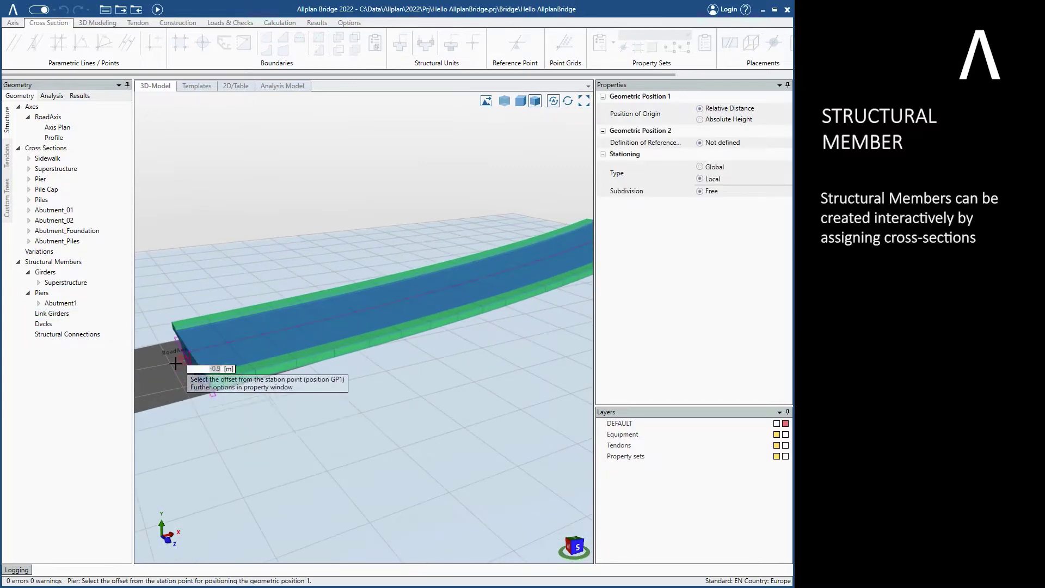
click(182, 435)
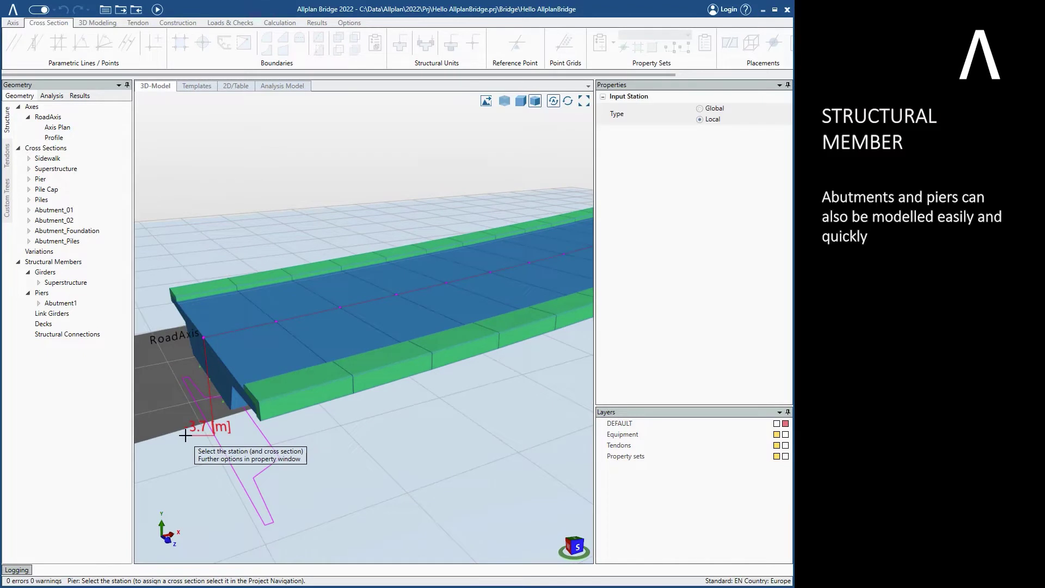
Assign Abutment_01 over its station range, subdivided by total count
click(81, 213)
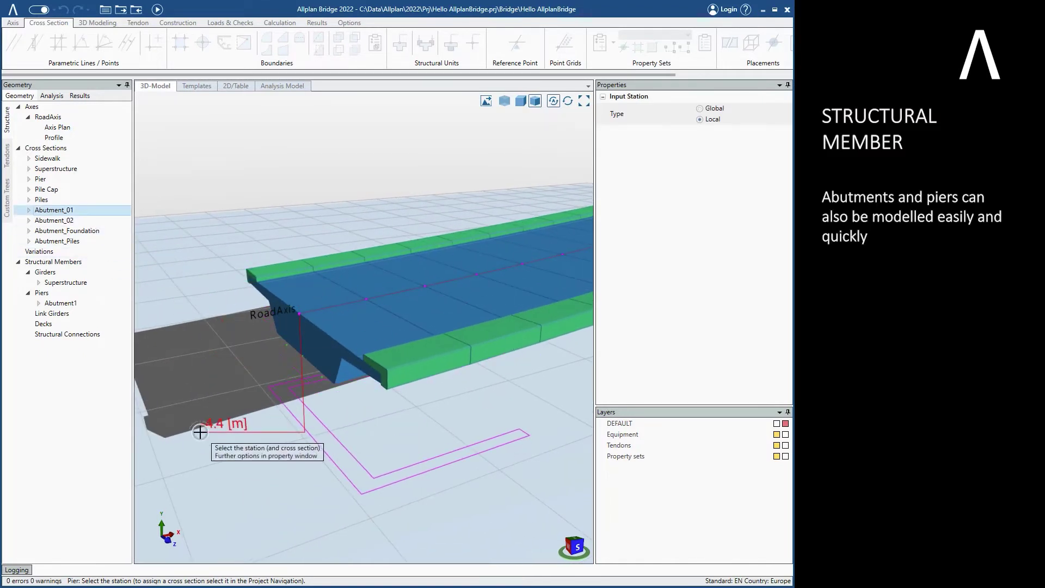
click(198, 427)
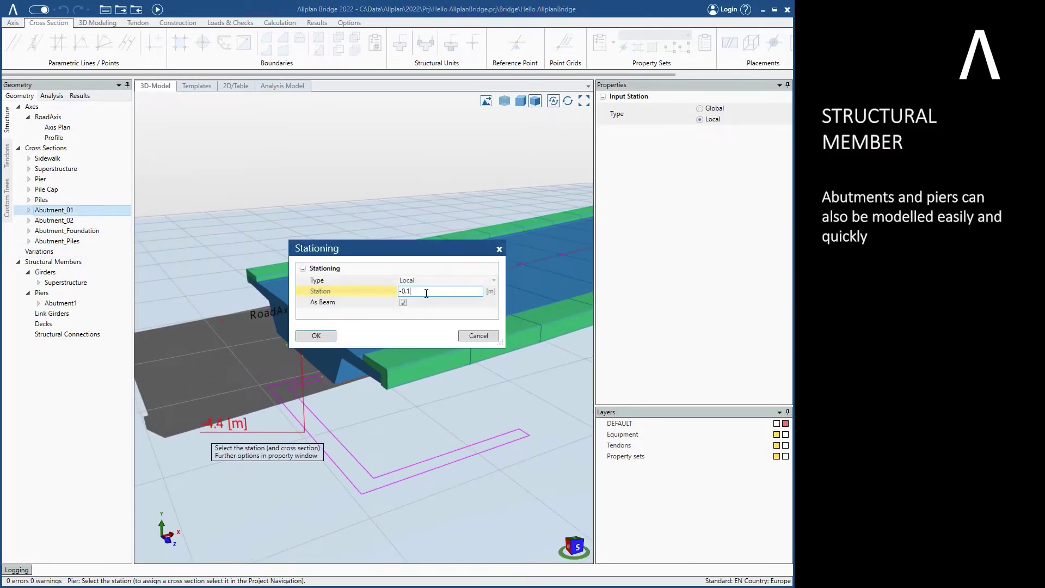
click(316, 336)
click(303, 384)
click(428, 338)
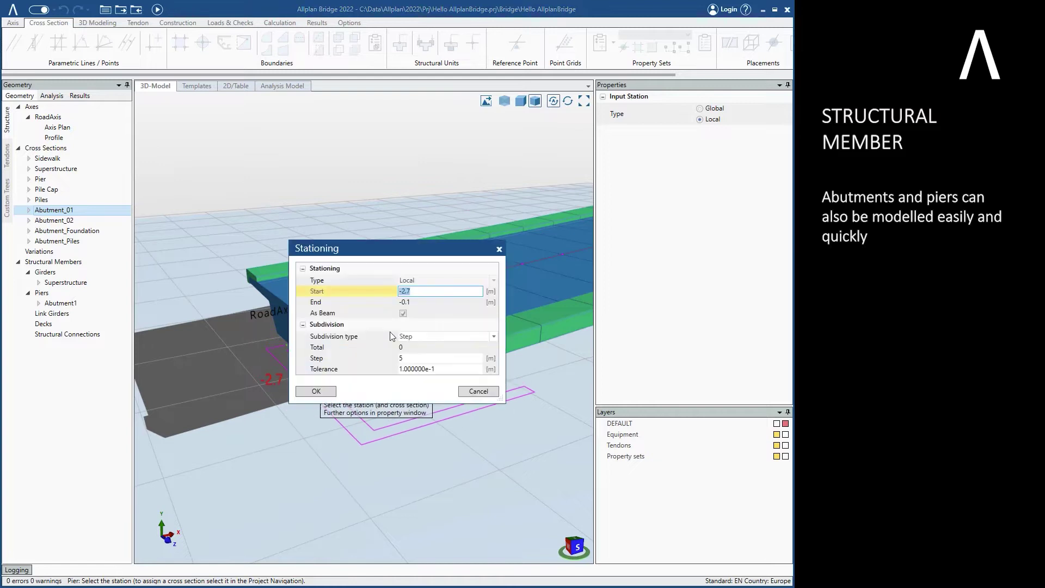
click(417, 348)
click(400, 292)
text(-)
click(316, 391)
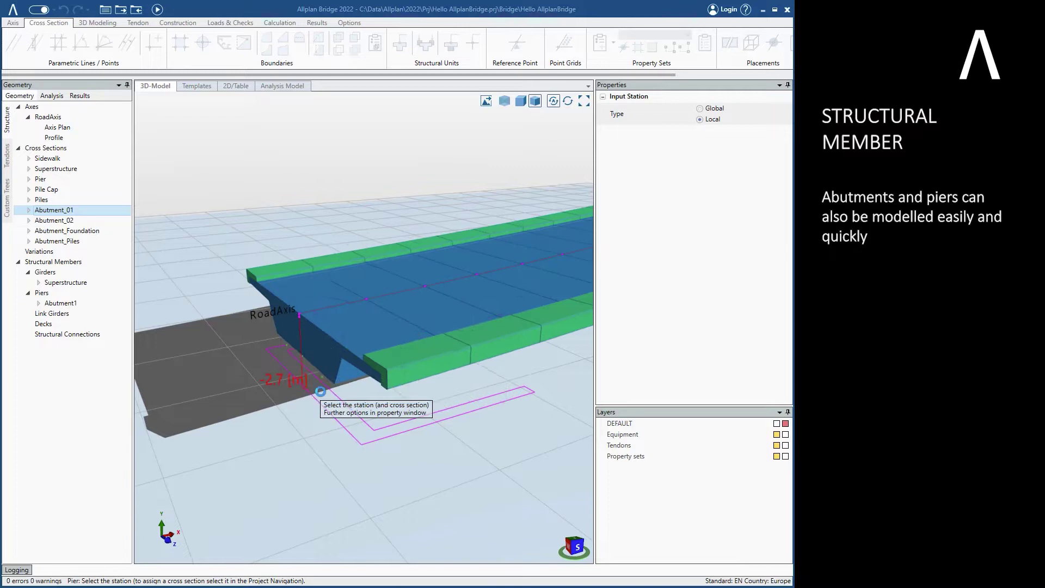
Assign Abutment_02 at station -4.0 m with a total of 1 subdivision
click(54, 220)
click(216, 421)
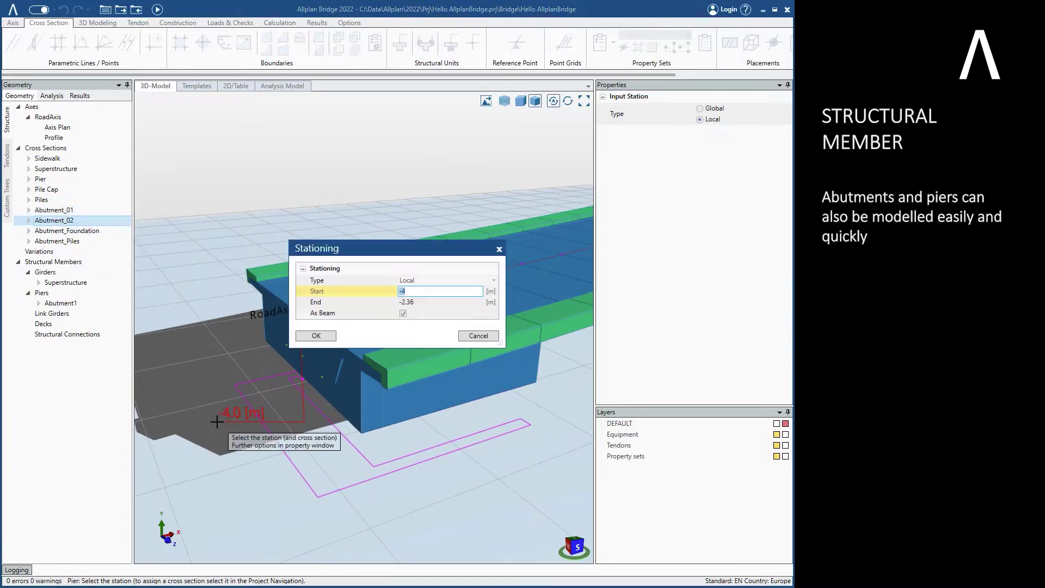
click(429, 341)
click(426, 349)
drag(421, 349, 396, 349)
text(1)
key(Tab)
click(317, 392)
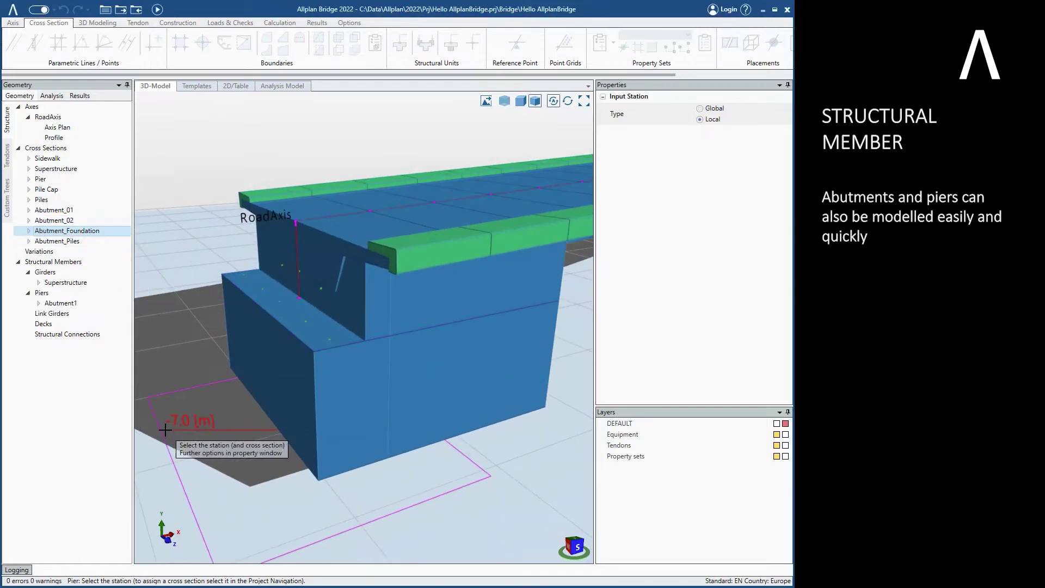
Assign the abutment foundation at station -7.0 m, subdivided by total count
click(167, 434)
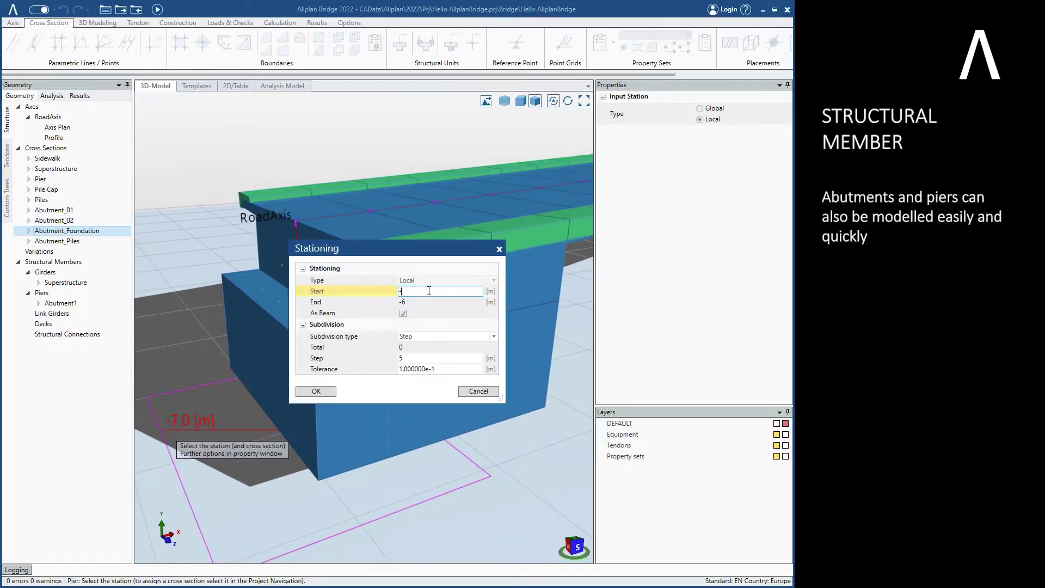
click(429, 336)
click(402, 351)
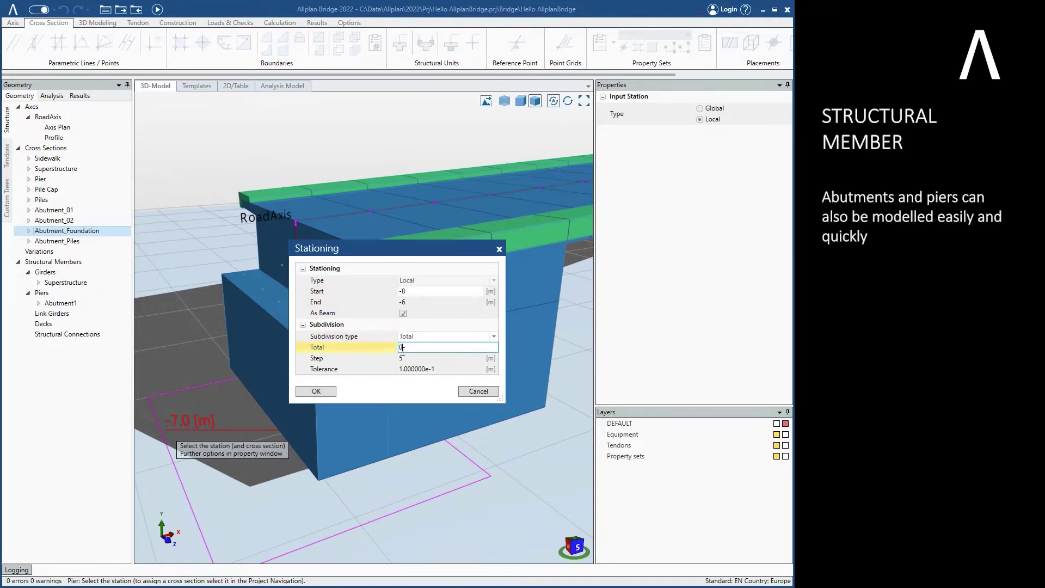
click(317, 392)
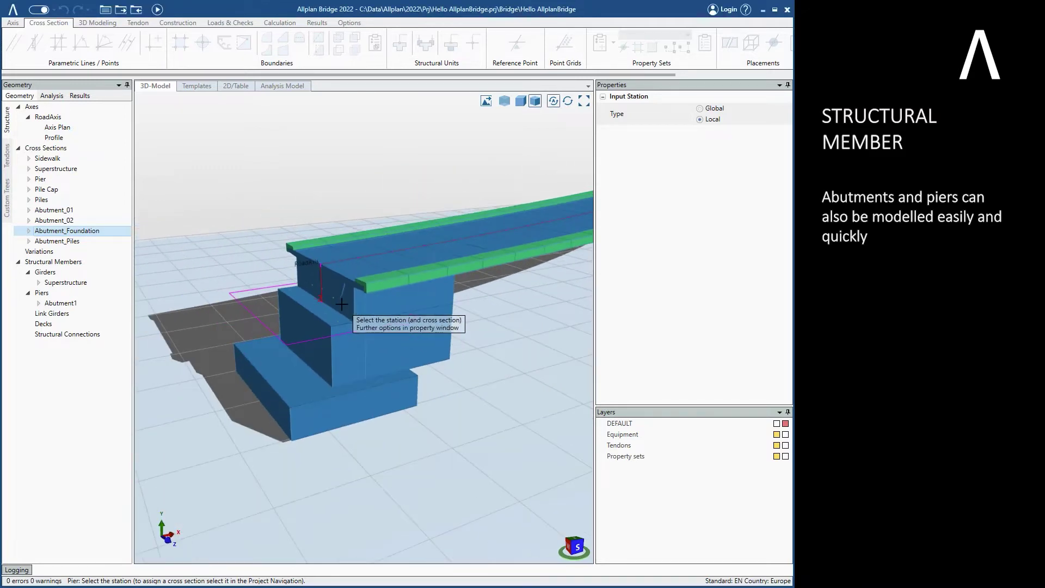
Assign the abutment piles section from station -20, subdivided by total count
scroll(343, 426, up, 3)
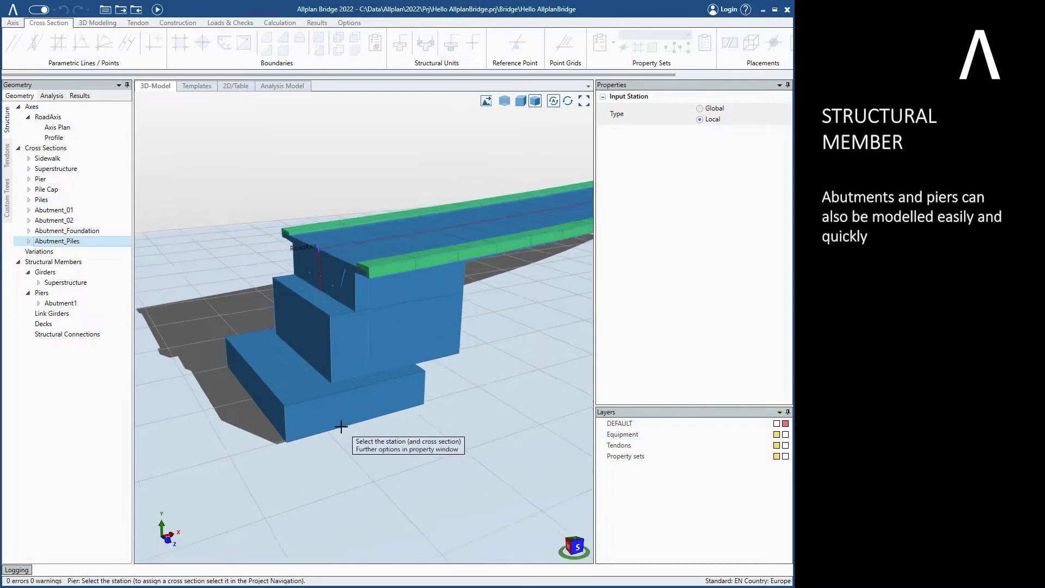
click(197, 380)
text(-20)
key(Tab)
click(425, 337)
click(425, 346)
drag(417, 348, 398, 350)
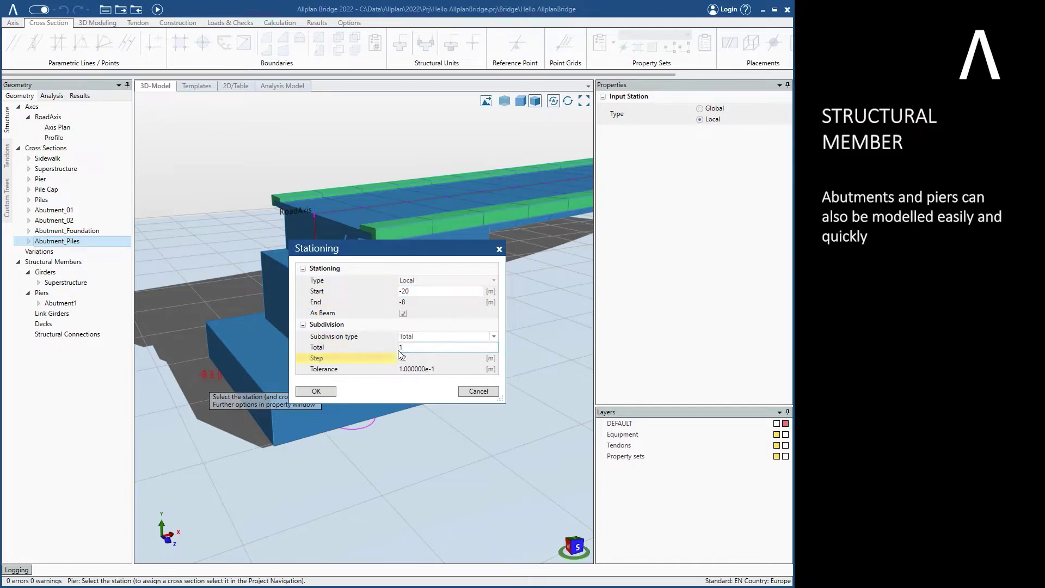
click(316, 391)
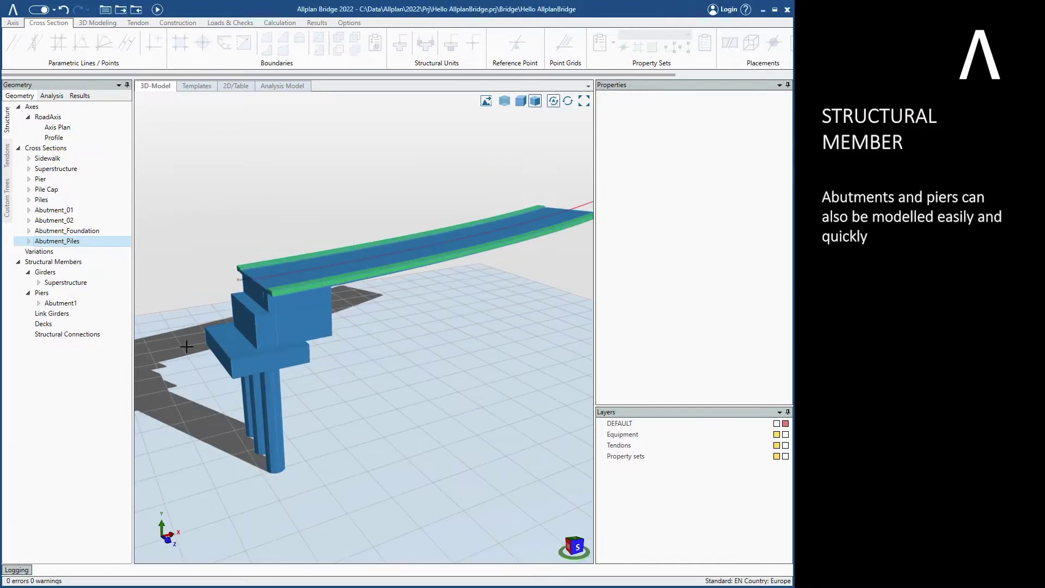
click(61, 302)
Rotate Abutment1 to 180° and check it in the 3D view
text(90)
key(Return)
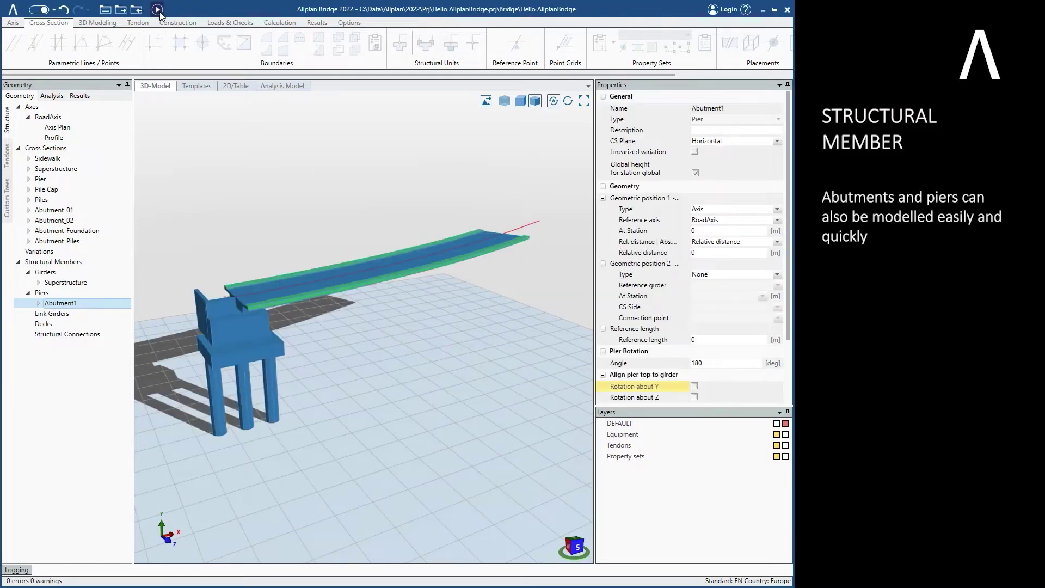
click(157, 9)
scroll(217, 319, up, 3)
mouse_move(228, 342)
middle_down()
mouse_move(174, 329)
mouse_move(301, 337)
mouse_move(241, 341)
middle_up()
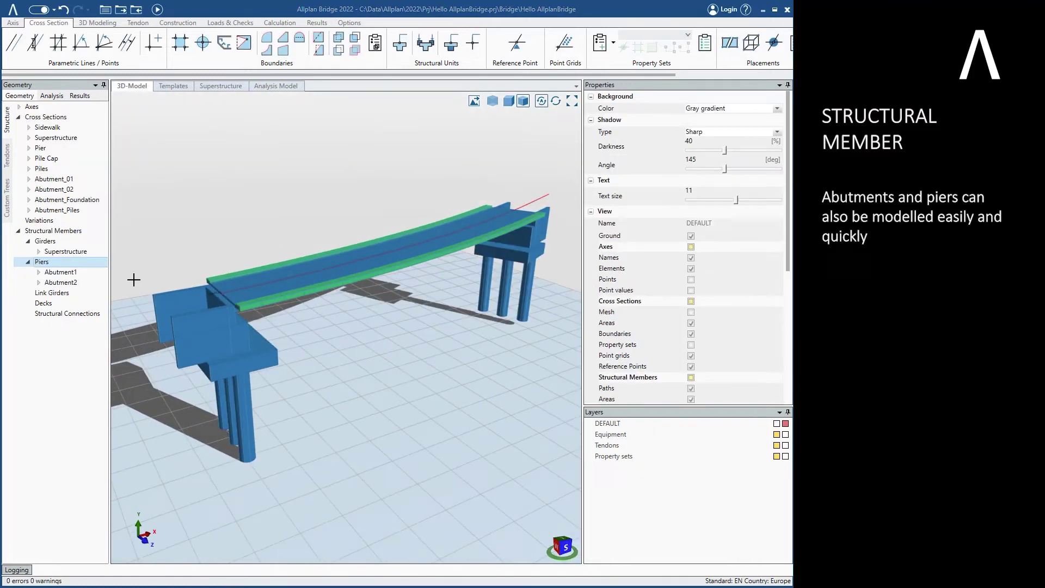
Select Abutment2 at station 60 and orbit the bridge to inspect it
click(61, 282)
mouse_move(430, 303)
middle_down()
mouse_move(392, 292)
mouse_move(332, 311)
middle_up()
drag(333, 311, 434, 303)
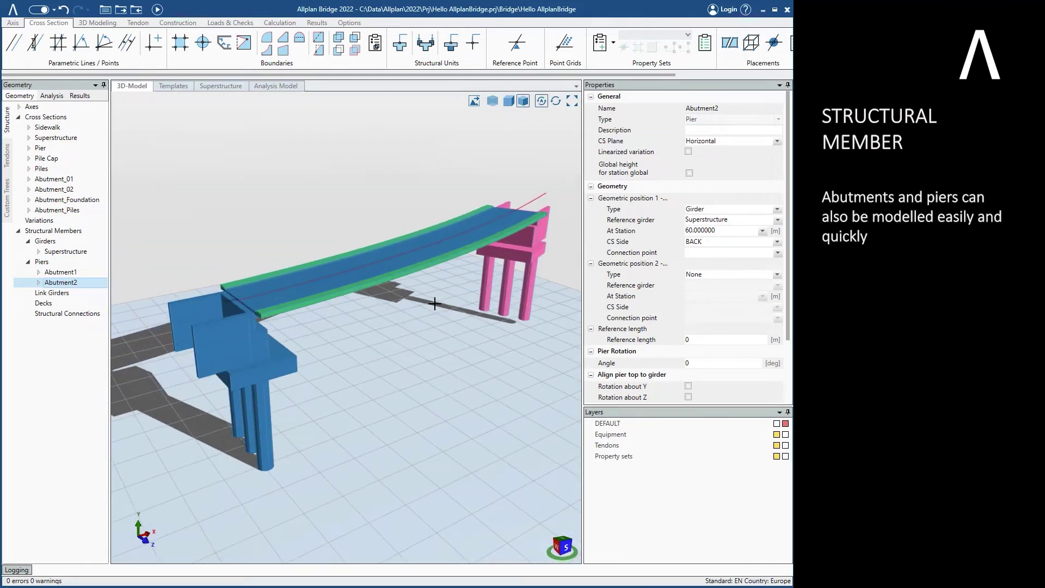
Add a reference point named Pier at the bottom centre of the Superstructure cross-section
double_click(56, 137)
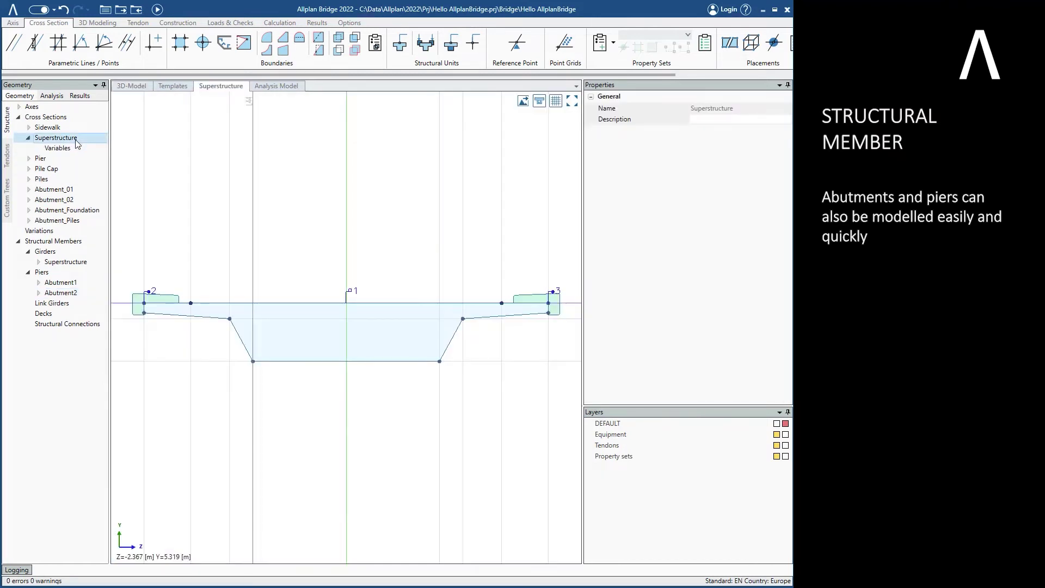
click(515, 43)
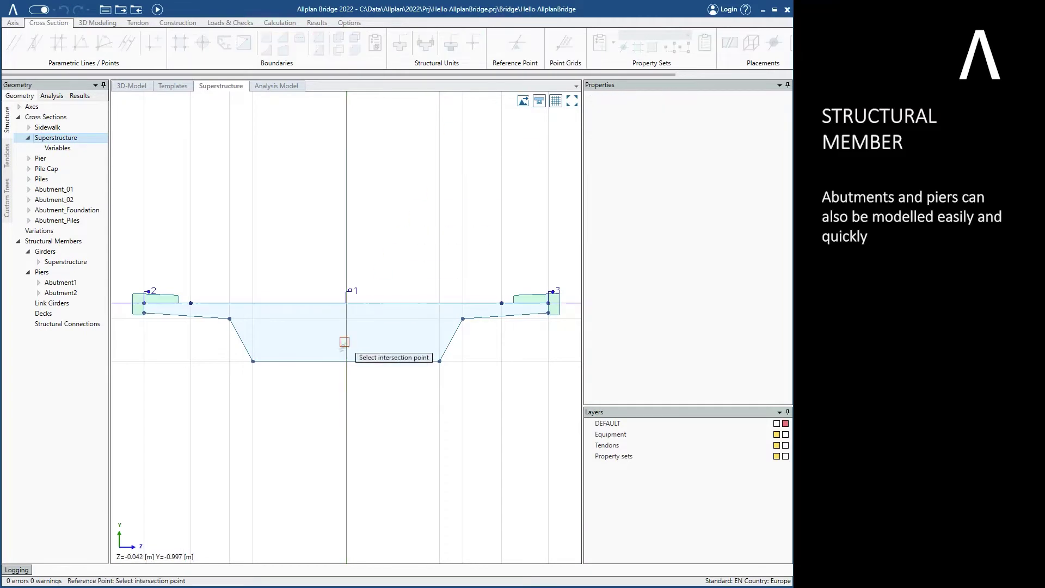
key(Escape)
click(352, 367)
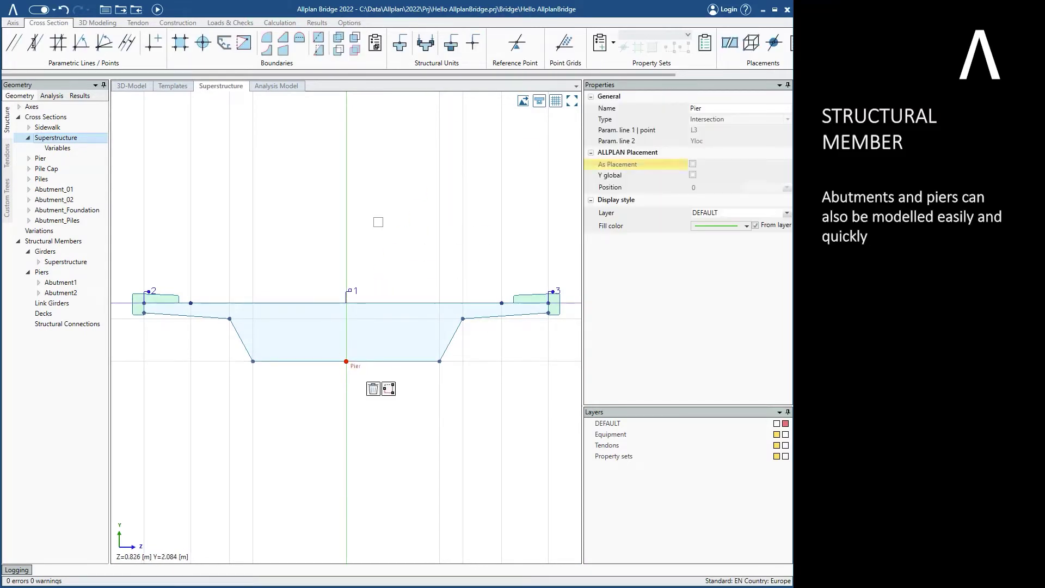
click(378, 222)
click(28, 138)
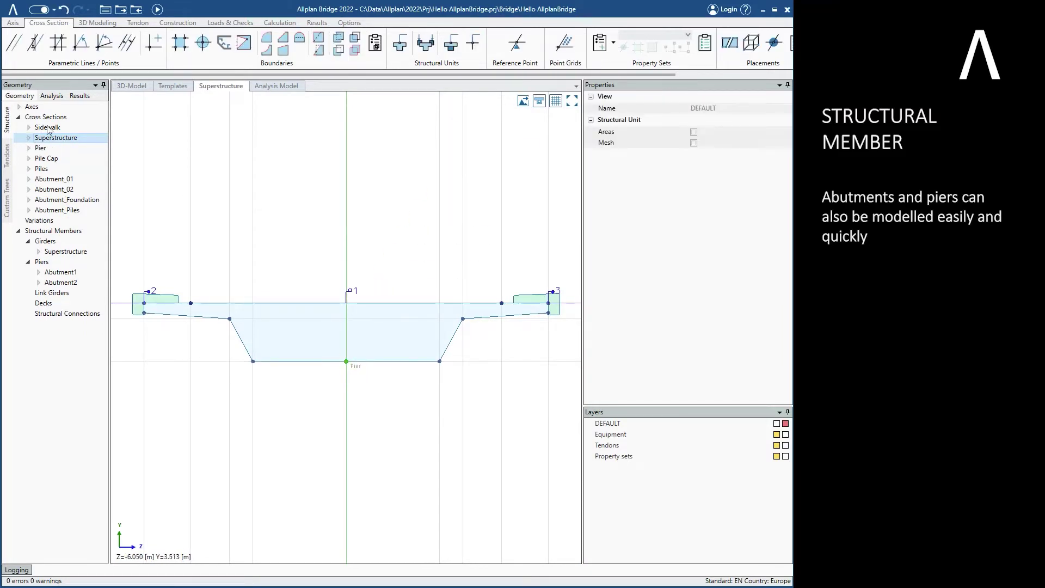
Regenerate the 3D model and switch it to transparent display
click(157, 9)
scroll(464, 168, up, 3)
click(493, 103)
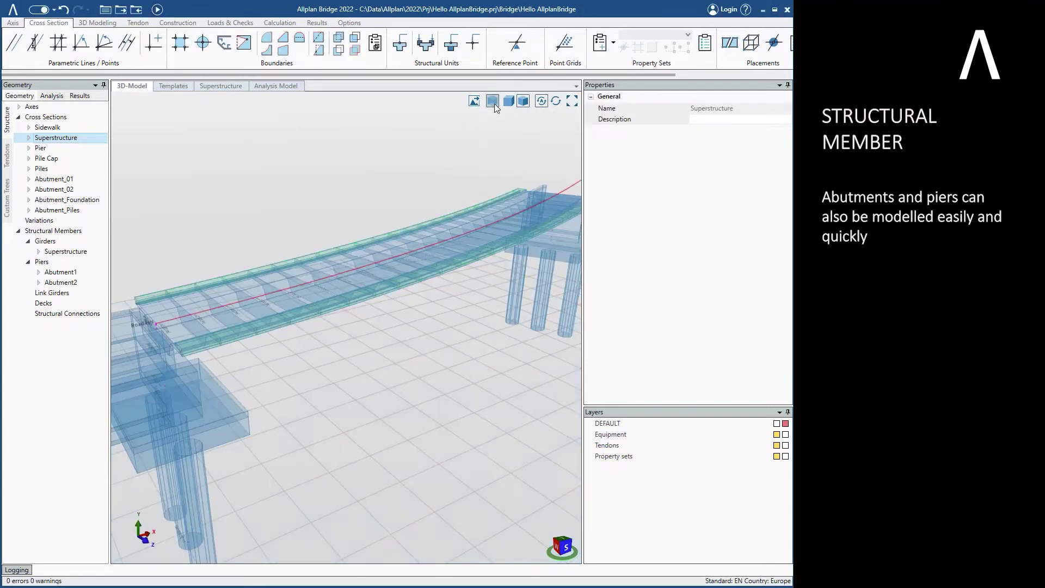
scroll(312, 294, up, 6)
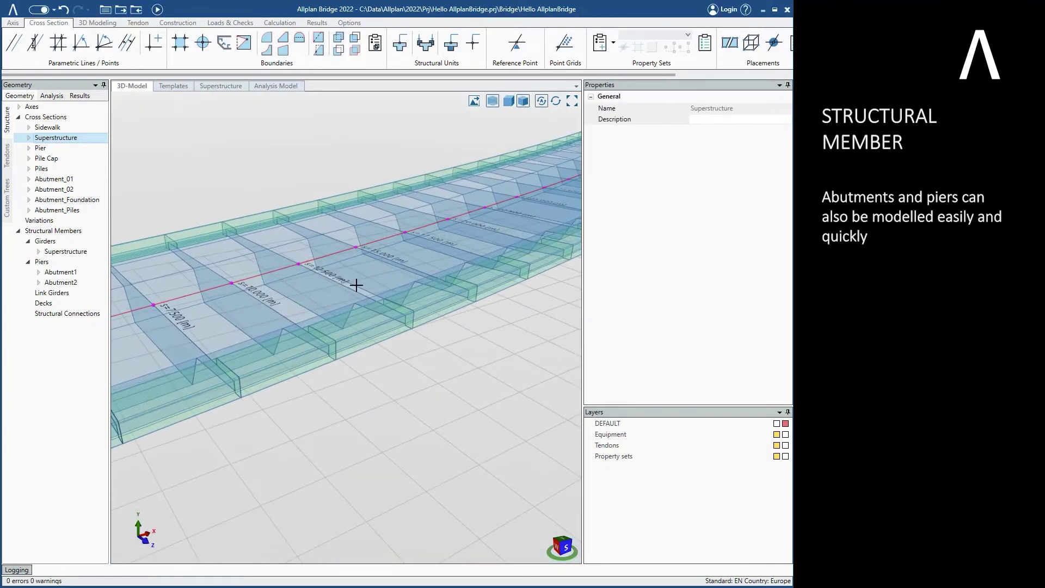
right_click(76, 267)
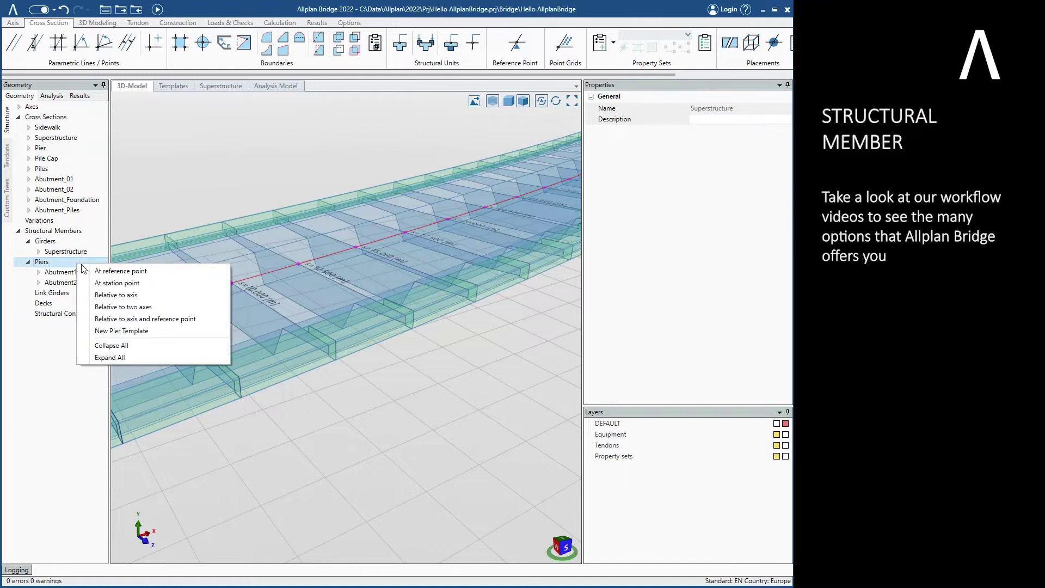
Add a pier at the deck's Pier reference point with its column stationing starting at -10
click(124, 270)
scroll(345, 296, up, 8)
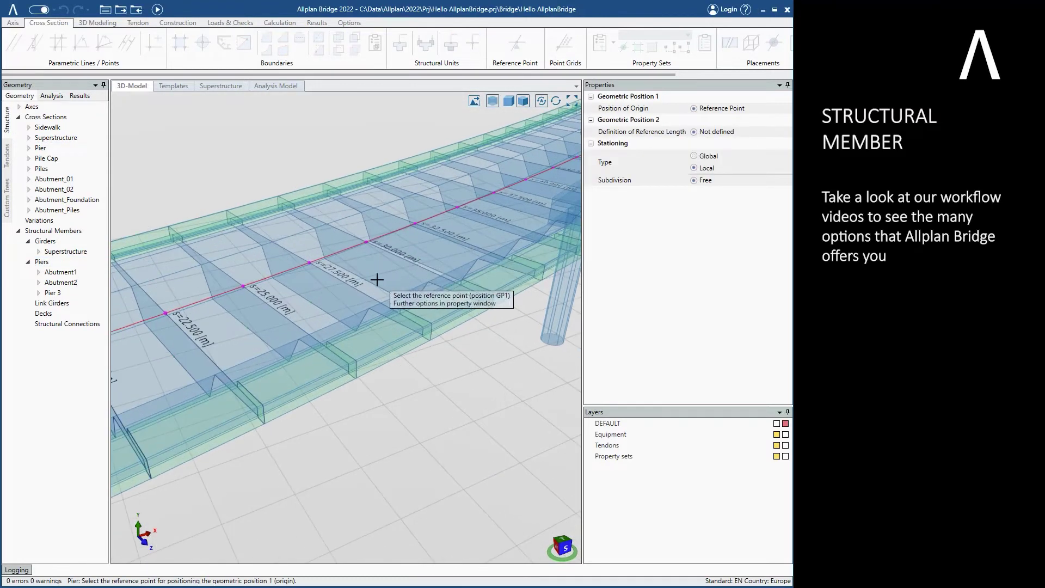
click(414, 261)
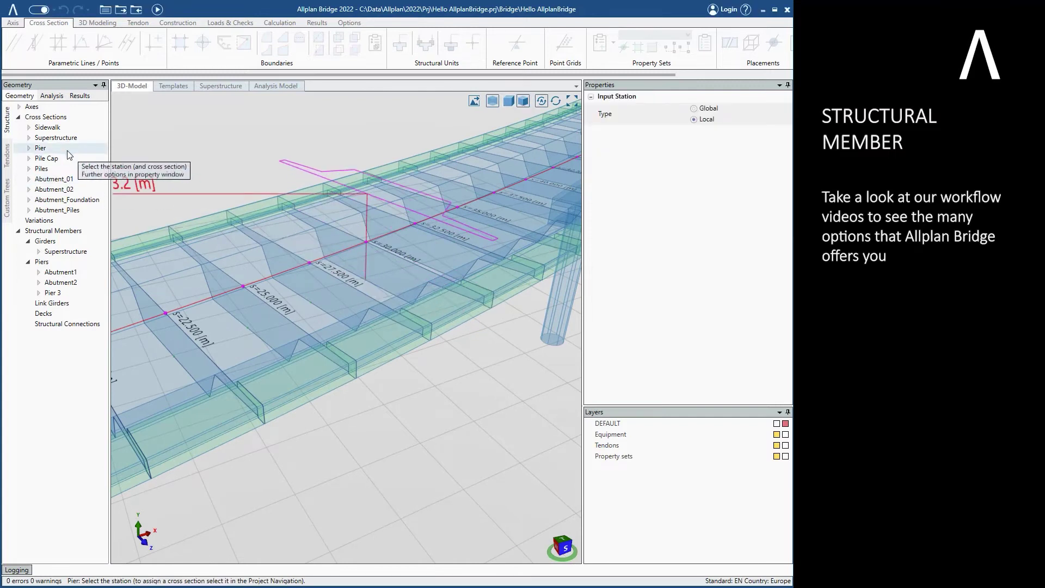
click(373, 284)
click(322, 338)
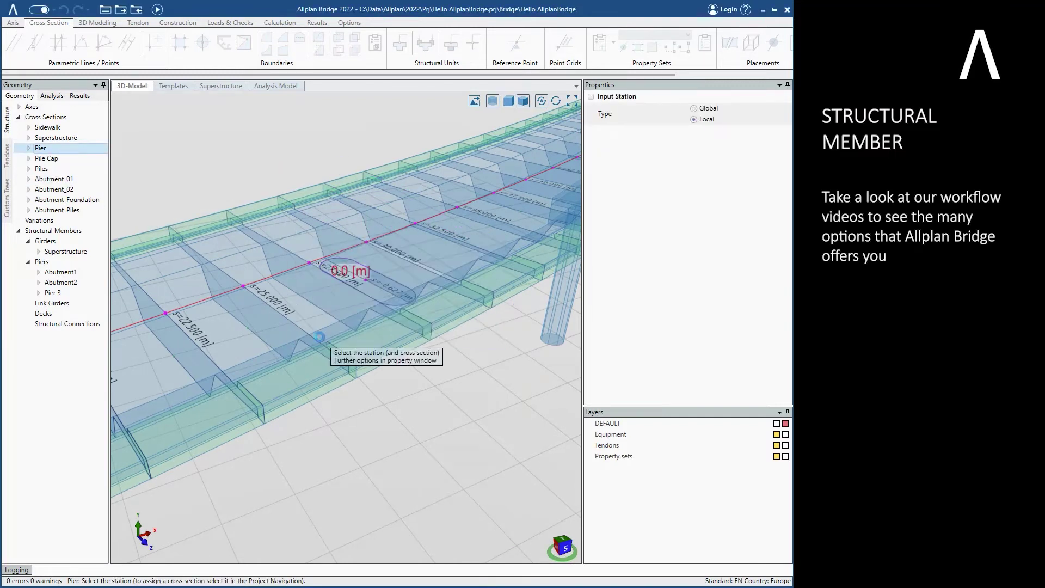
click(407, 400)
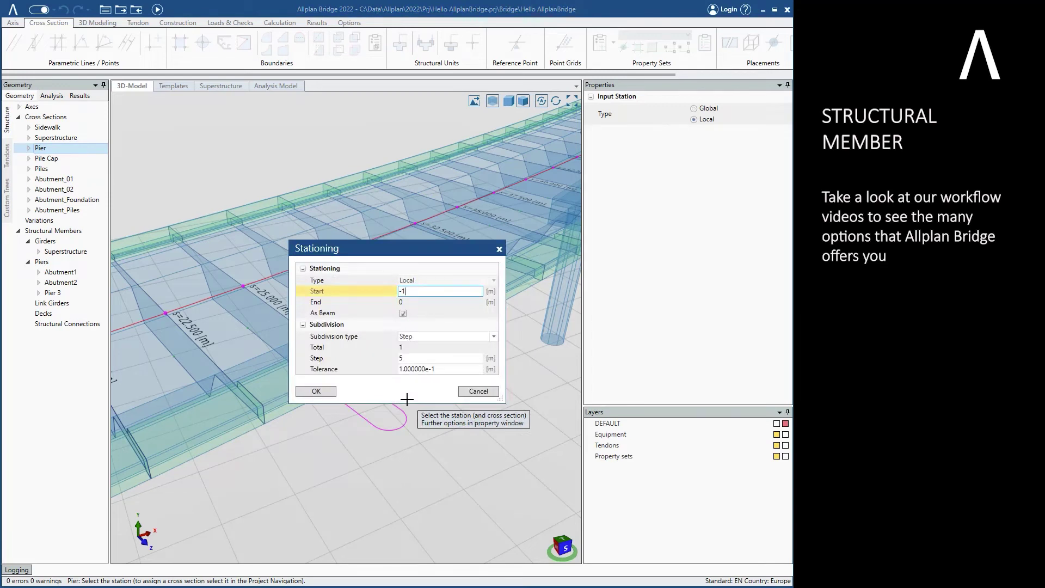
click(413, 360)
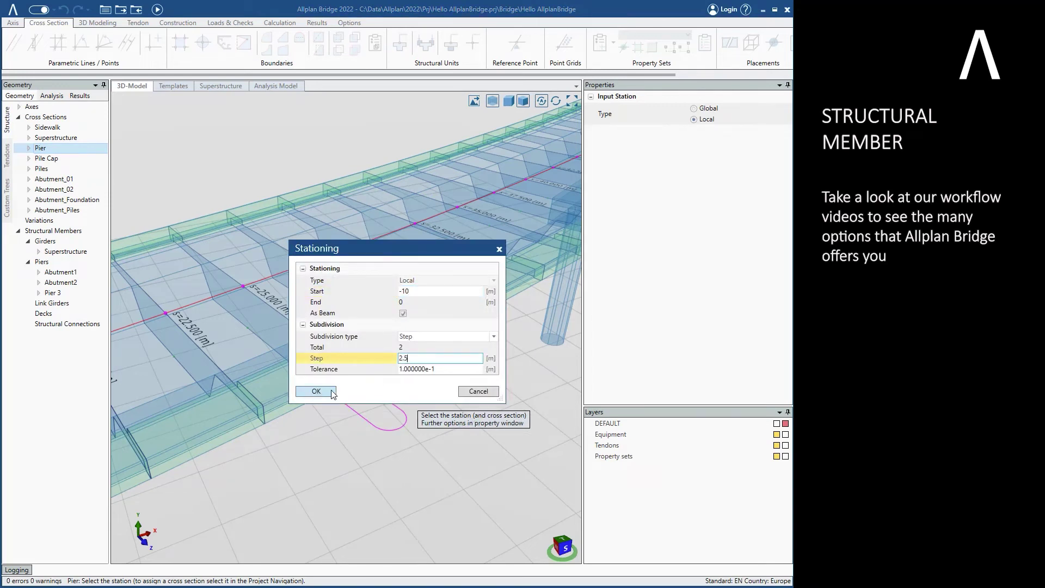
click(332, 393)
scroll(279, 277, down, 5)
Add the Pile Cap below the column, starting at -12 with a total subdivision count of 1
click(66, 159)
click(321, 411)
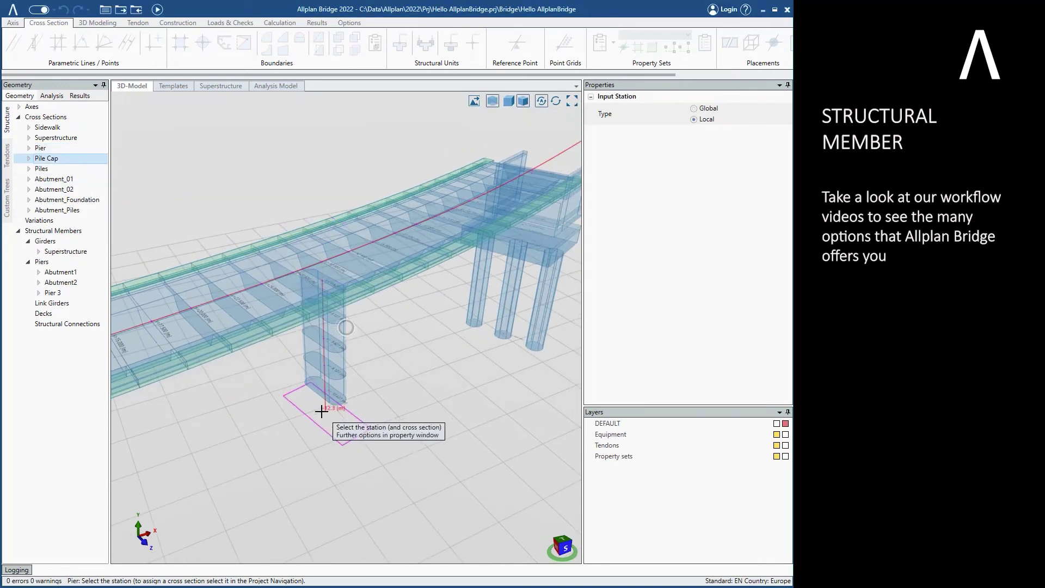
click(321, 412)
key(Return)
click(454, 338)
click(435, 351)
click(400, 348)
text(1)
key(Return)
click(317, 391)
Add the Piles running from -12 to -22, then return the model to solid shading
click(42, 168)
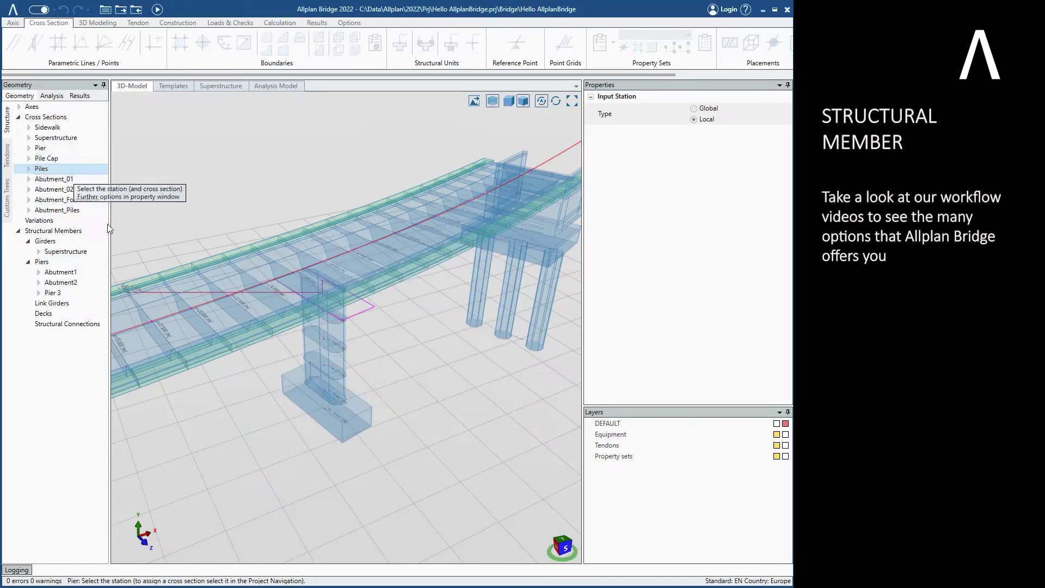
click(254, 468)
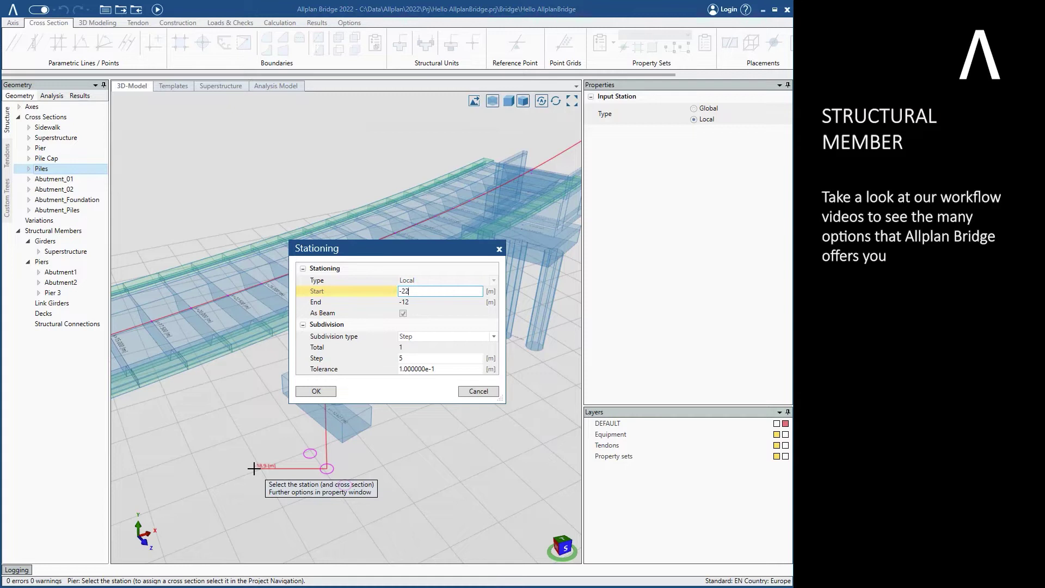
text(-22)
click(330, 391)
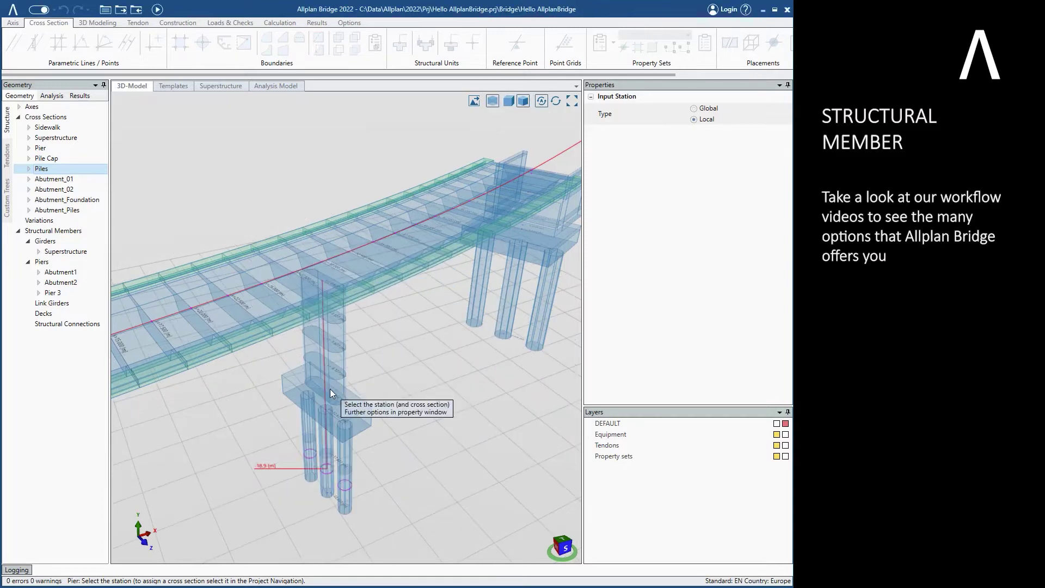
scroll(429, 320, down, 3)
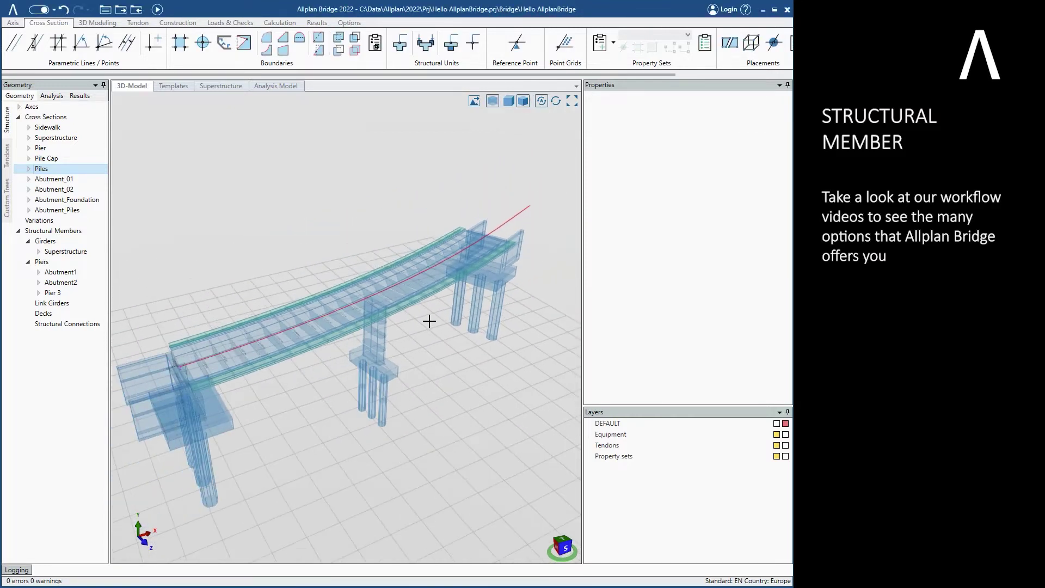
click(429, 320)
click(493, 101)
Insert an extra station at 13.5 on the Superstructure girder
mouse_move(437, 331)
middle_down()
mouse_move(432, 305)
mouse_move(415, 310)
mouse_move(439, 308)
middle_up()
click(55, 251)
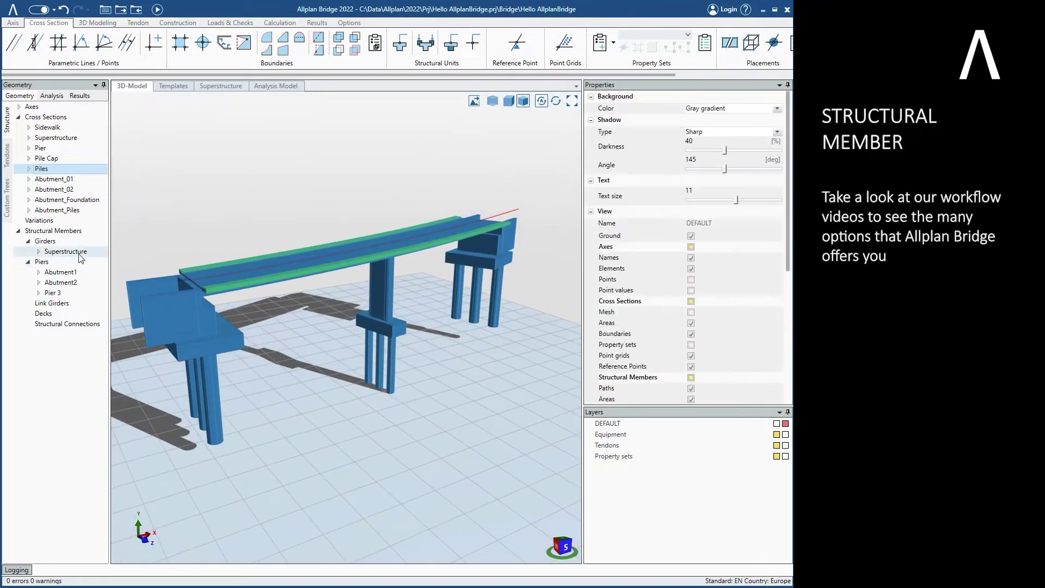
right_click(67, 252)
click(87, 285)
scroll(229, 261, up, 6)
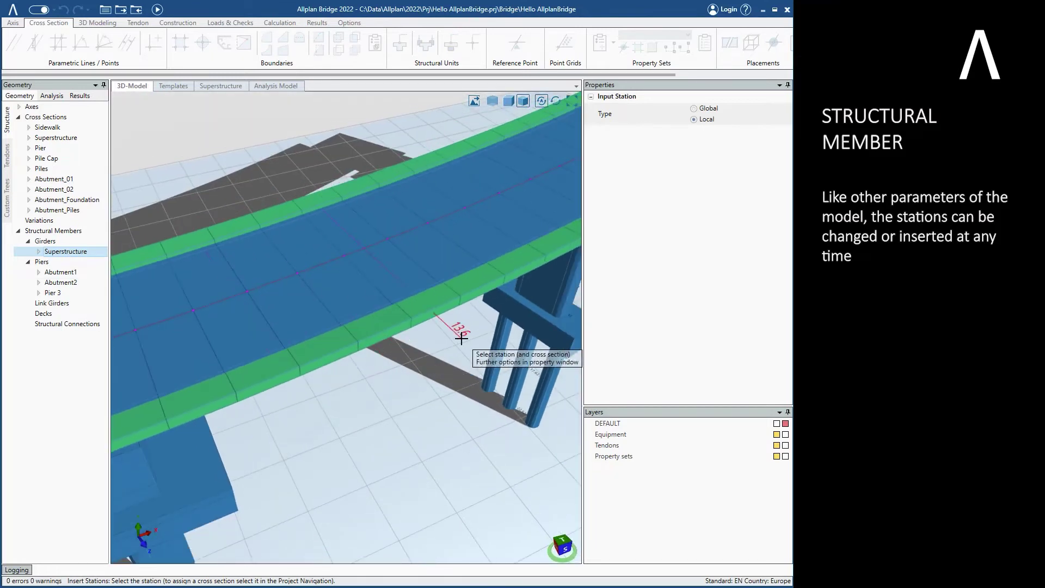
click(453, 334)
click(316, 336)
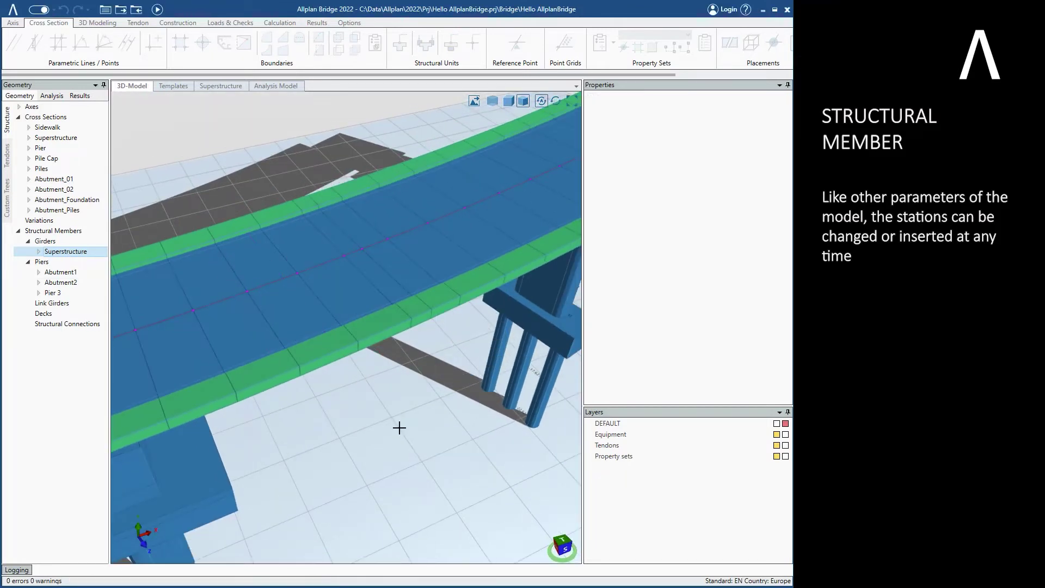
scroll(245, 338, down, 4)
click(69, 293)
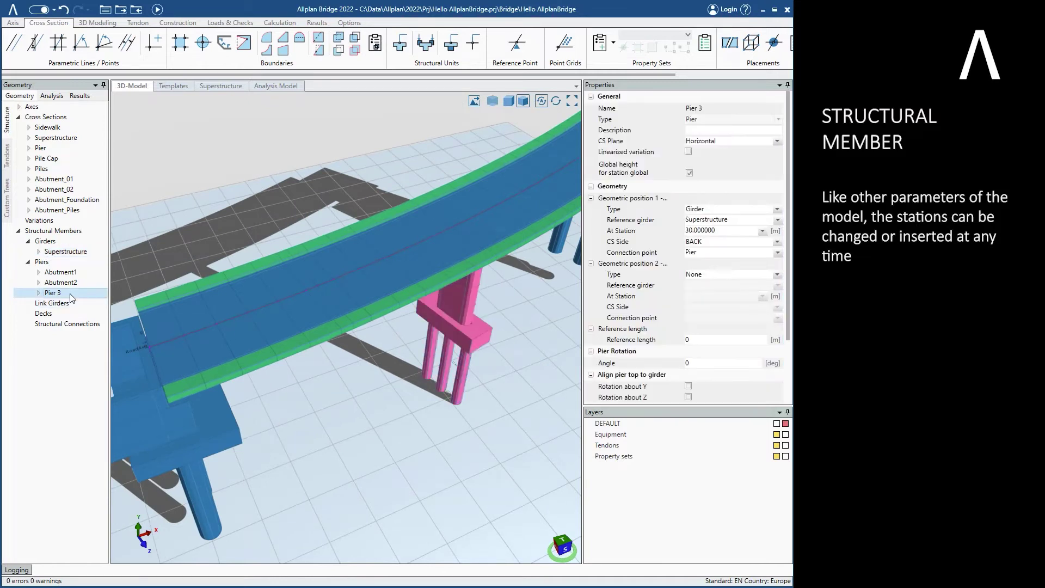
right_click(70, 293)
Move Pier 3 to the 13.5 deck station, restore solid shading and recalculate the model
click(89, 302)
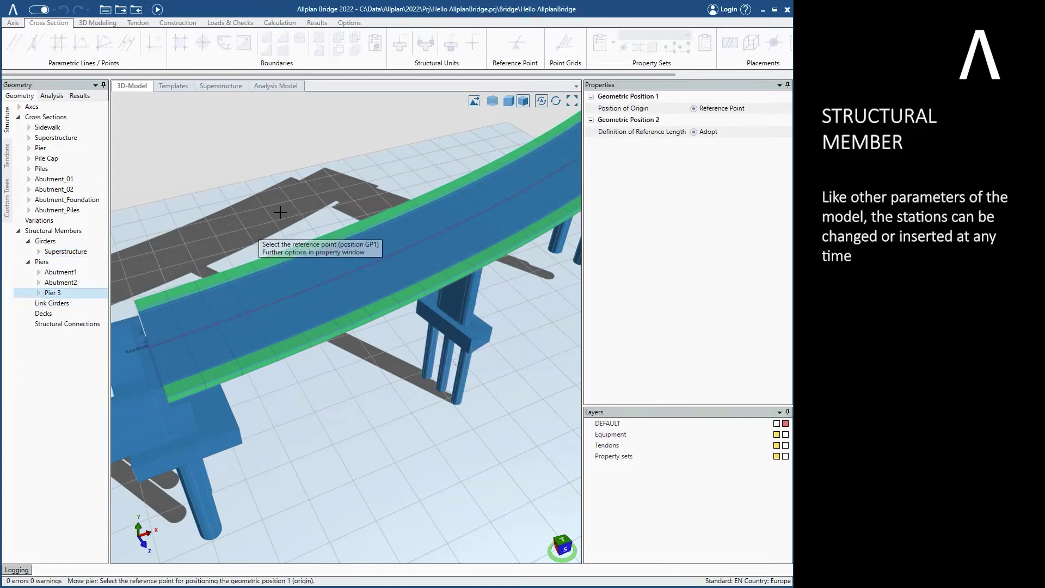
click(493, 102)
scroll(330, 306, up, 2)
scroll(330, 306, up, 5)
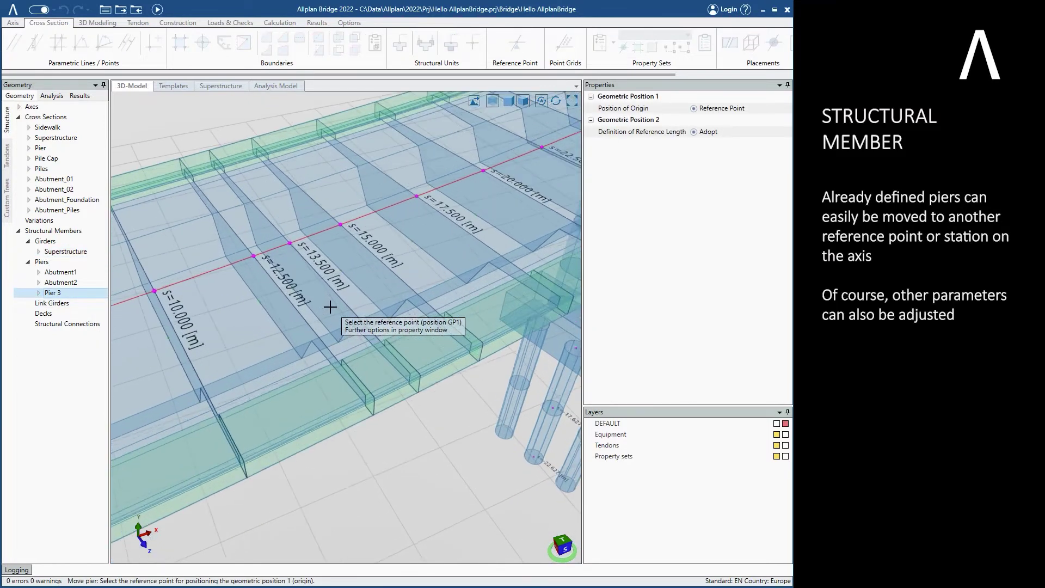
click(310, 299)
scroll(308, 219, down, 5)
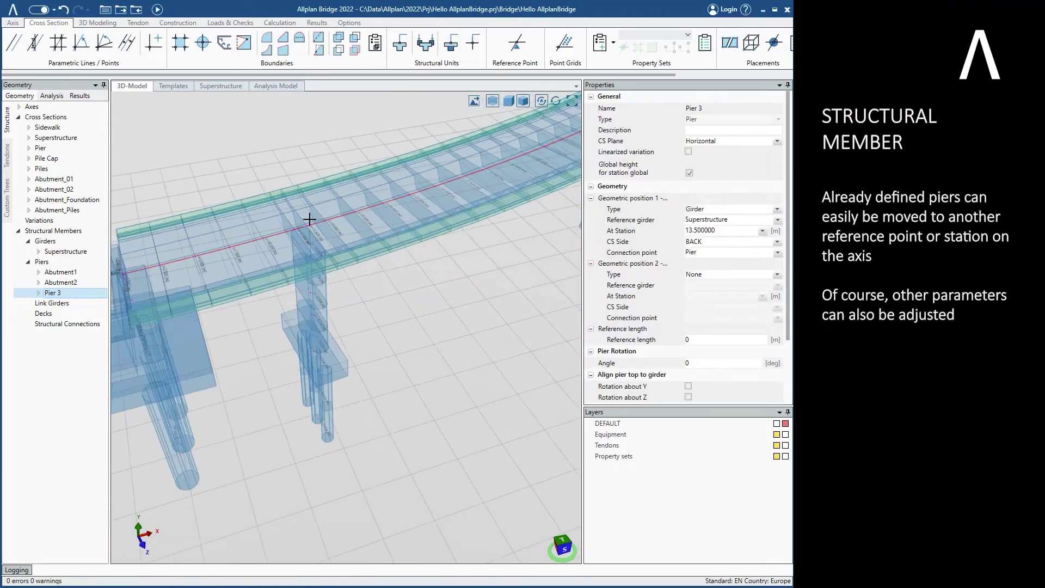
click(494, 103)
scroll(305, 462, down, 5)
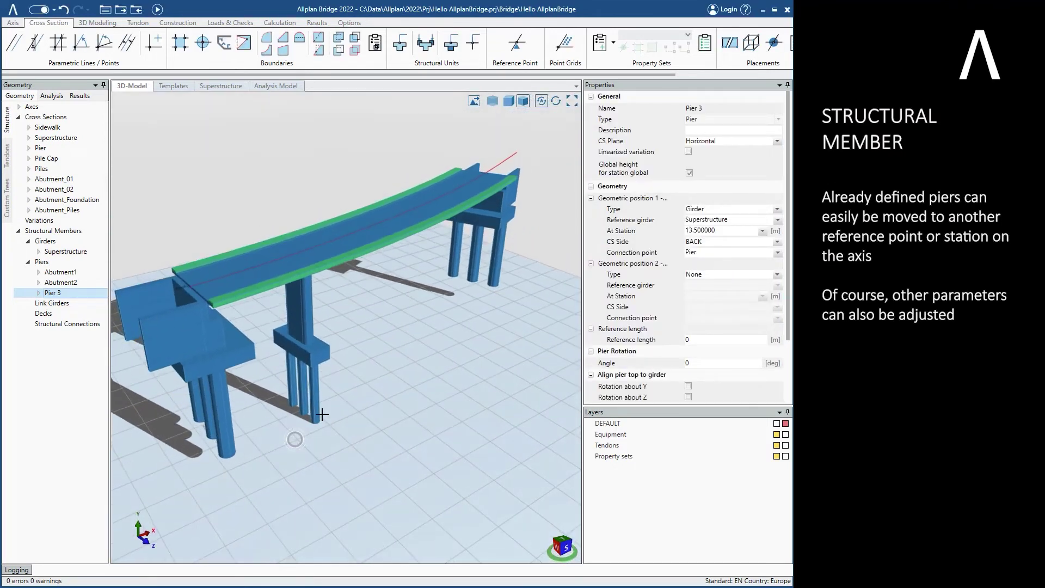
click(159, 13)
middle_drag(268, 196, 247, 185)
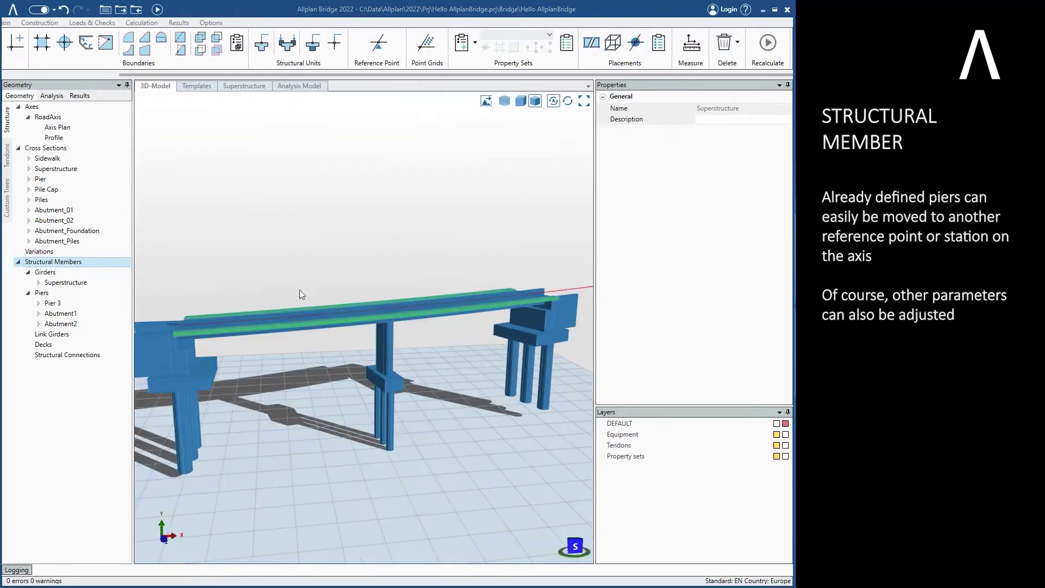
click(55, 168)
Create variable H and tie the box section's bottom-line distance of 1.5 to it
right_click(71, 182)
click(120, 187)
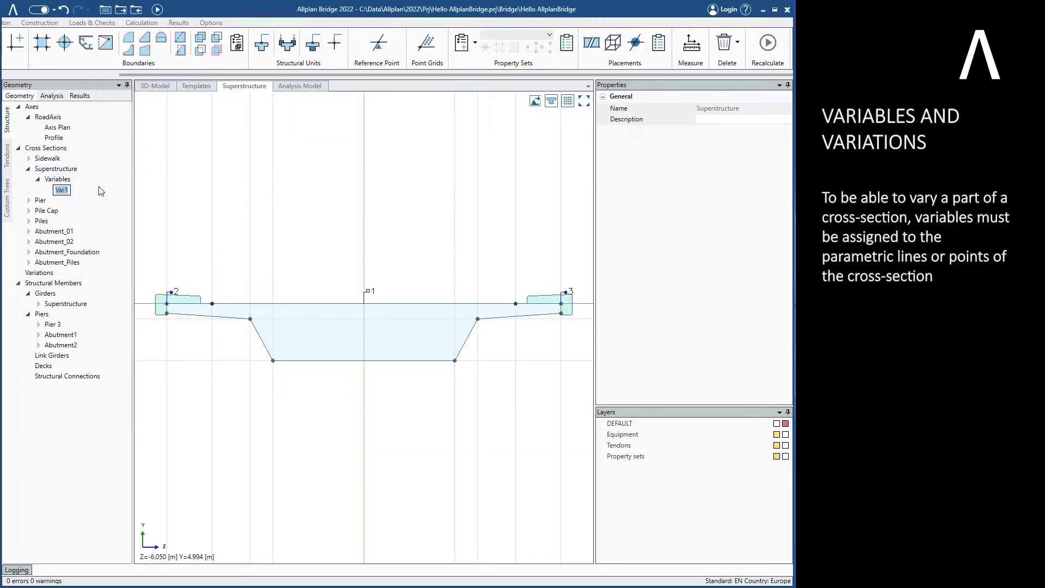
text(H)
click(229, 360)
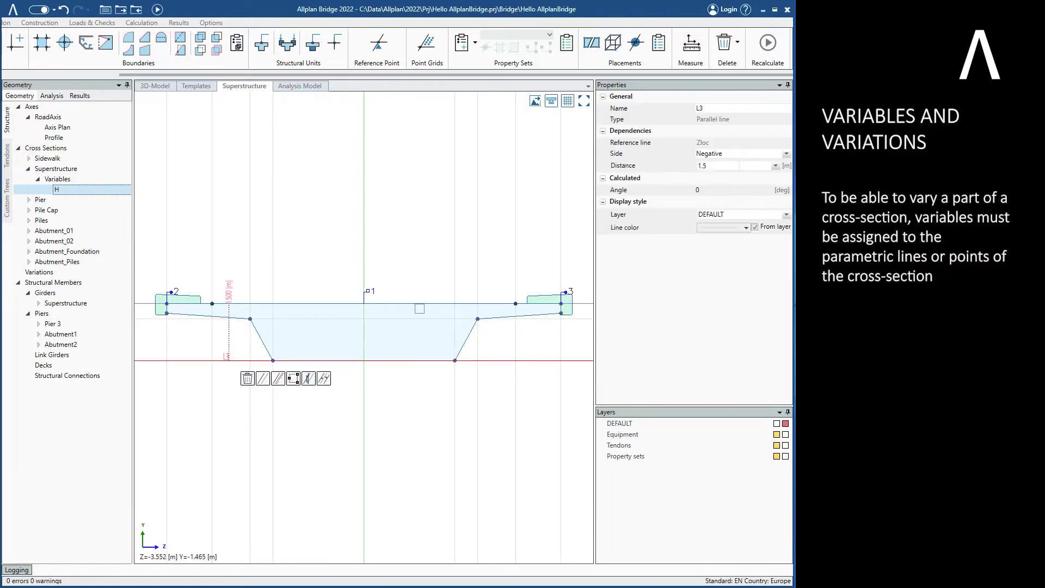
click(750, 188)
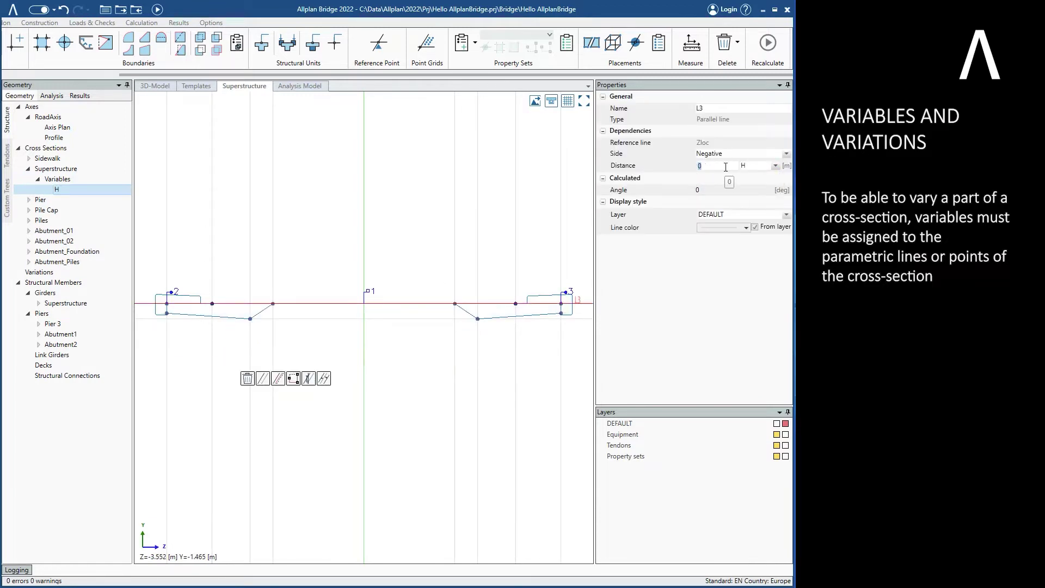
key(Return)
click(496, 233)
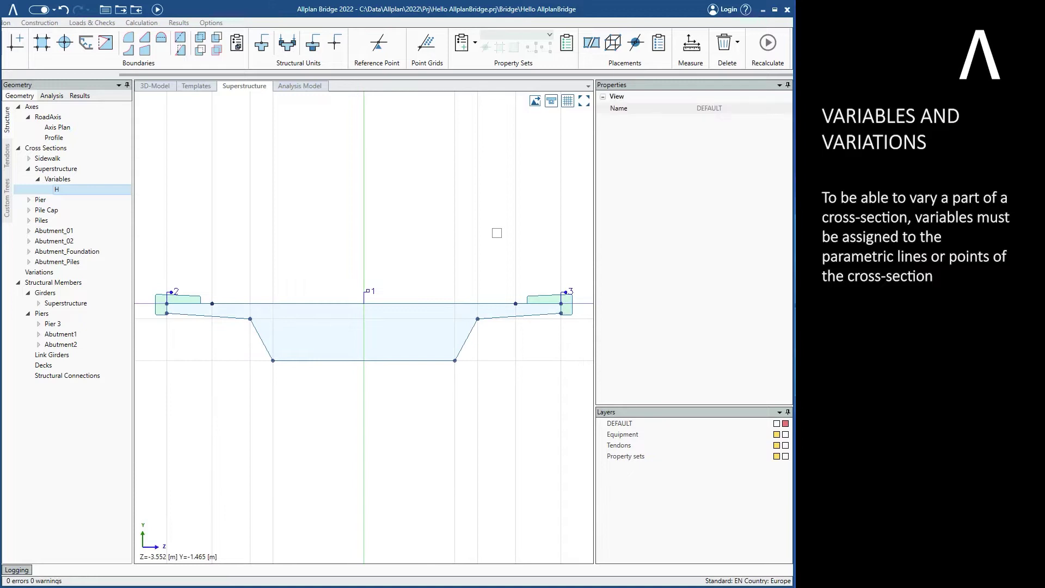
Test H at 2, reset it to 1.5 with recalculations, and create a new variation table
click(89, 191)
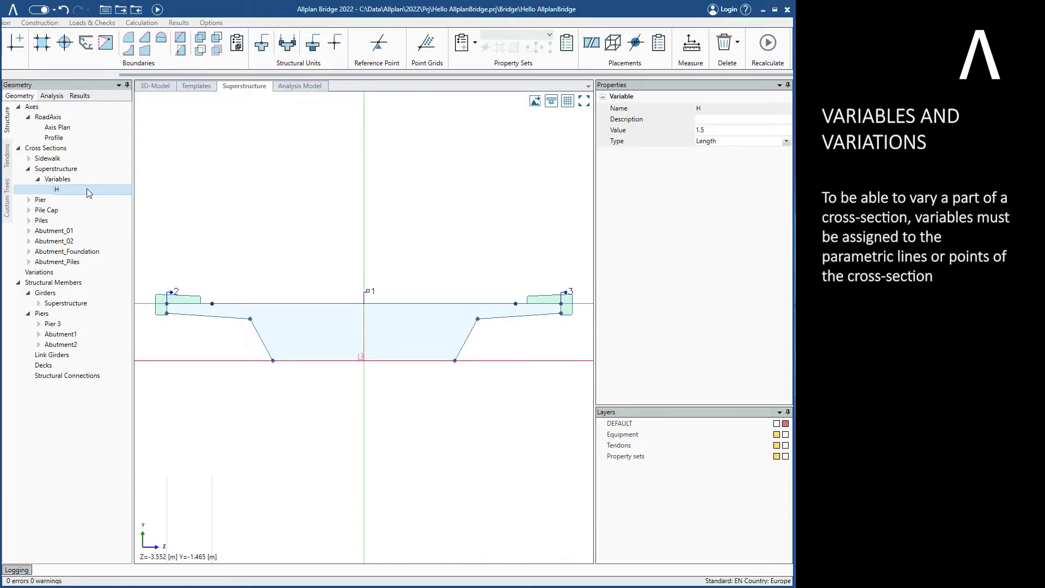
text(2)
key(Return)
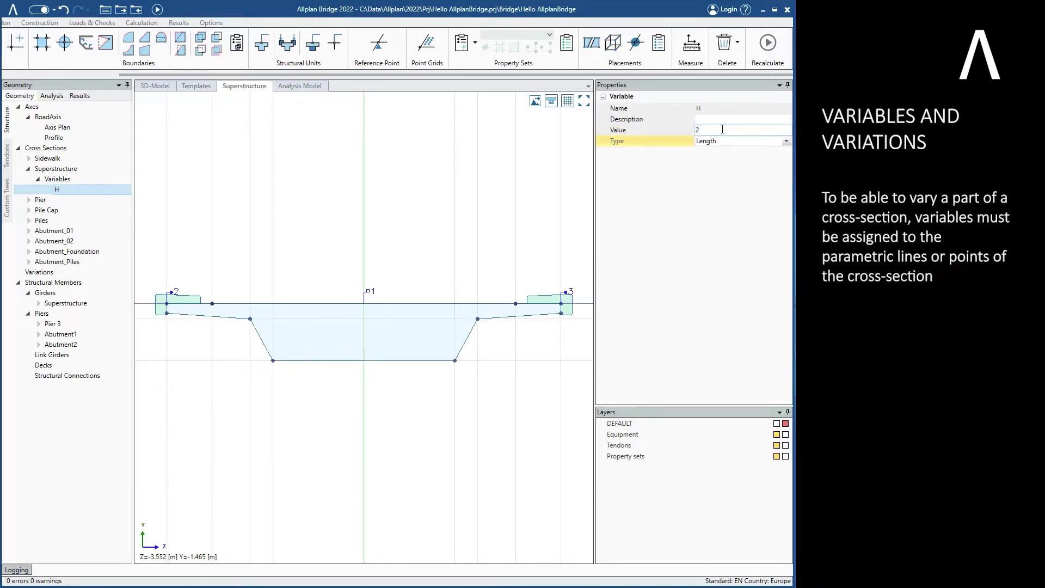
click(767, 52)
click(731, 129)
text(1.5)
key(Return)
click(768, 52)
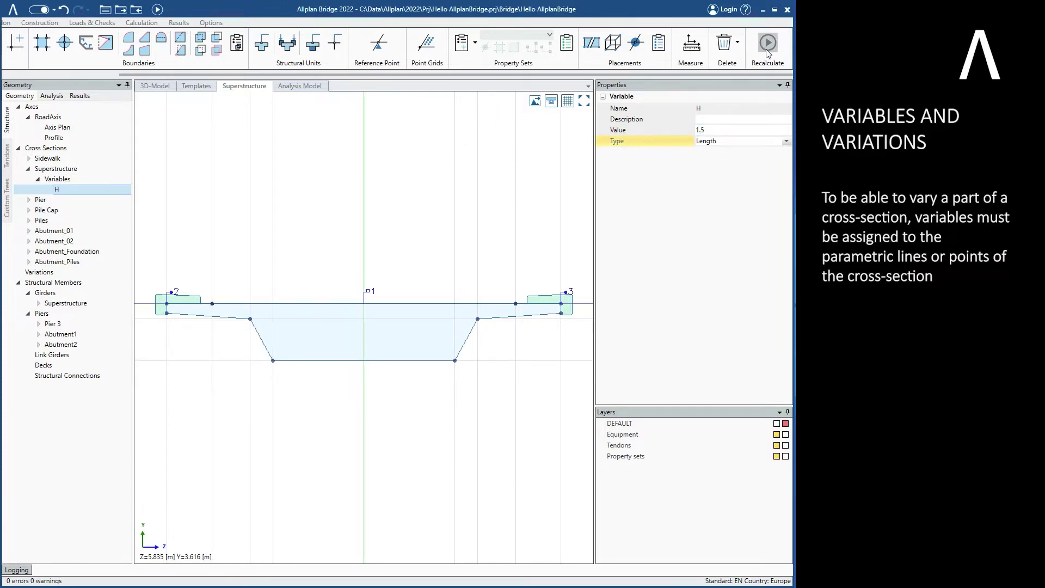
click(76, 276)
click(103, 281)
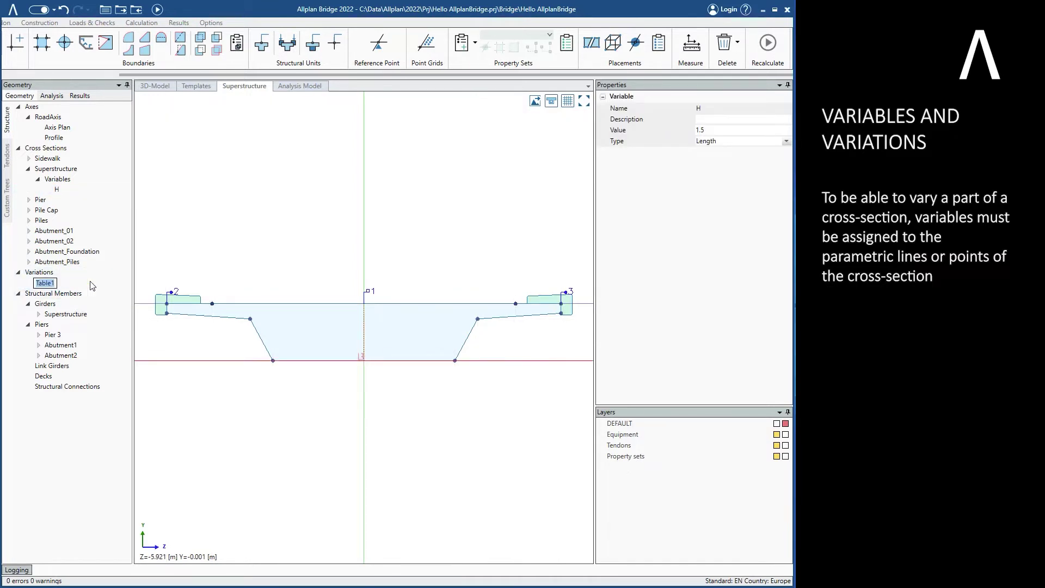
Name the table HSuperstructure and enter X 0, 12, 24 with Y 2, parabolic at 12
text(HSuperstructure)
key(Return)
click(198, 350)
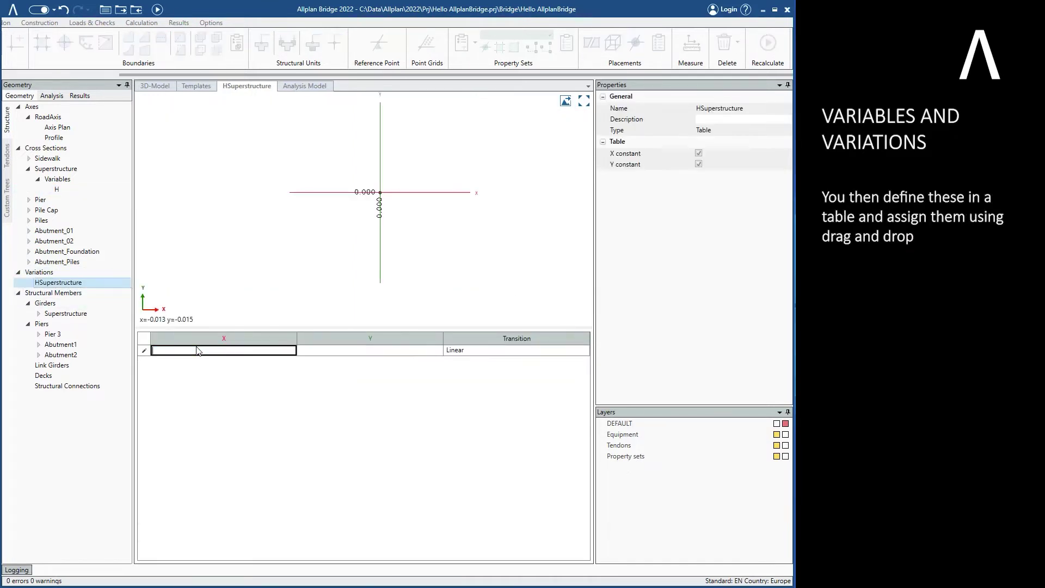
text(0)
key(Return)
text(12)
key(Return)
text(24)
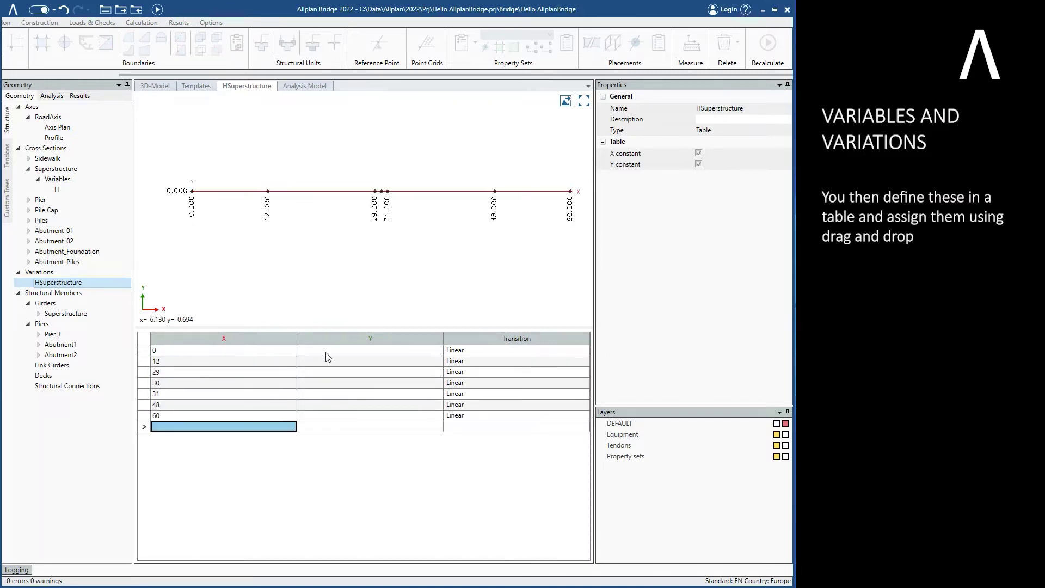
click(326, 352)
text(2)
key(Return)
text(2)
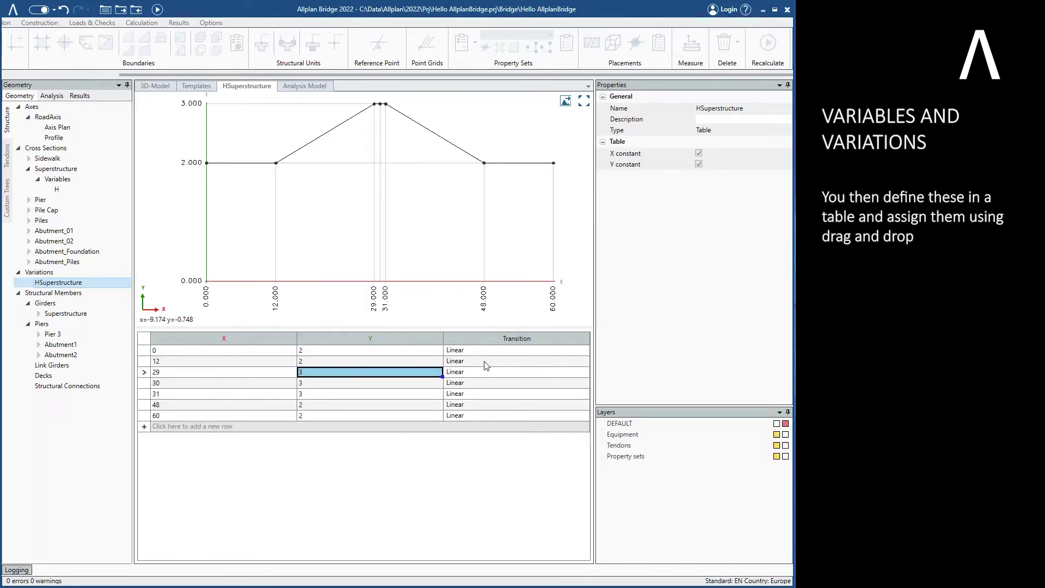
click(486, 362)
click(488, 391)
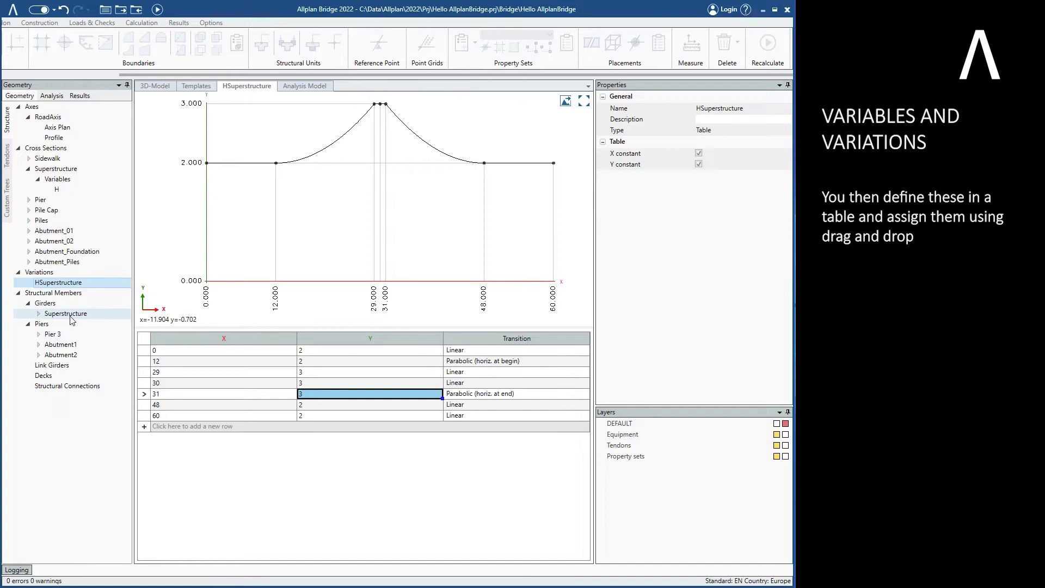
Assign HSuperstructure to the Superstructure girder's H expression column and recalculate the bridge
click(39, 314)
click(67, 344)
click(158, 9)
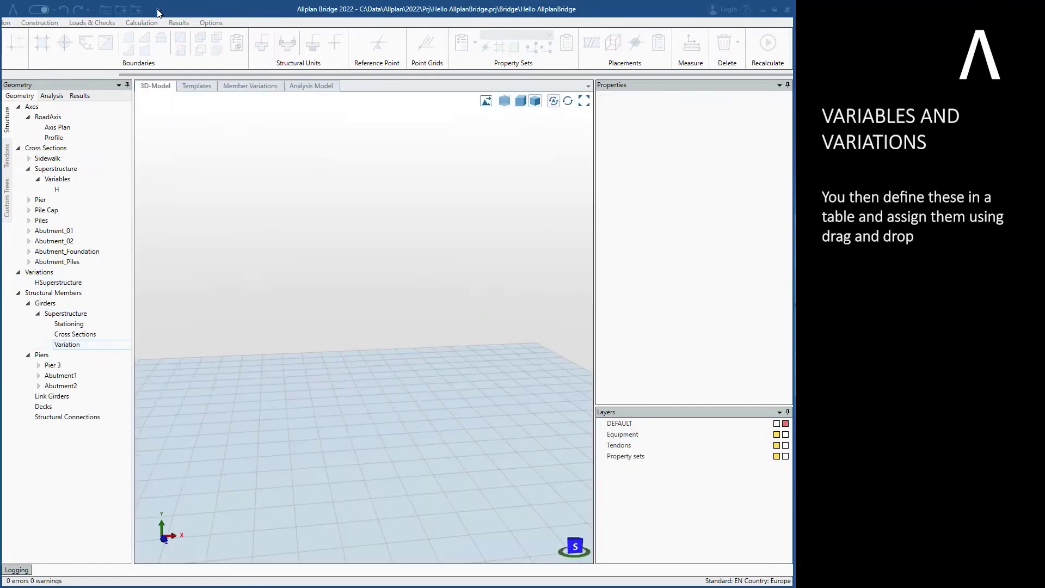
click(86, 345)
drag(58, 282, 319, 115)
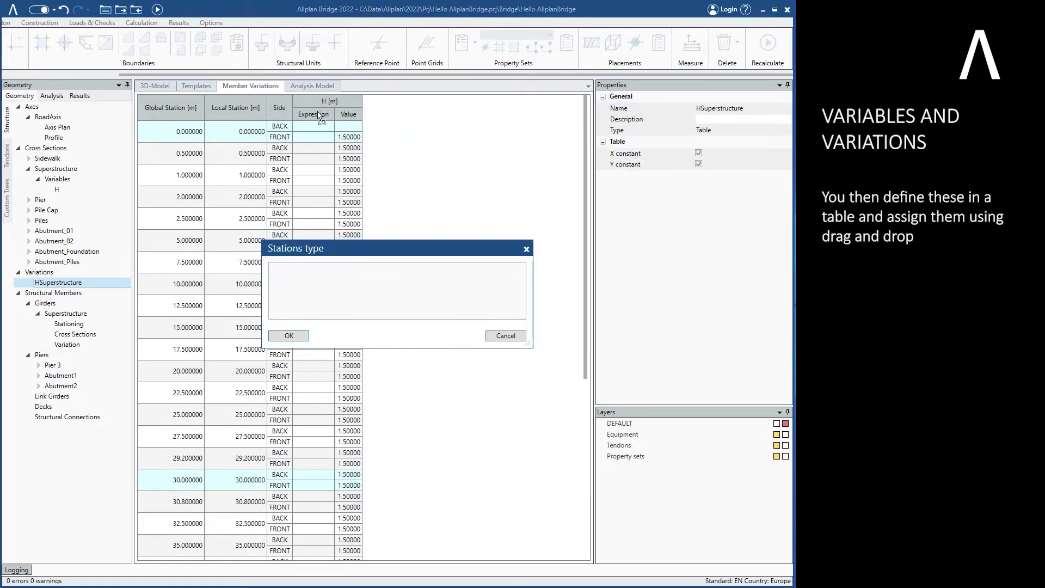
click(288, 336)
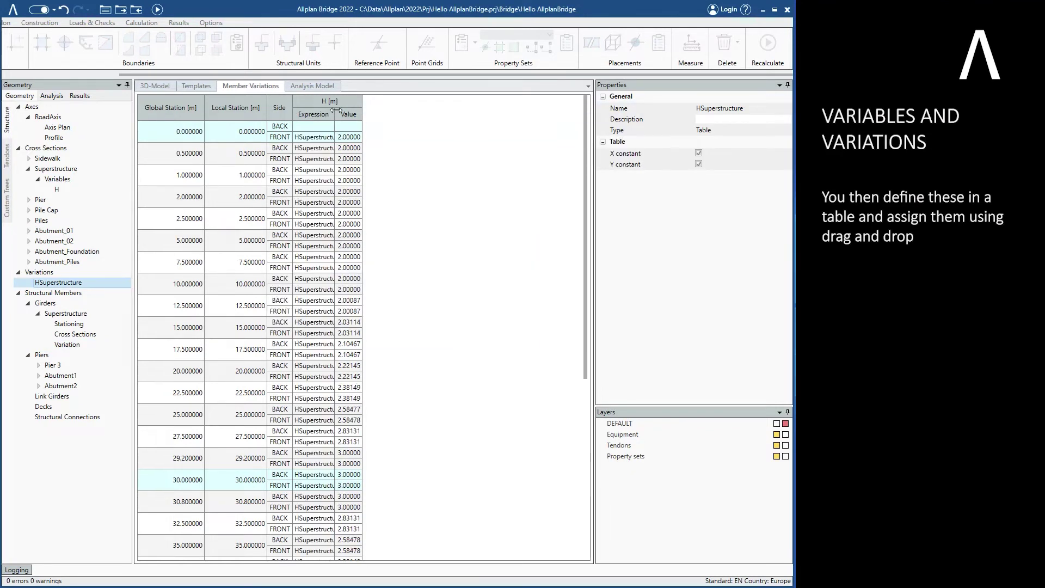
double_click(336, 111)
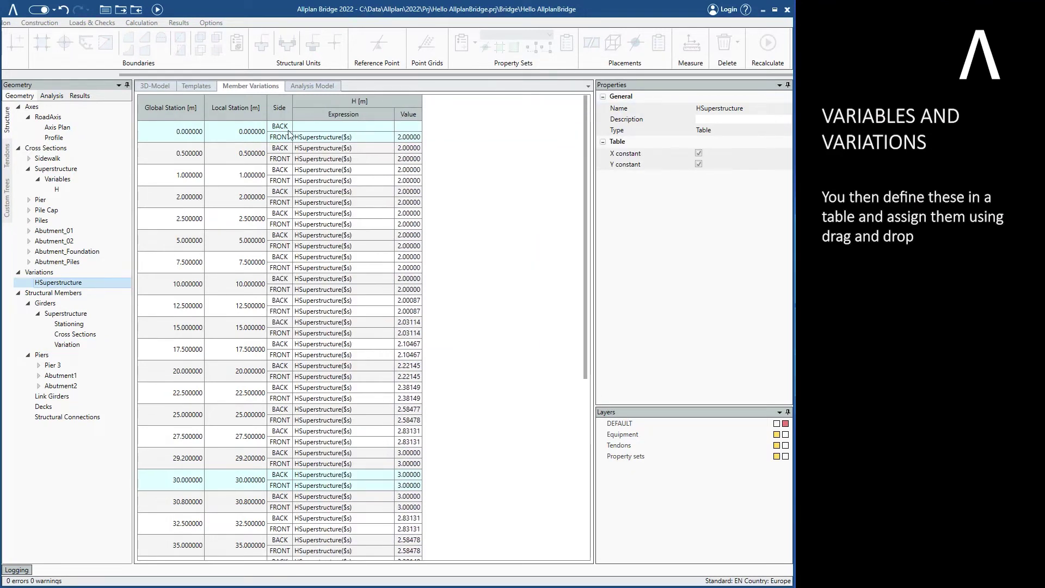
click(158, 9)
middle_drag(365, 350, 355, 341)
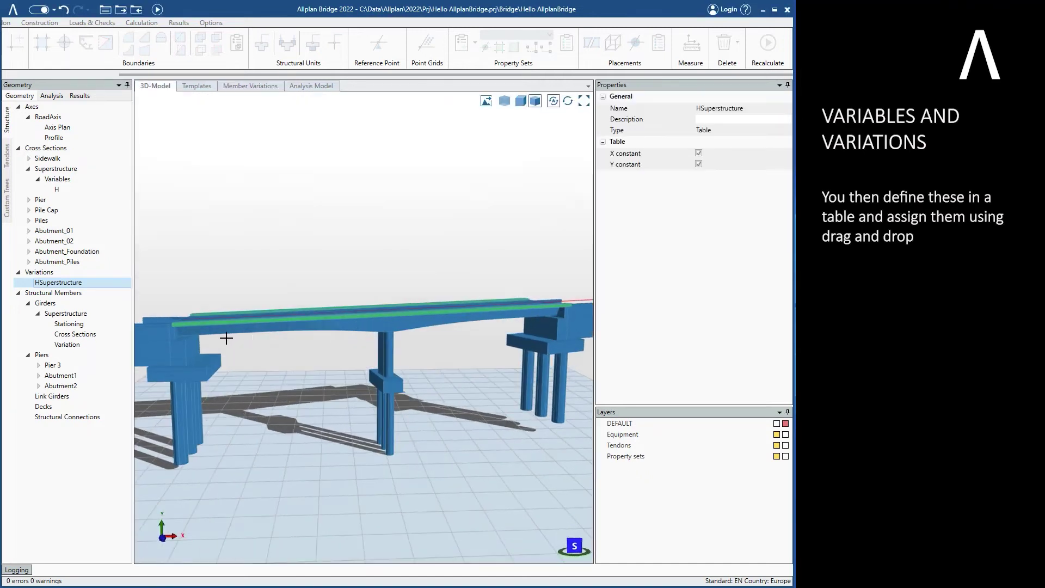
click(483, 338)
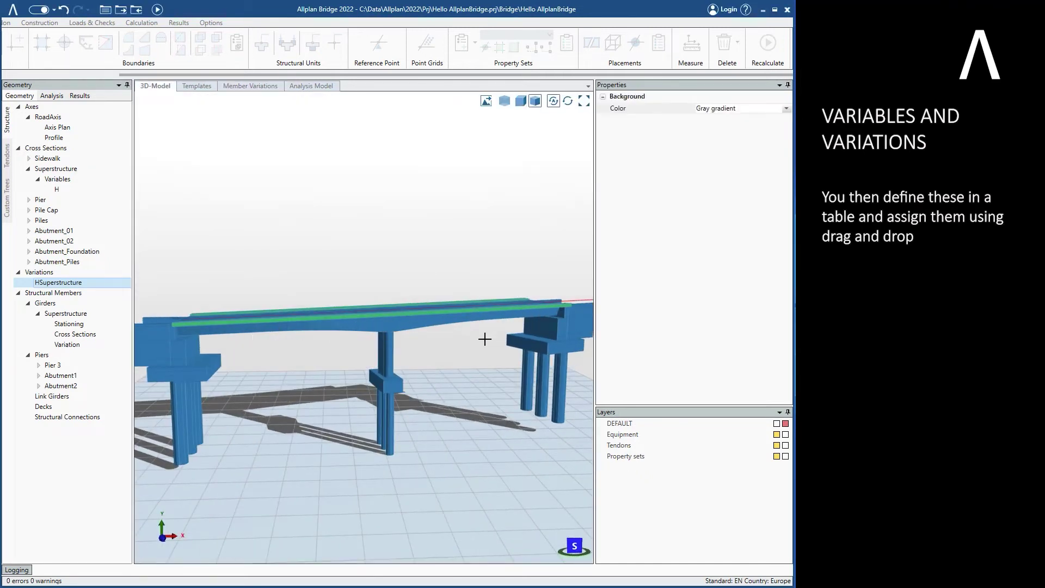
Add variable W to the Pier section and link lines L3 and L4's 1.5 distance to it
click(29, 200)
click(70, 209)
key(Insert)
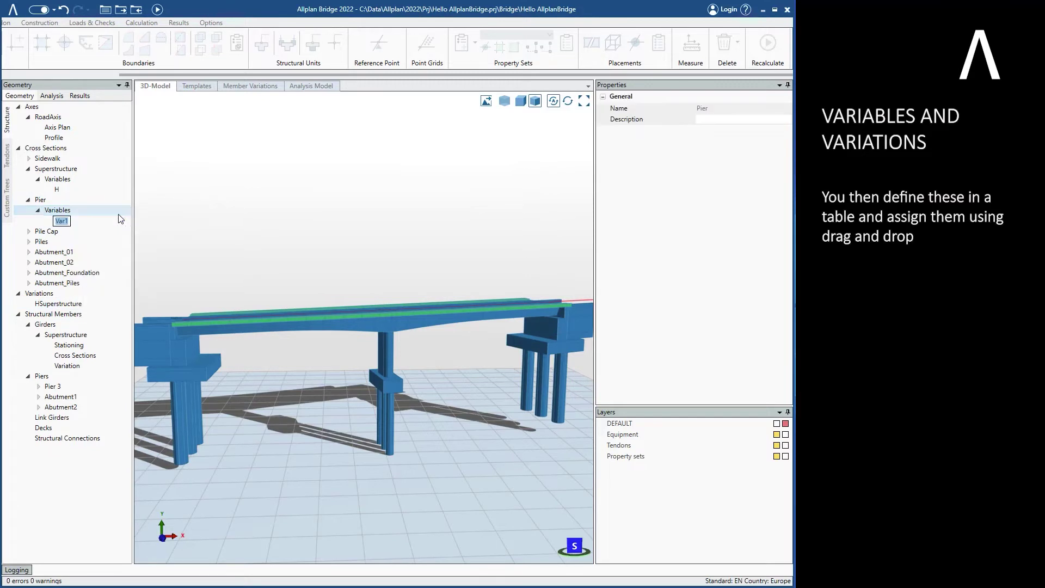
key(Return)
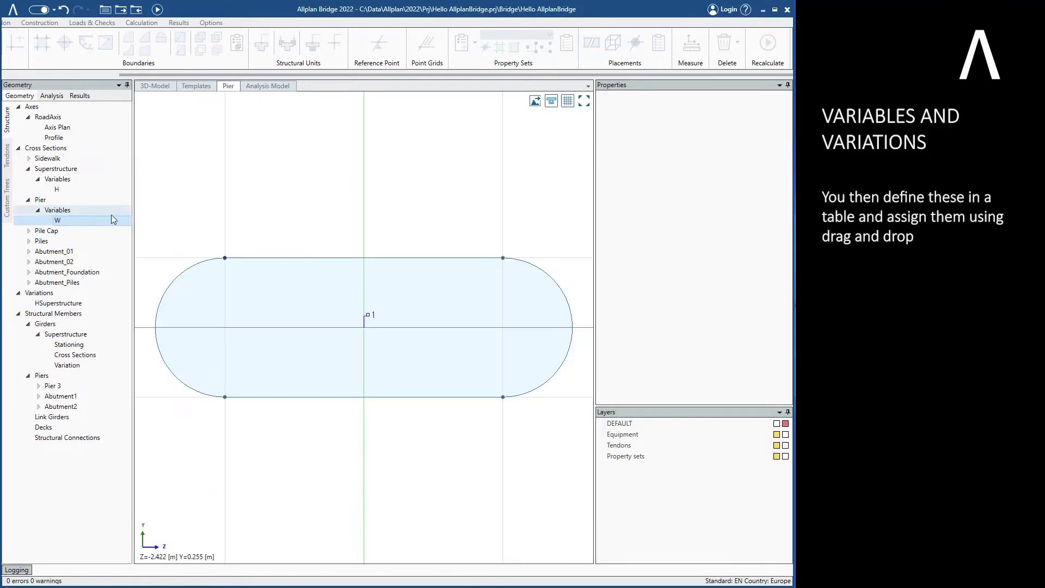
click(225, 211)
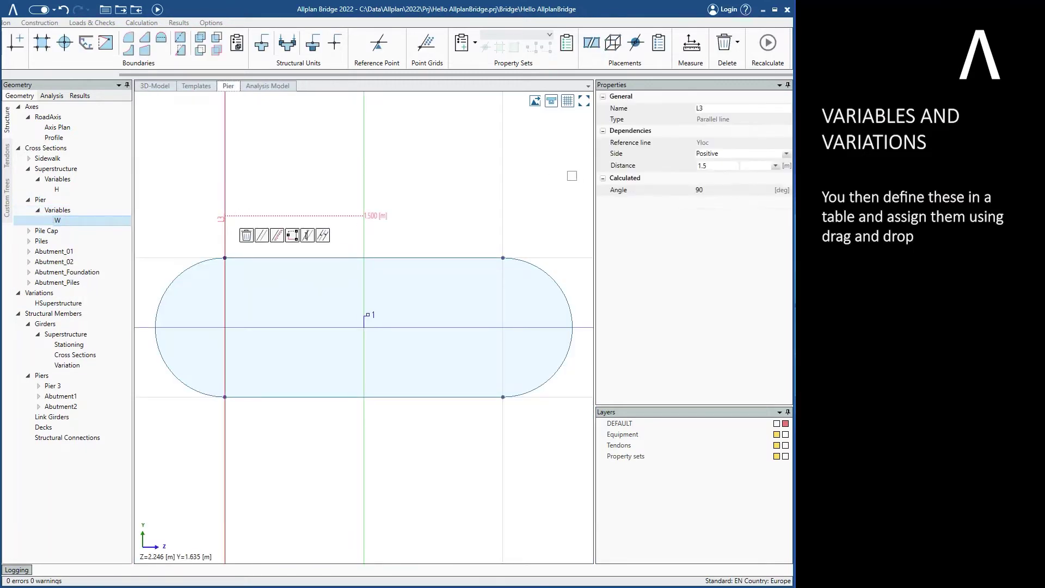
click(757, 166)
click(747, 188)
text(1.5)
key(Tab)
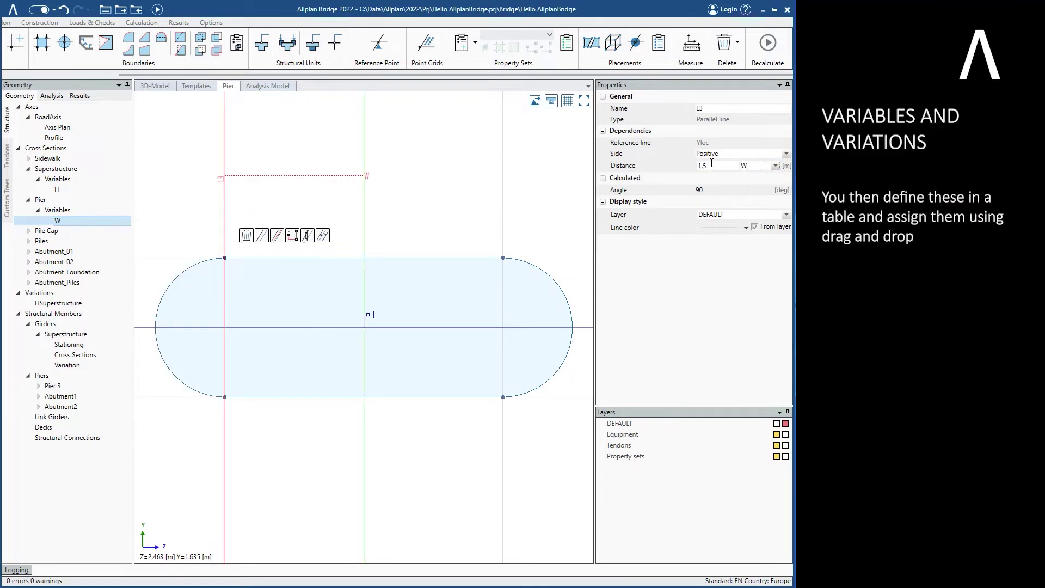
click(501, 190)
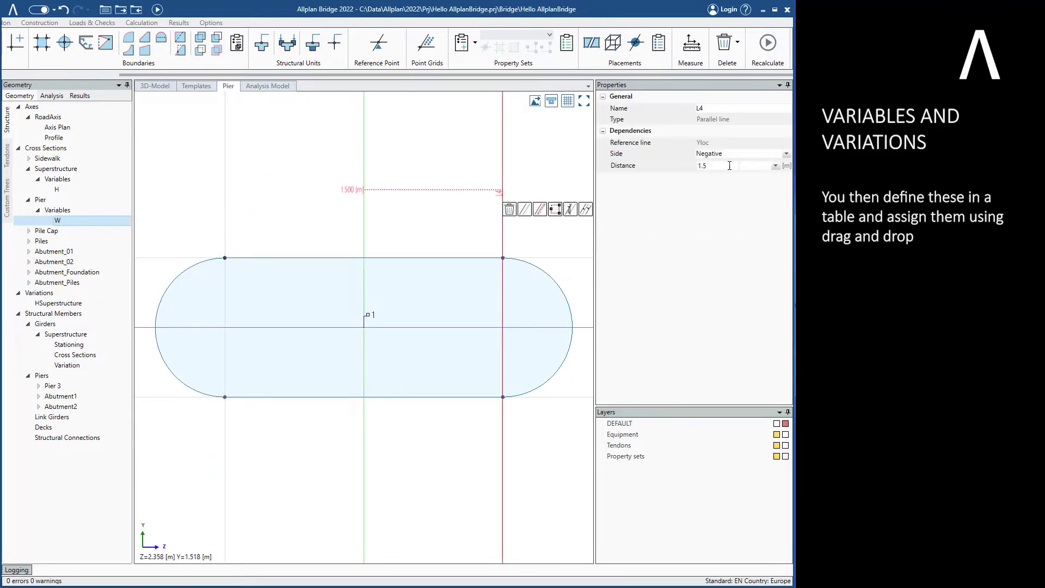
click(756, 165)
click(472, 215)
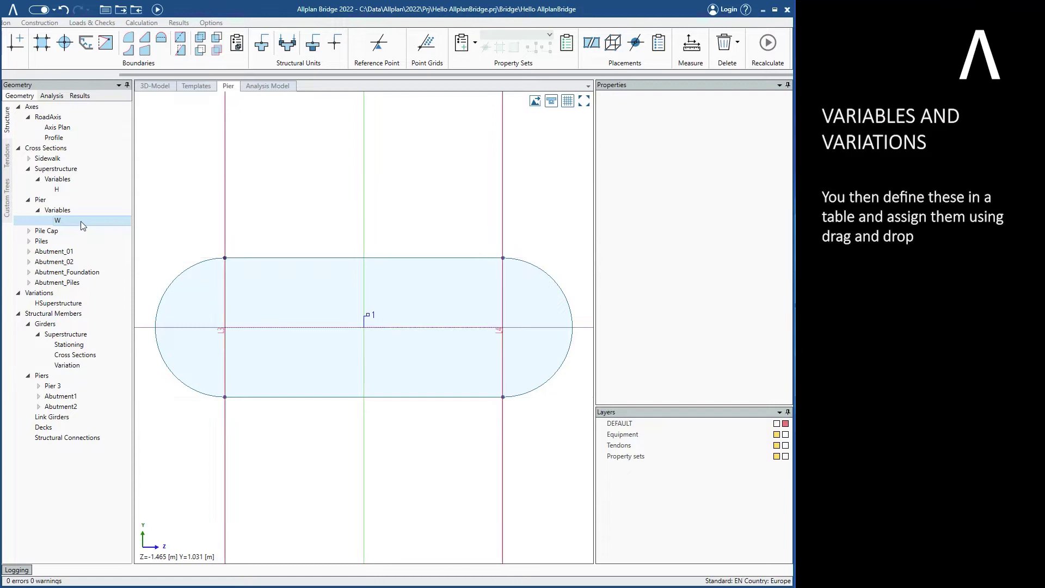
click(79, 223)
Create variation table PierW with X values -15 and 0
right_click(87, 294)
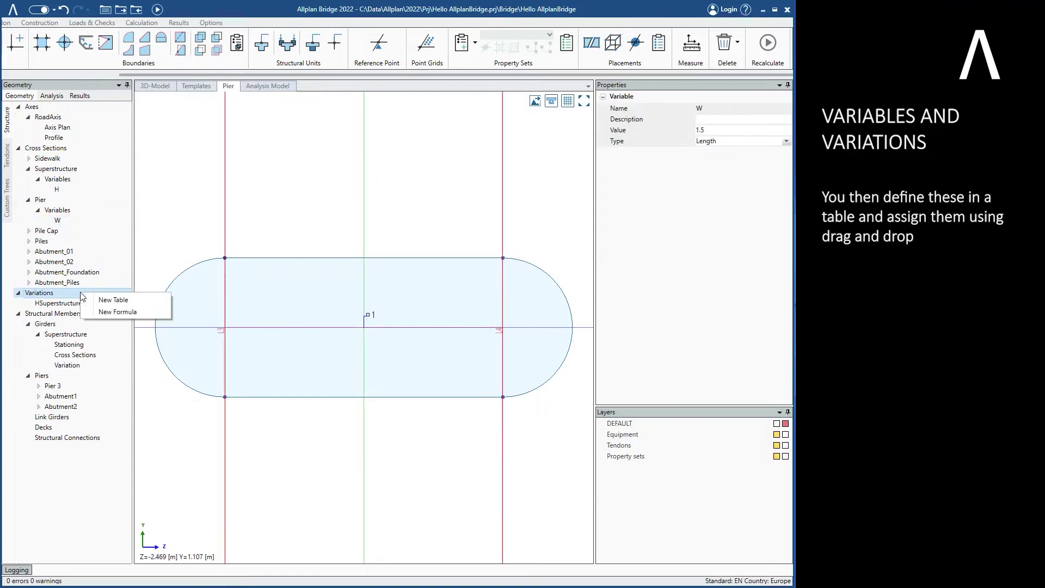
click(106, 300)
text(PierW)
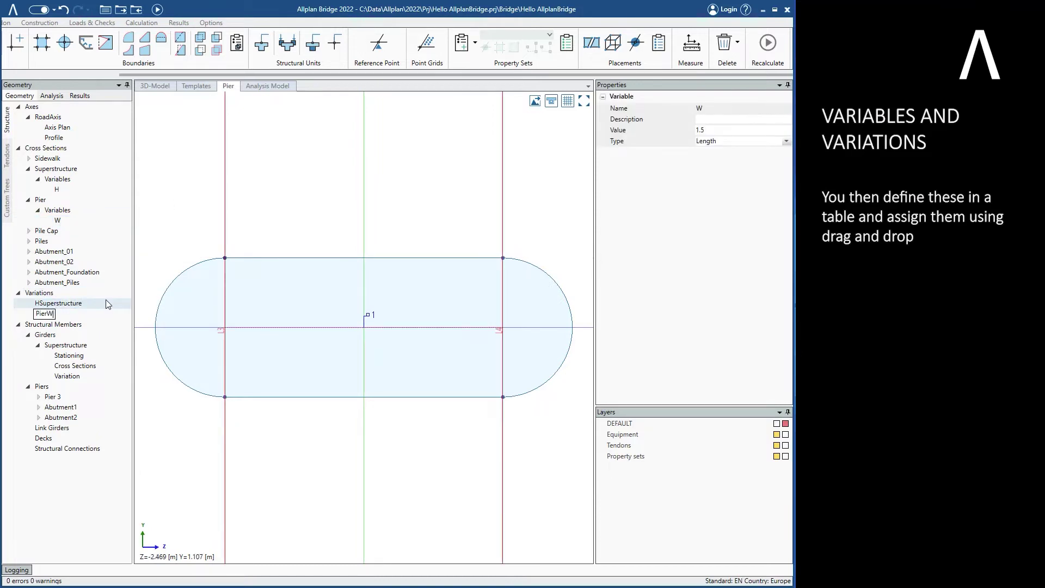
key(Return)
click(197, 353)
text(-15)
key(Return)
text(0)
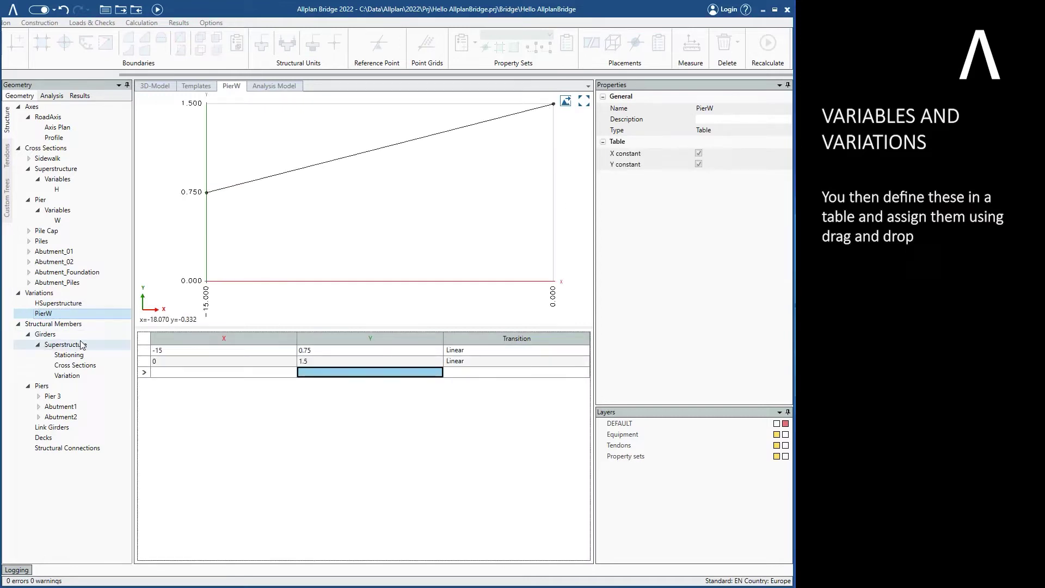
Assign PierW to Pier 3's W expression column and check the tapered pier in 3D
click(77, 335)
click(157, 9)
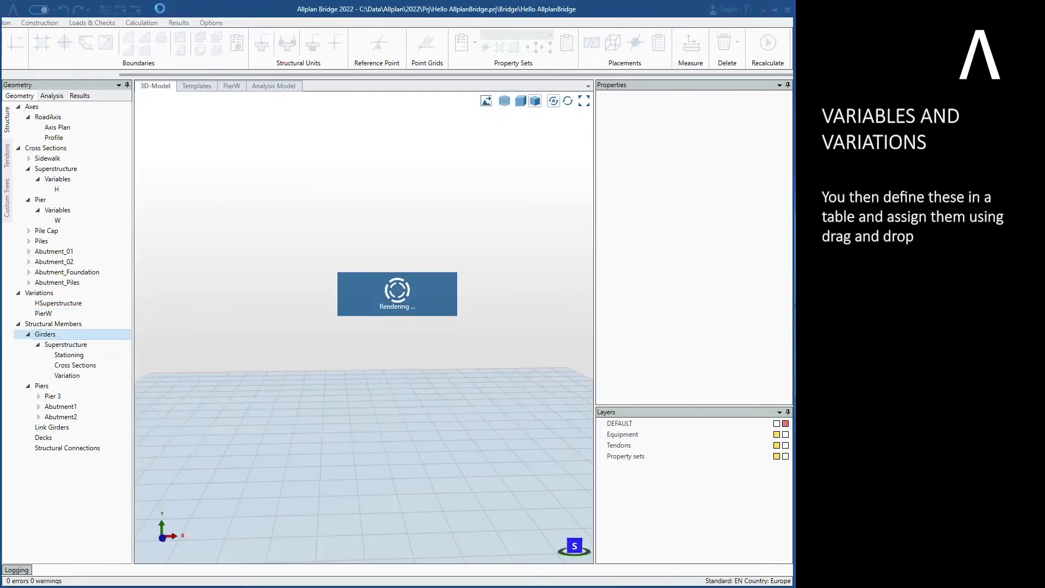
click(69, 428)
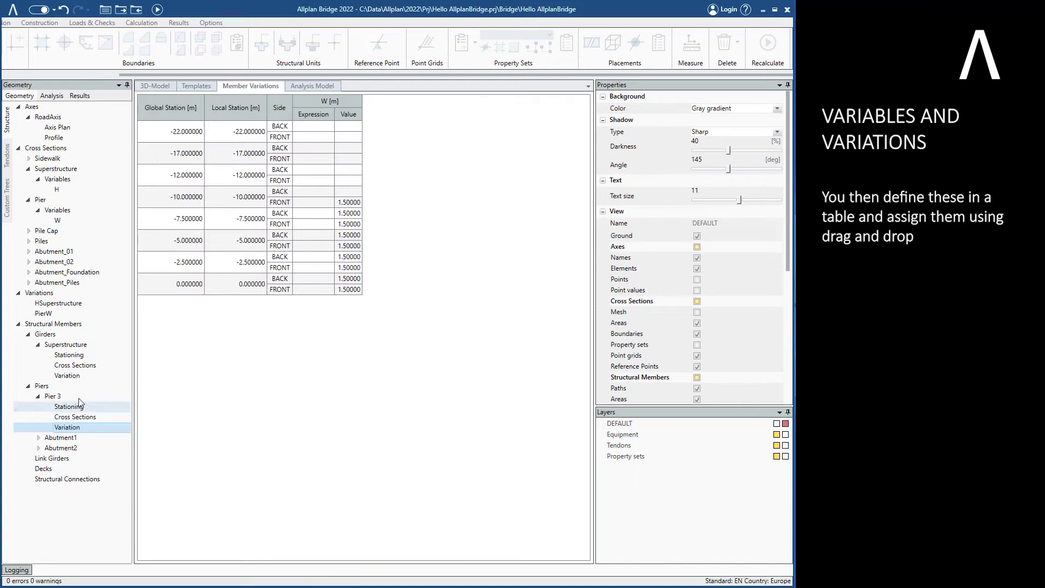
drag(73, 314, 325, 123)
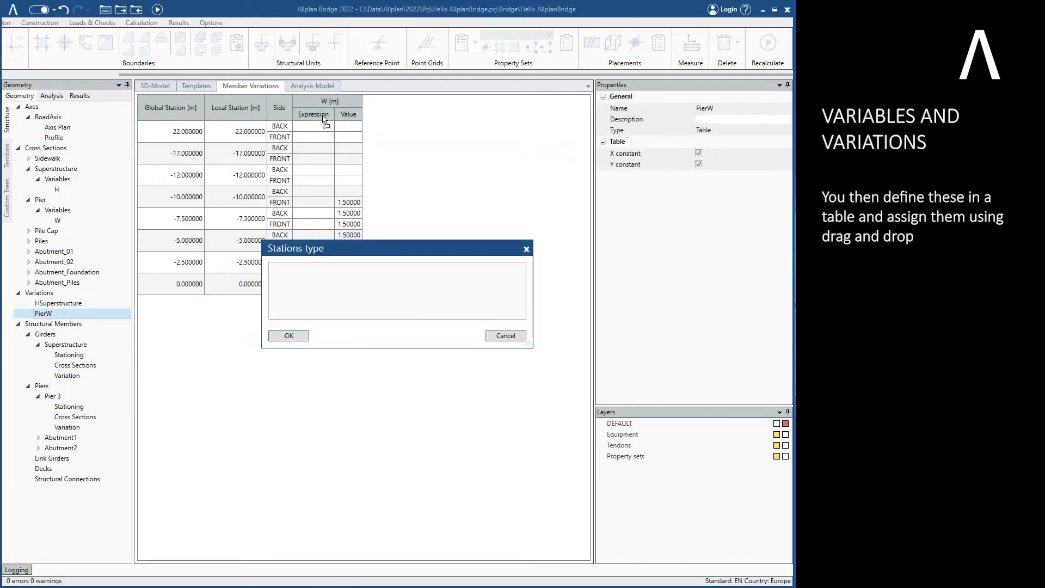
click(289, 336)
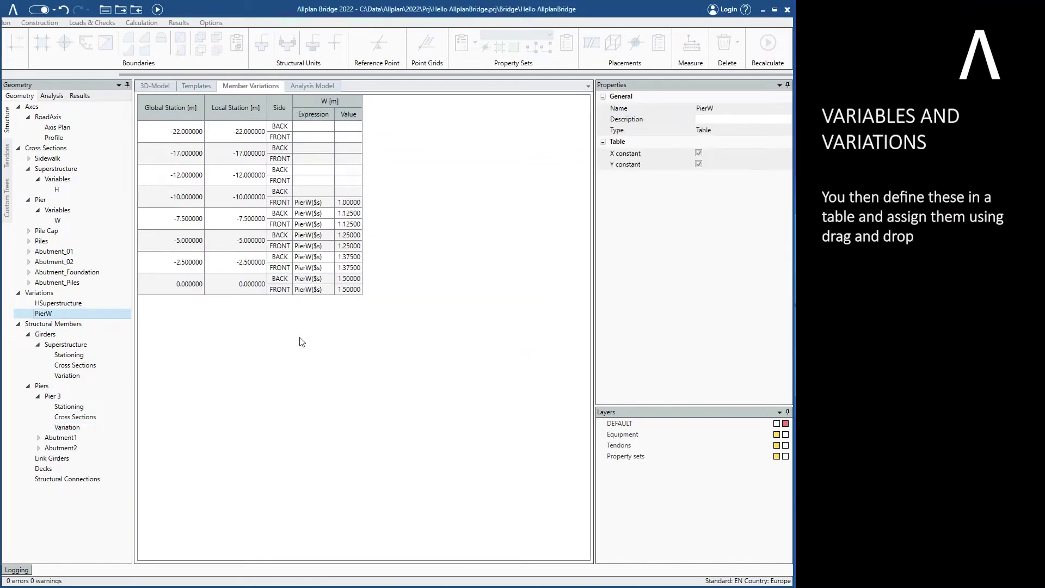
click(155, 85)
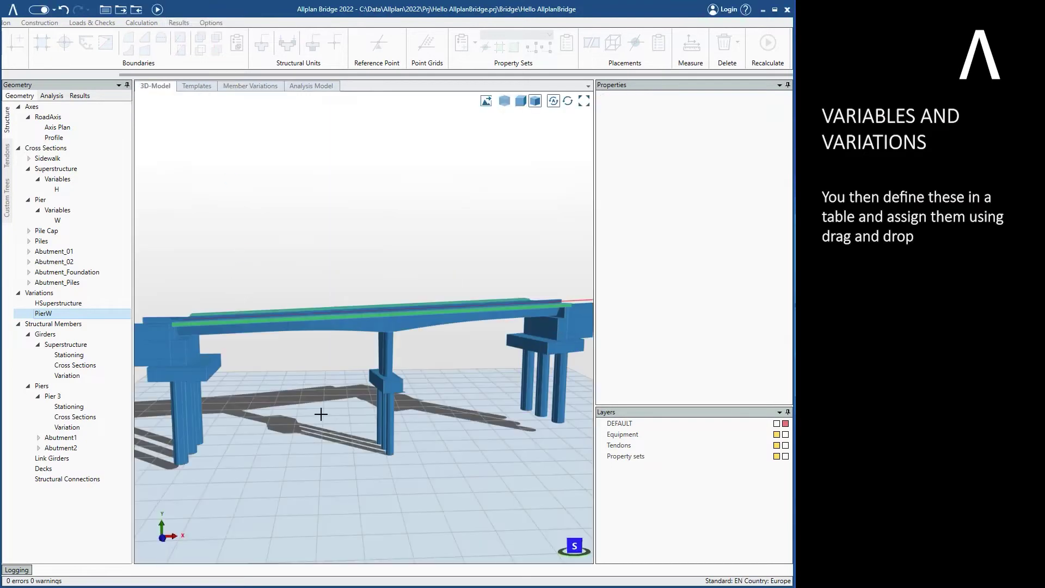
scroll(384, 377, up, 5)
mouse_move(384, 376)
middle_down()
mouse_move(458, 374)
mouse_move(310, 376)
middle_up()
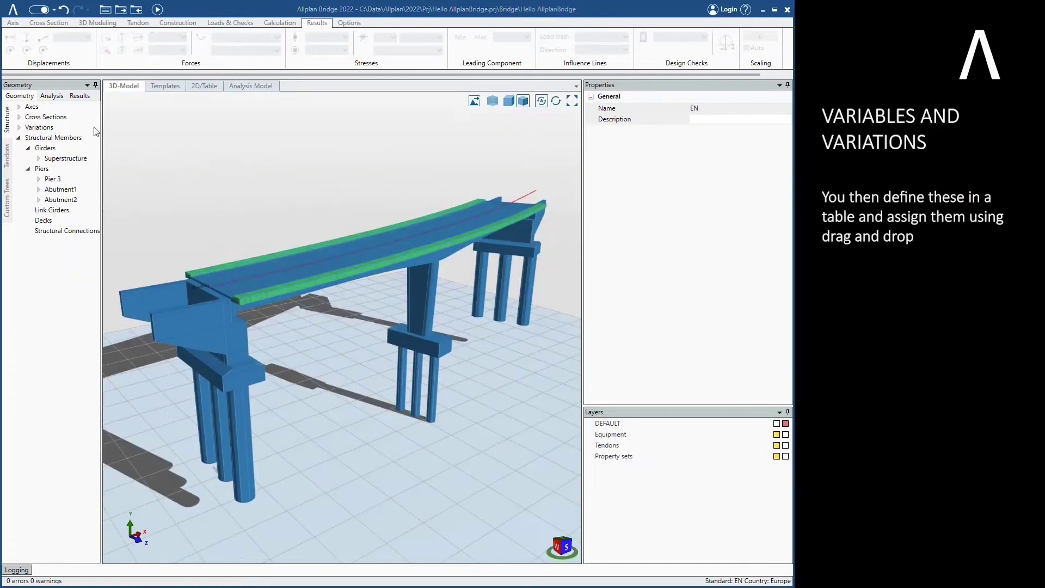
click(54, 97)
right_click(32, 109)
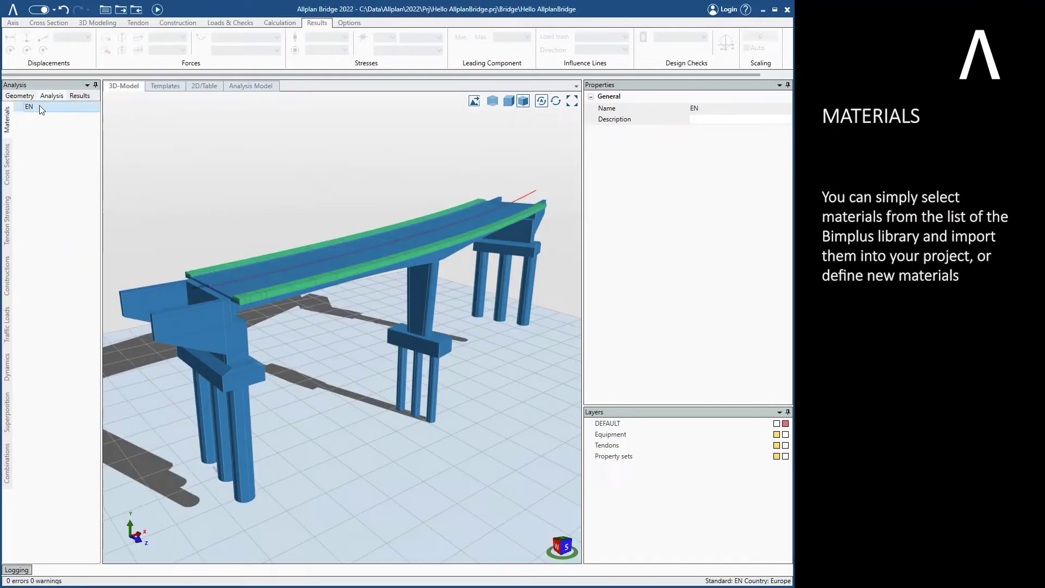
Pick Y1860S7-15,2 prestressing strand from the Bimplus EN materials for import
right_click(40, 107)
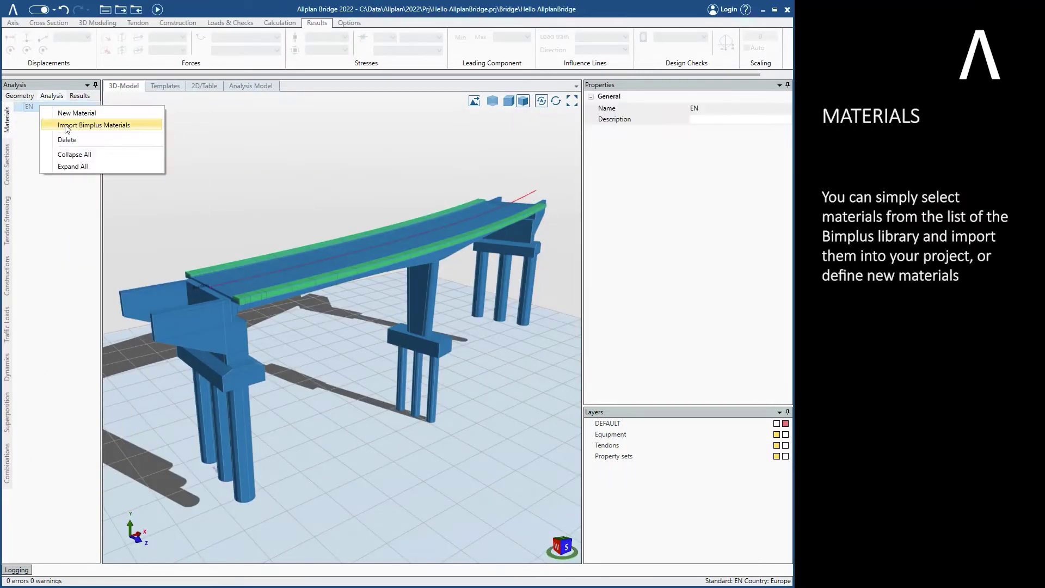
click(68, 129)
click(133, 378)
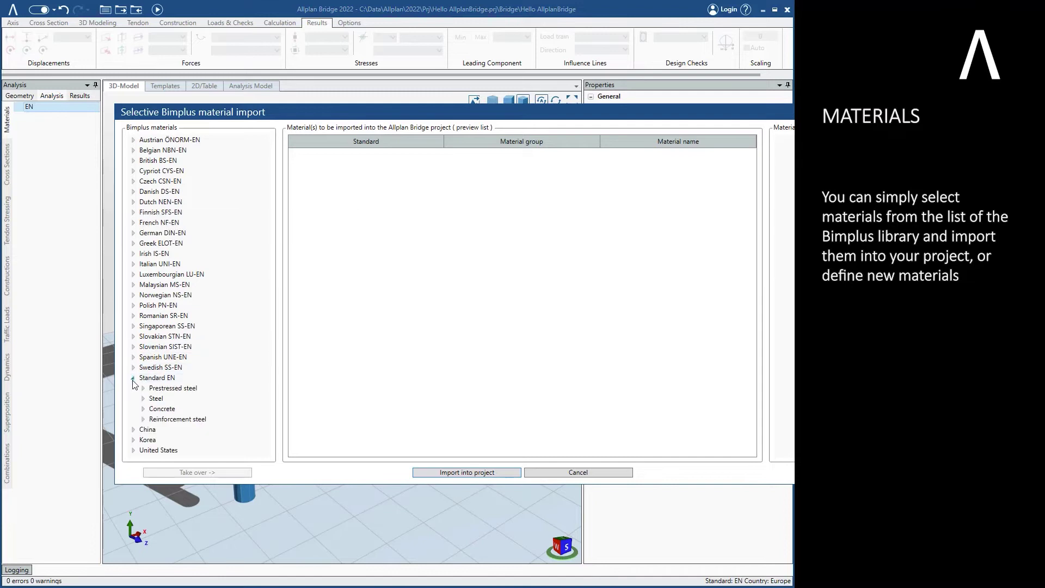
click(142, 388)
scroll(184, 389, down, 20)
click(184, 308)
click(197, 472)
drag(265, 340, 266, 454)
Add concrete grades C35/45 through C50/60 to the import list
click(142, 421)
scroll(243, 406, down, 4)
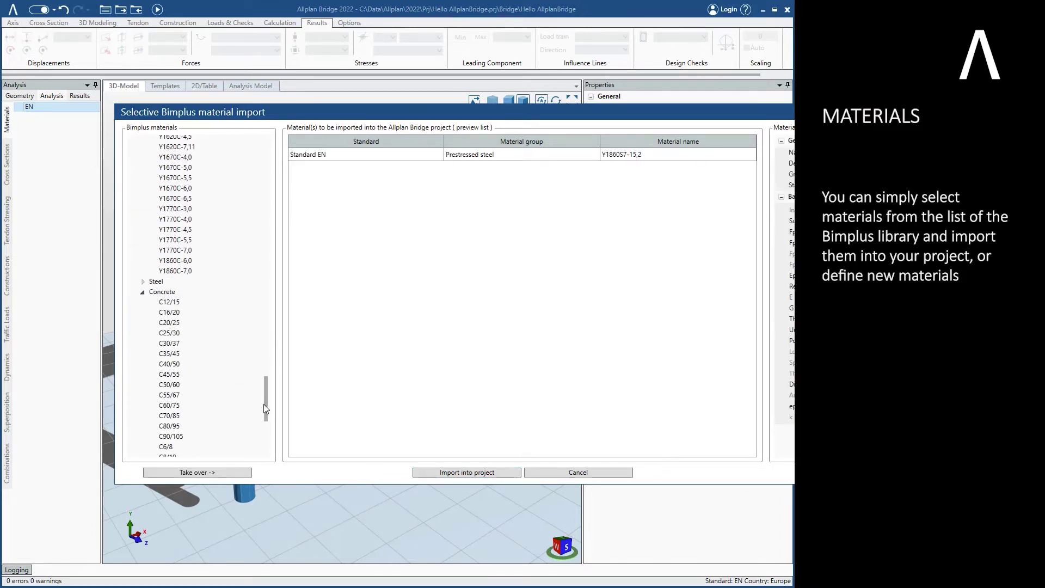
click(202, 354)
shift+click(201, 384)
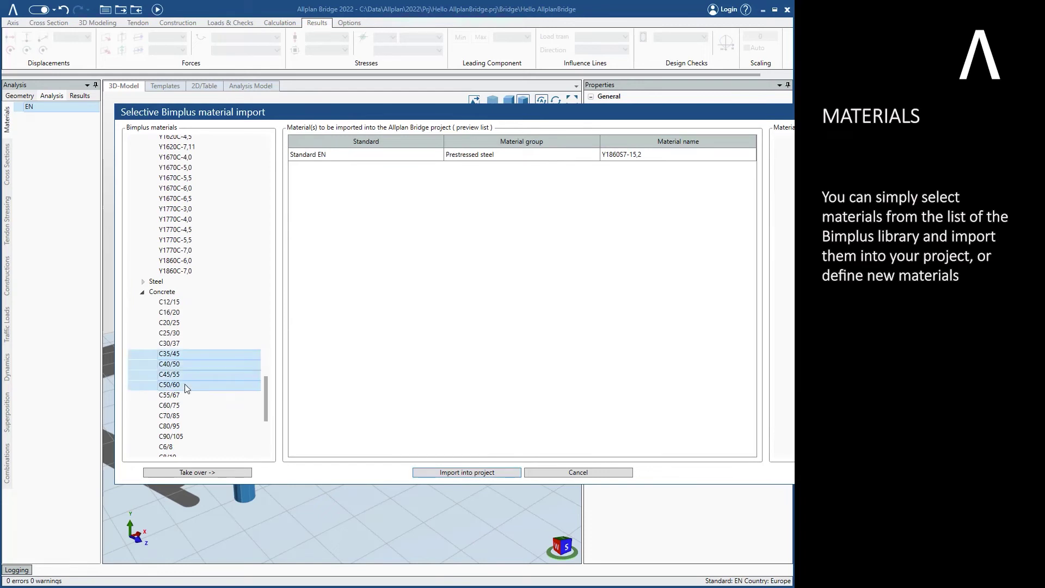
click(198, 473)
Add reinforcing steels B 500B, B 600B and B 550B, then import all chosen materials
scroll(256, 424, down, 8)
double_click(256, 422)
drag(266, 425, 265, 442)
click(225, 350)
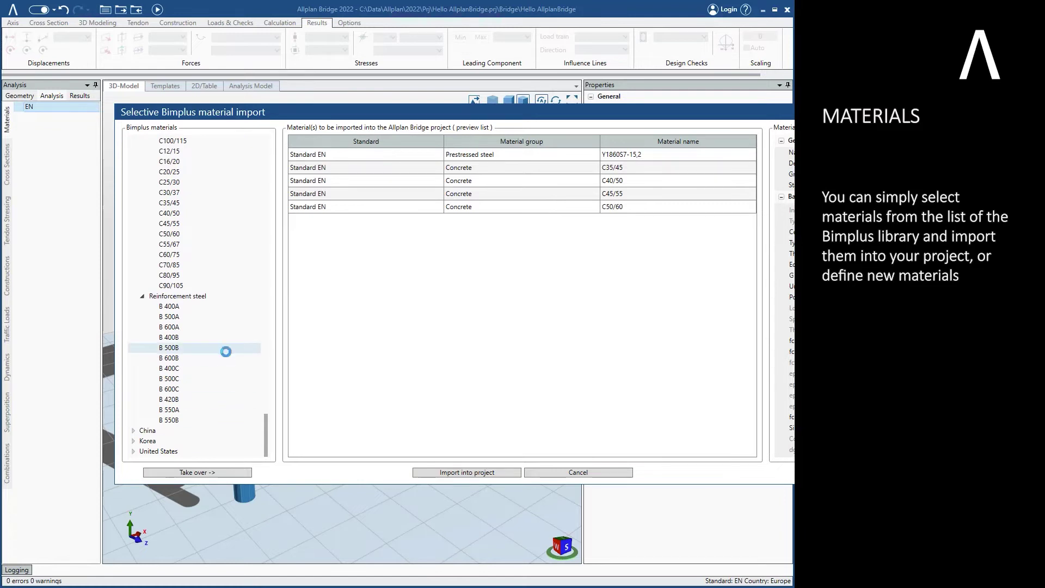
ctrl+click(199, 420)
drag(199, 420, 372, 276)
click(430, 472)
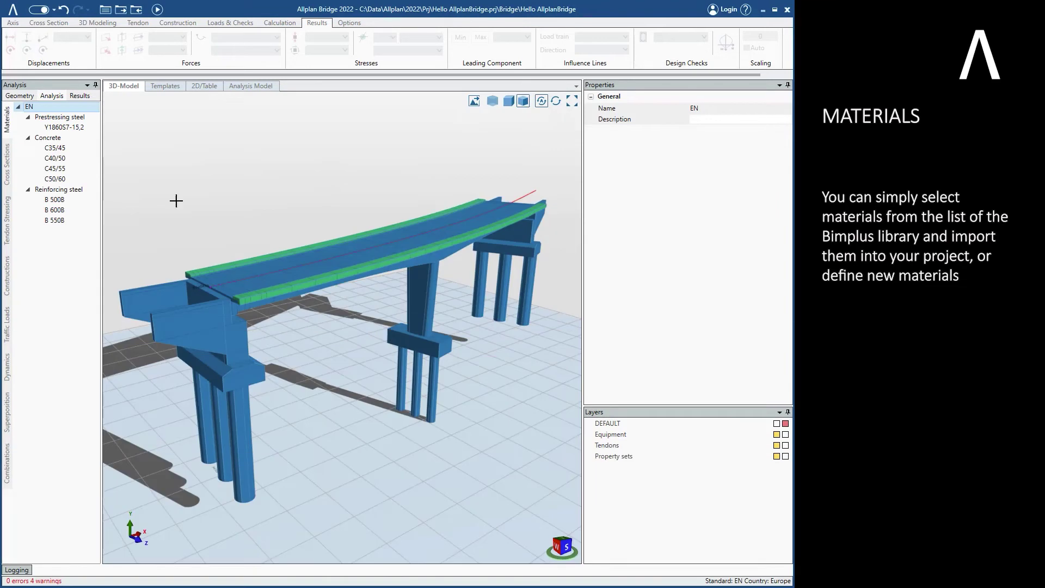
Create a new Concrete material keeping the default name Material 1
right_click(48, 137)
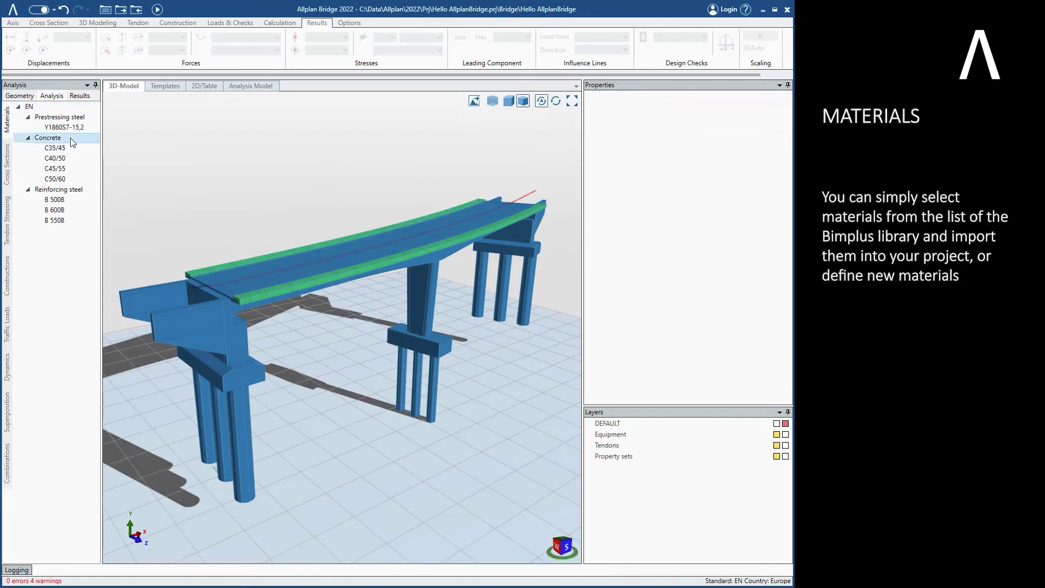
click(108, 145)
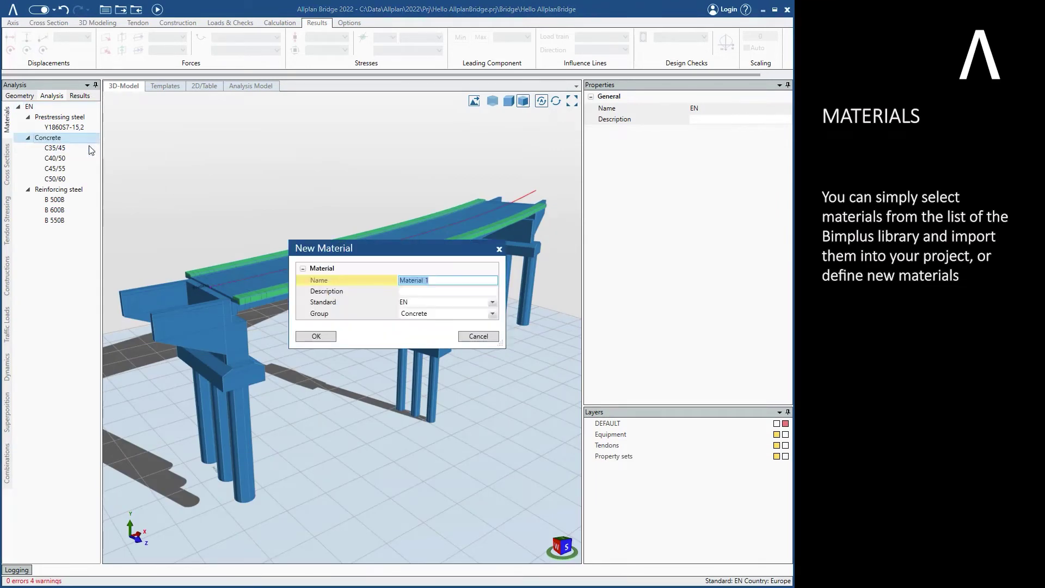
click(300, 336)
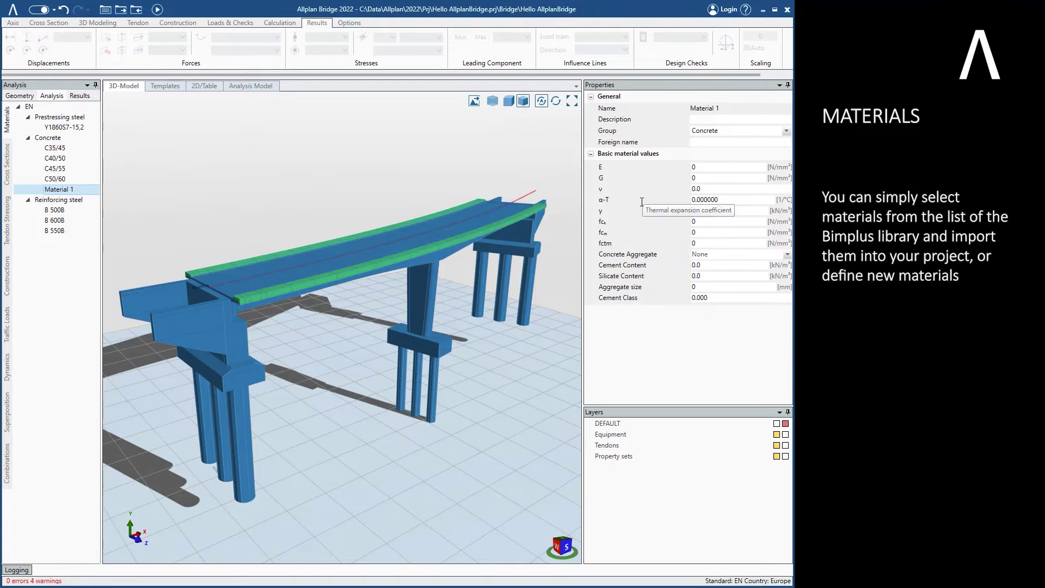
Add a user-defined material value to Material 1
right_click(95, 188)
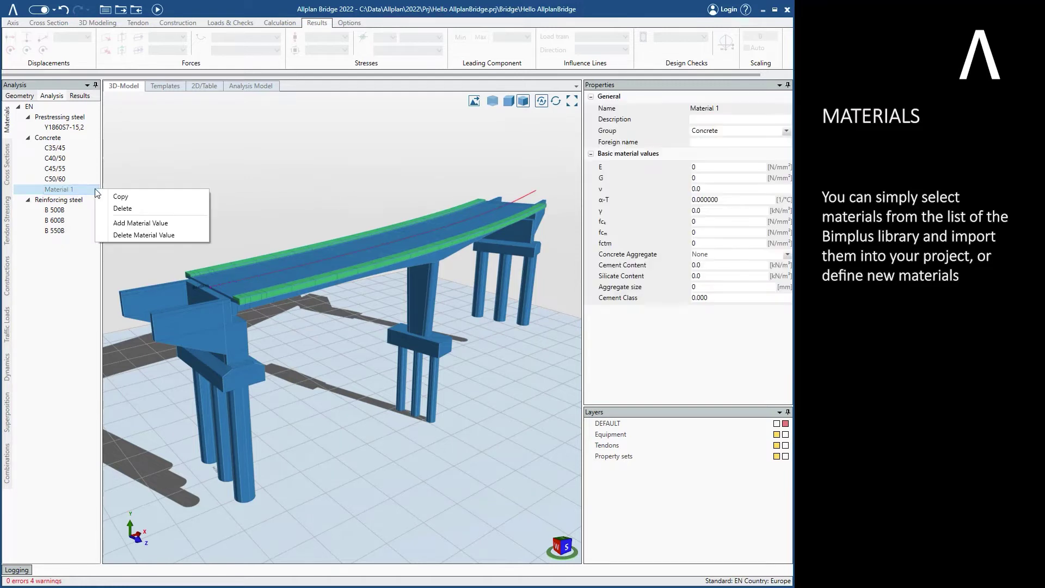
click(123, 223)
click(345, 268)
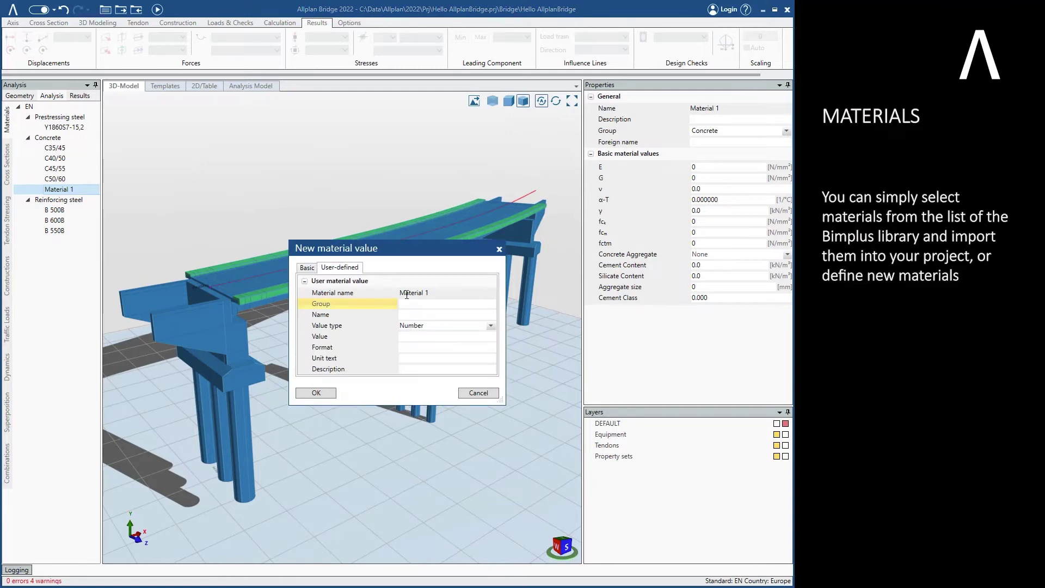
click(323, 393)
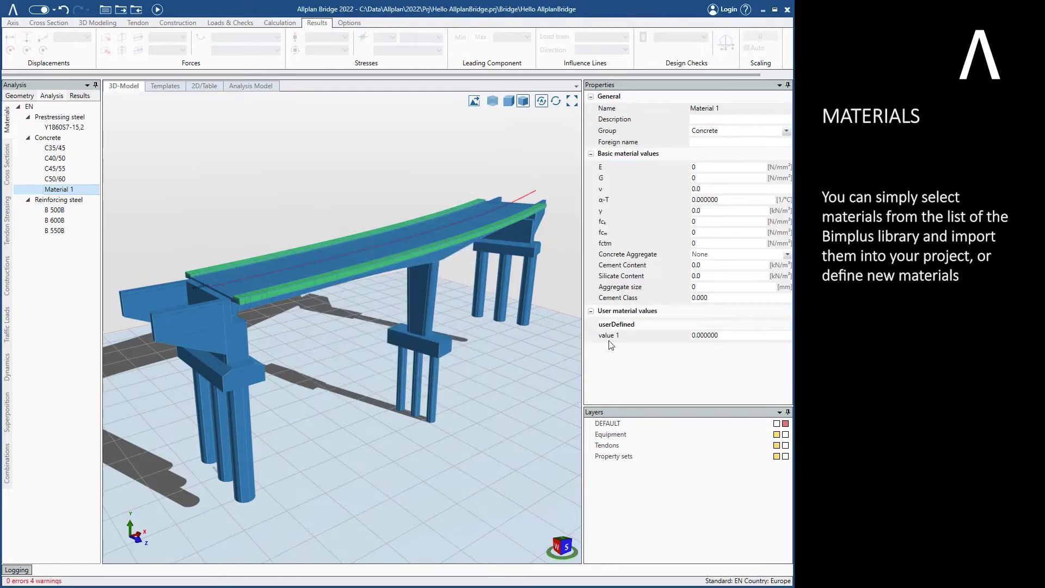
Delete that user-defined value and Material 1 itself, then show the Geometry structure tree
right_click(54, 191)
click(87, 238)
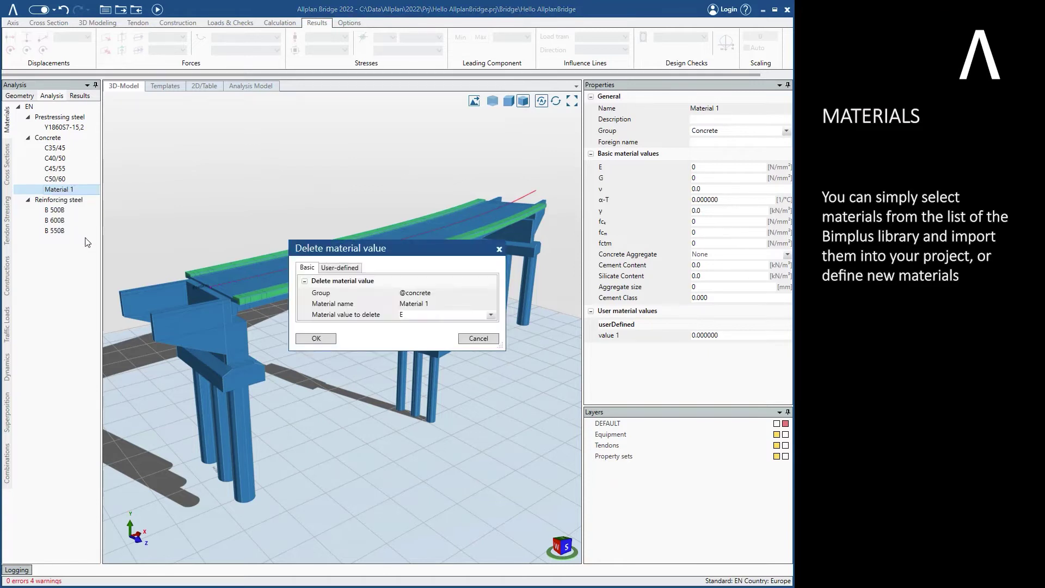
click(317, 338)
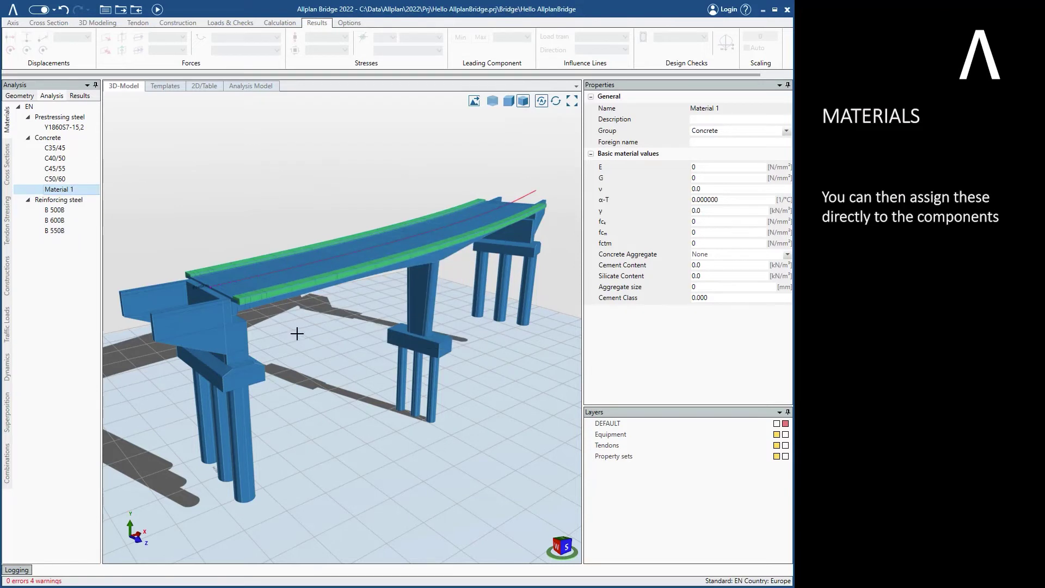
right_click(65, 194)
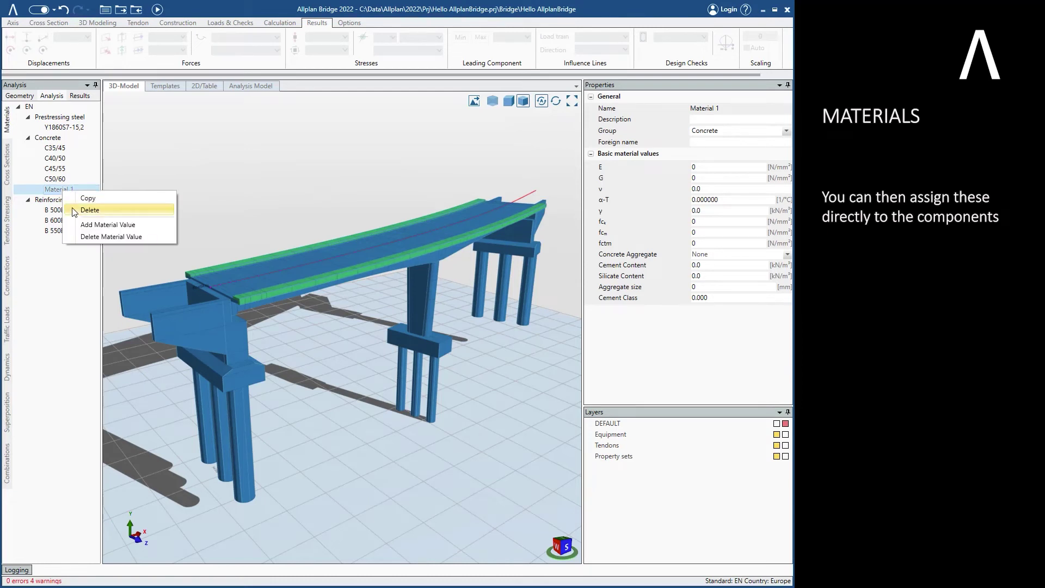
click(90, 210)
click(449, 343)
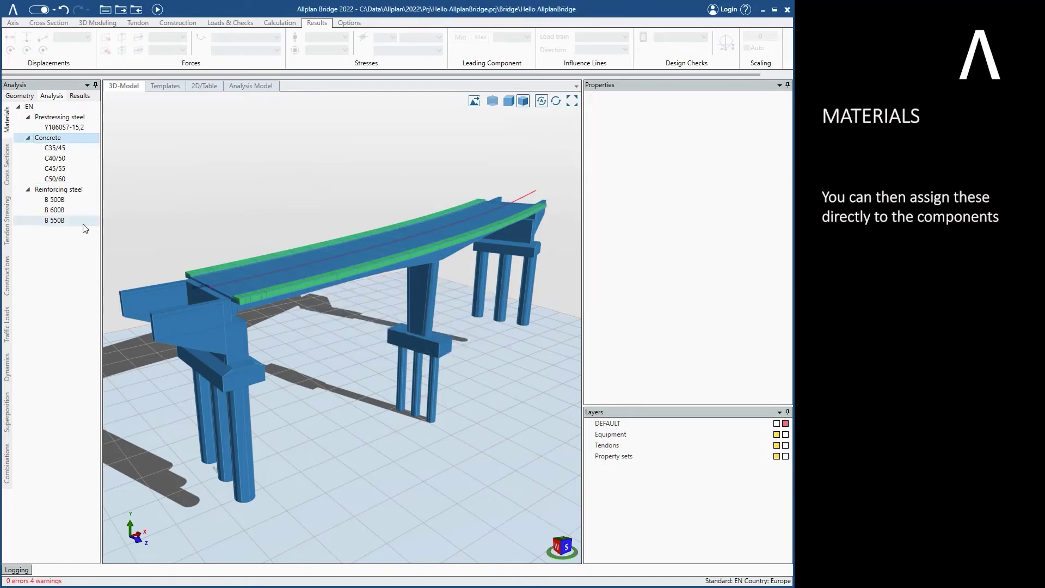
click(18, 96)
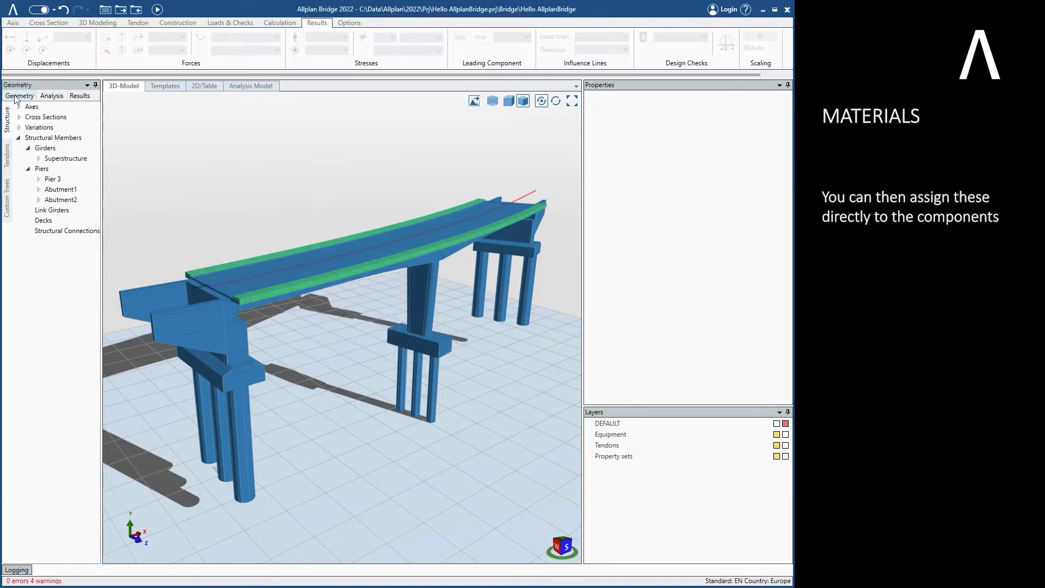
In the Superstructure material table, assign C40/50 to Structural Unit 1 and C35/45 to Unit 2
click(57, 159)
right_click(57, 159)
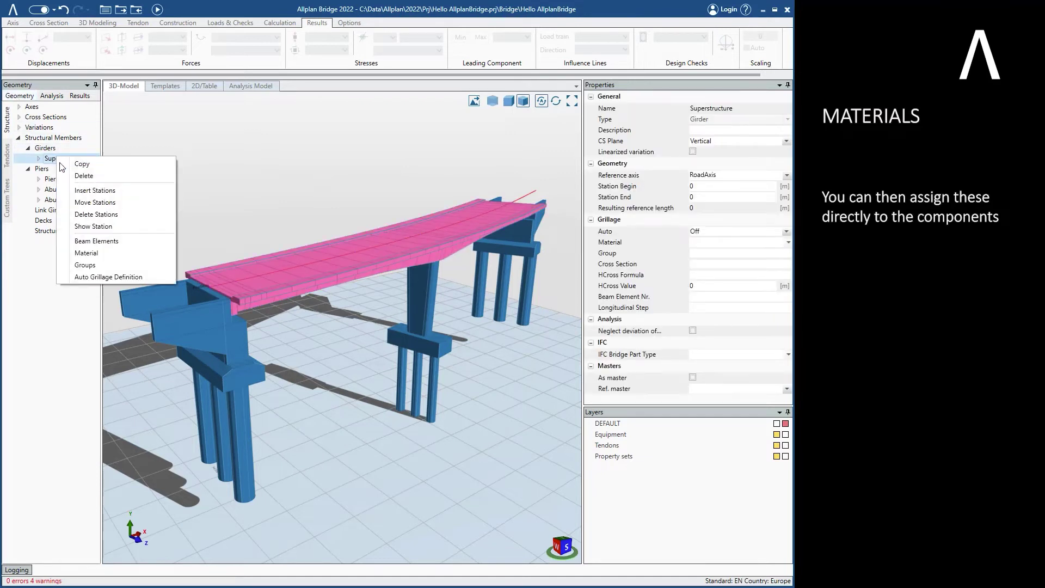
click(86, 253)
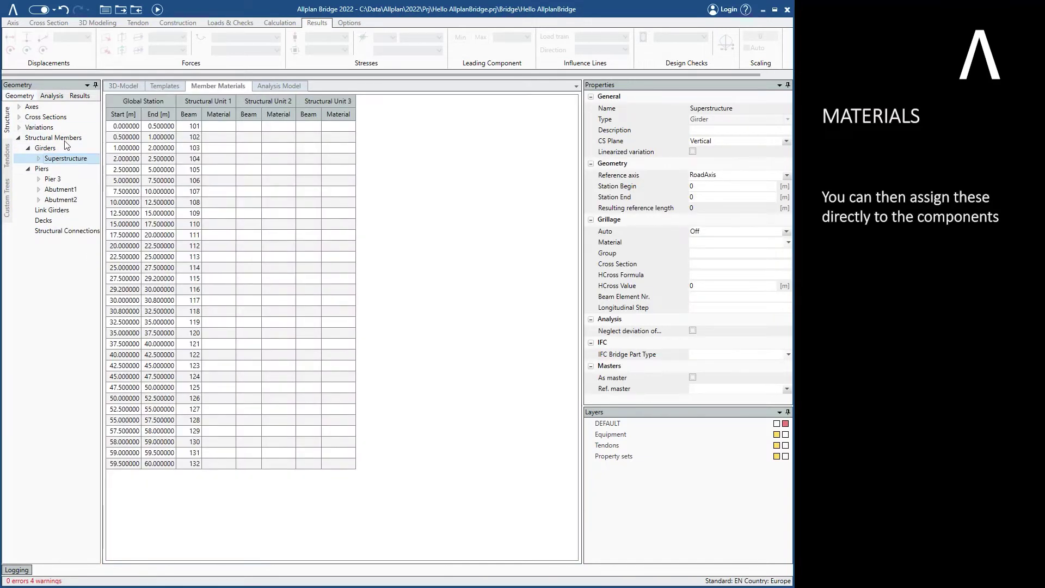
click(52, 96)
click(55, 158)
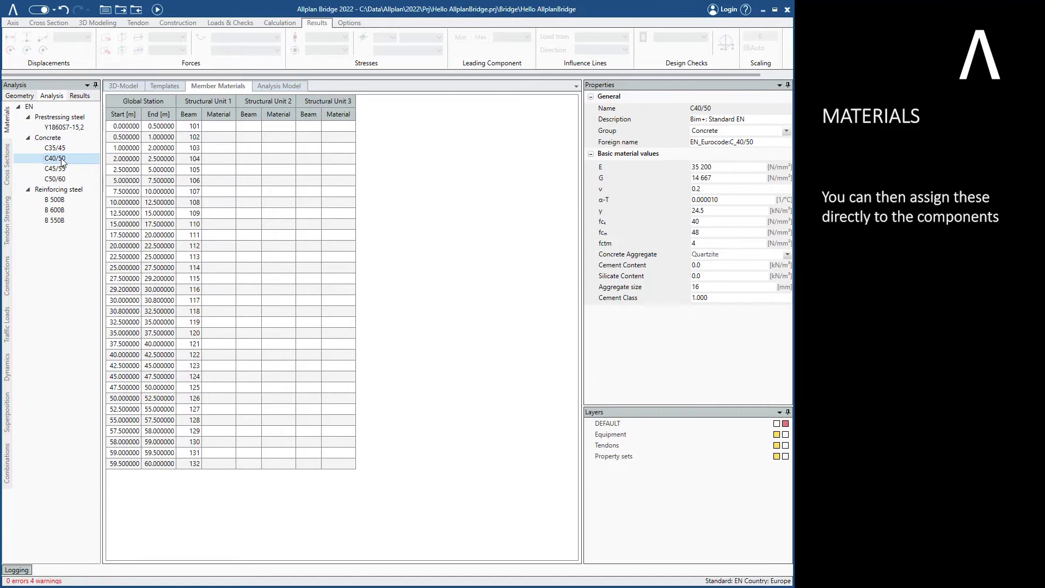
drag(215, 117, 215, 117)
drag(57, 147, 125, 153)
drag(289, 119, 342, 117)
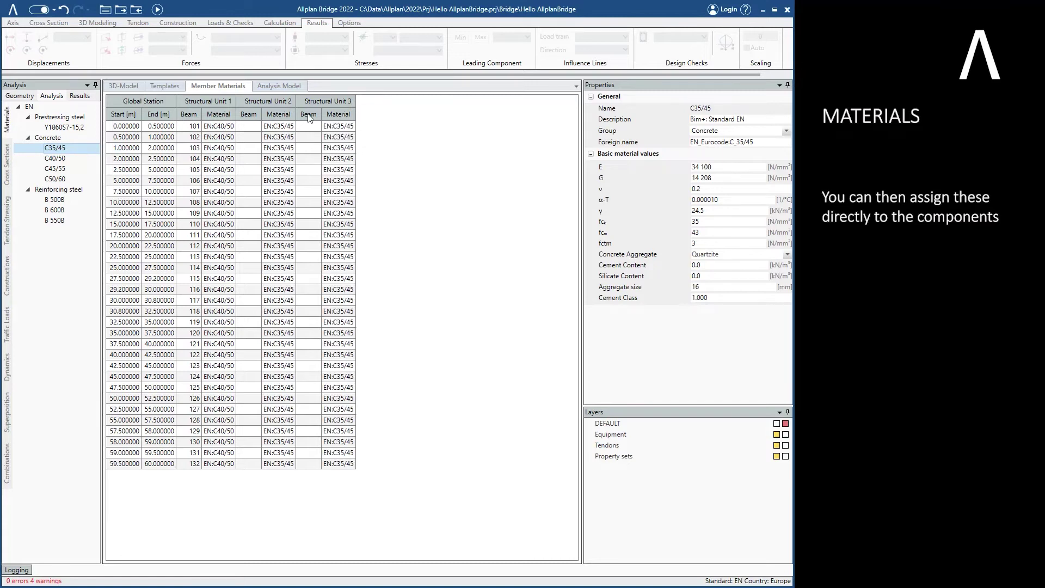
Recalculate the model and inspect it, briefly toggling transparent display
click(157, 10)
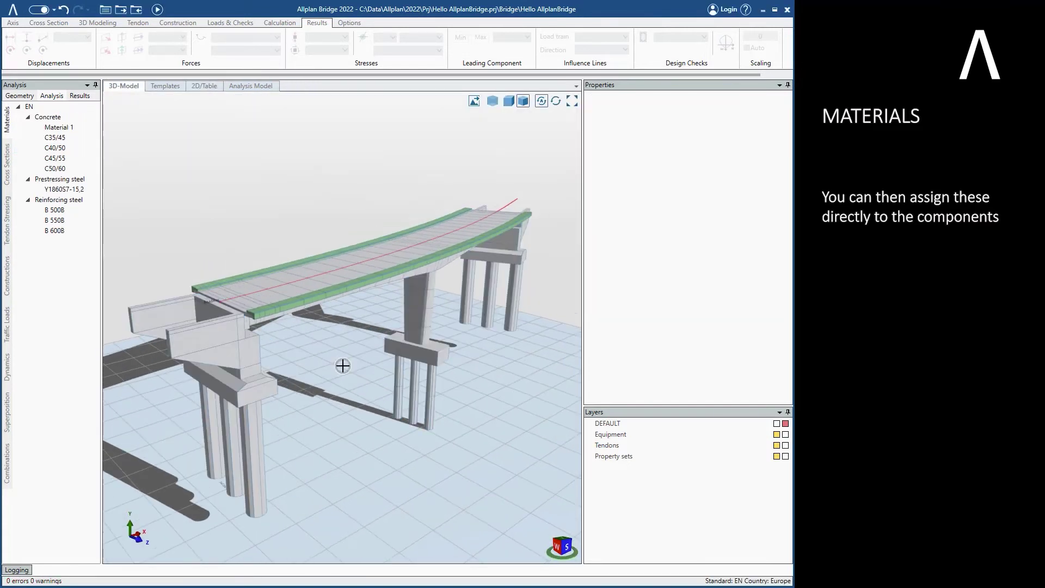
mouse_move(343, 365)
middle_down()
mouse_move(256, 366)
mouse_move(258, 352)
mouse_move(278, 378)
mouse_move(344, 370)
middle_up()
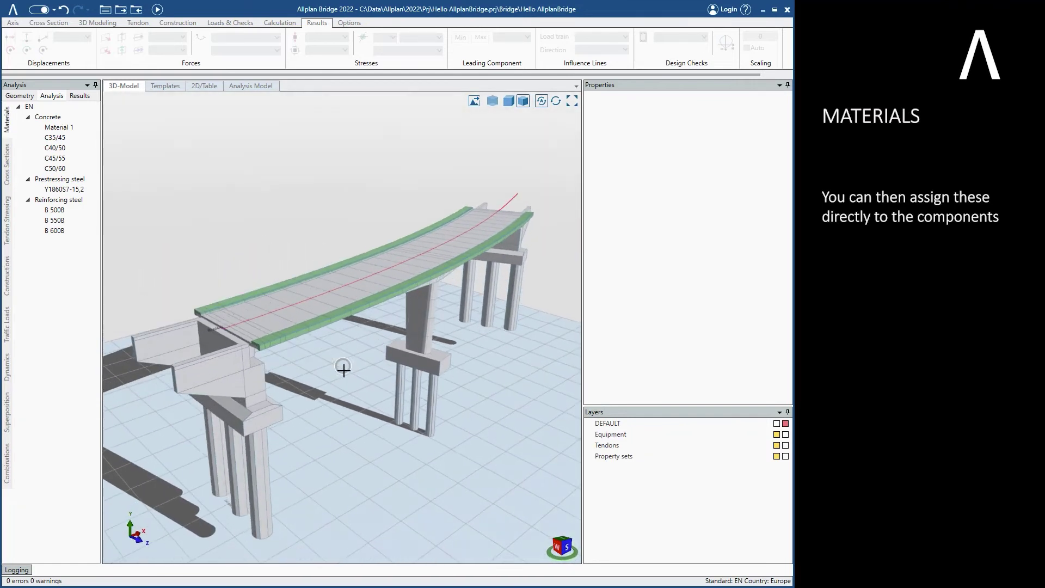
click(492, 101)
click(493, 101)
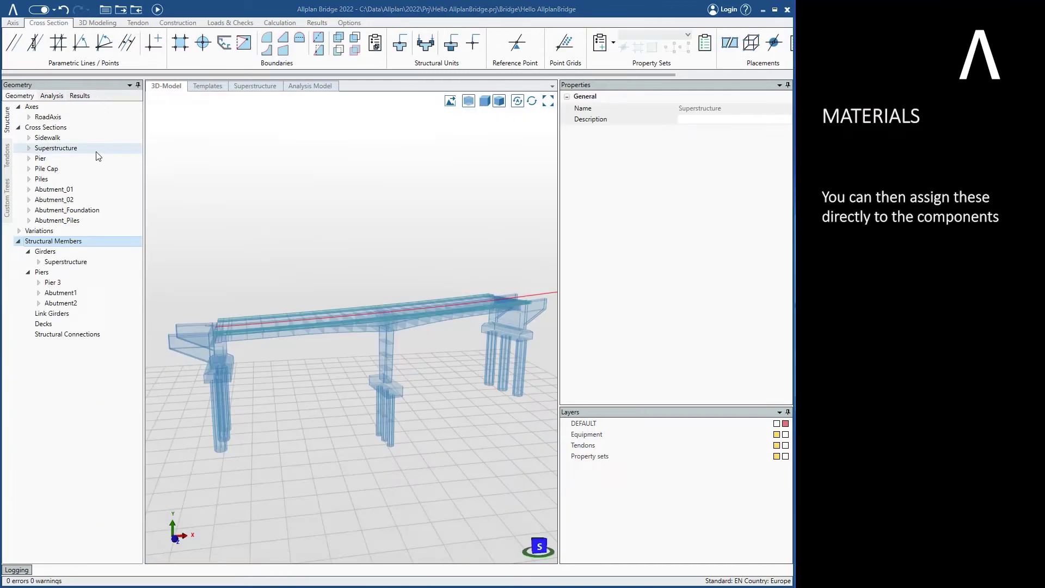
In the Superstructure cross-section, place a 13-point grid at the Pier point along the bottom slab
double_click(96, 149)
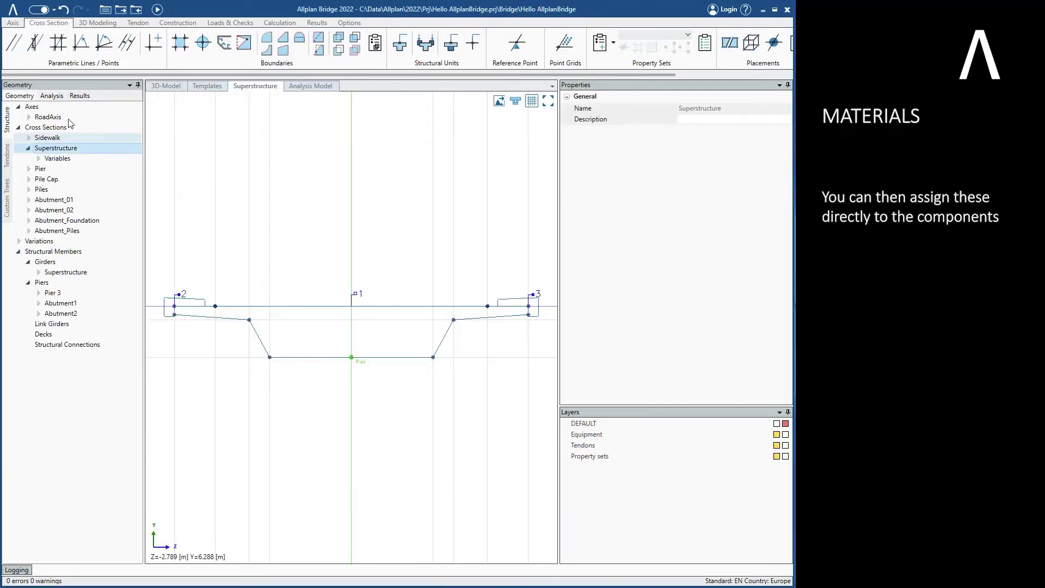
click(13, 43)
click(301, 306)
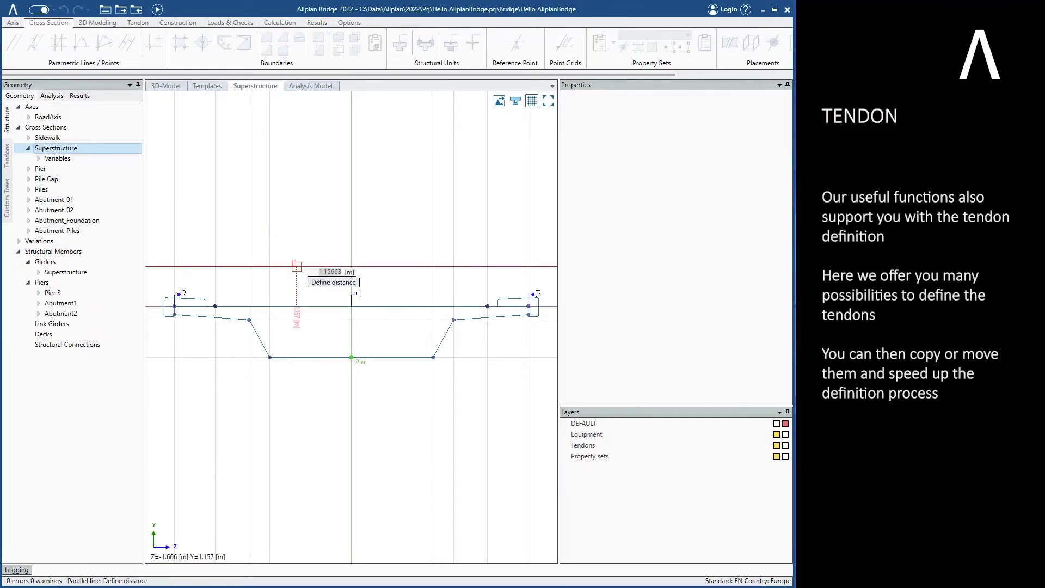
key(Escape)
key(Escape)
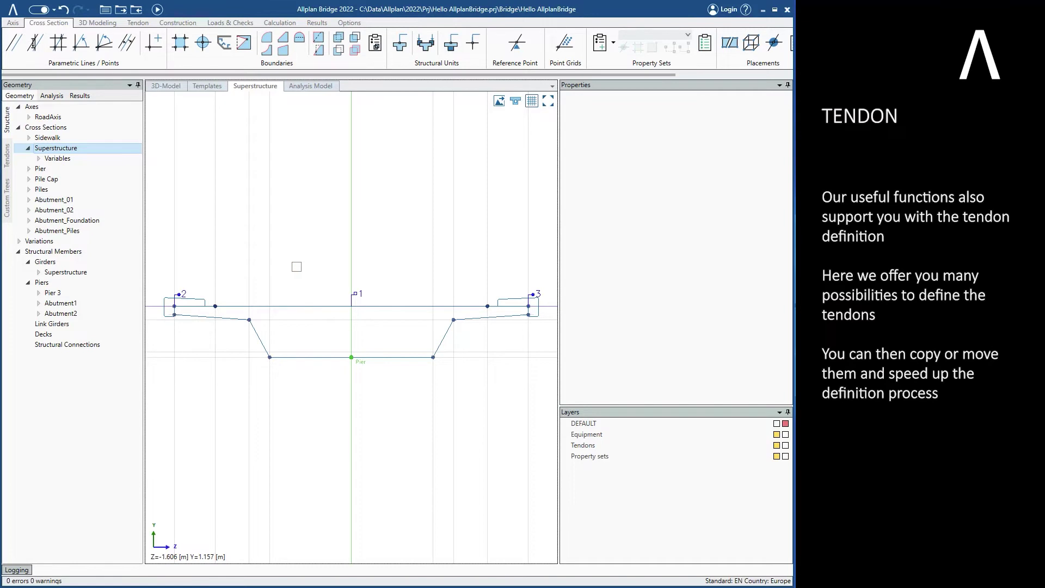
click(570, 51)
scroll(362, 355, up, 3)
click(343, 359)
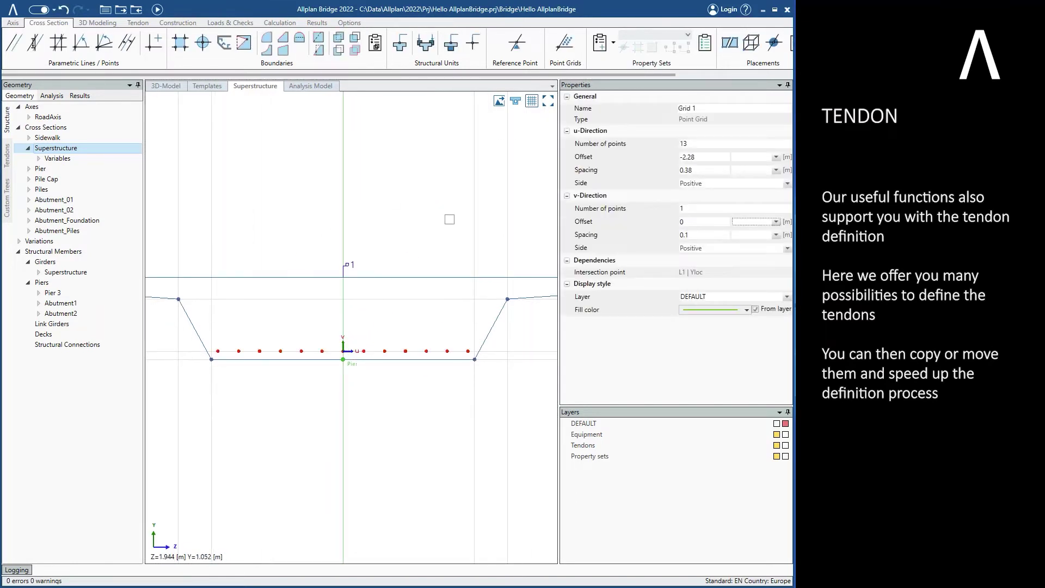
key(Escape)
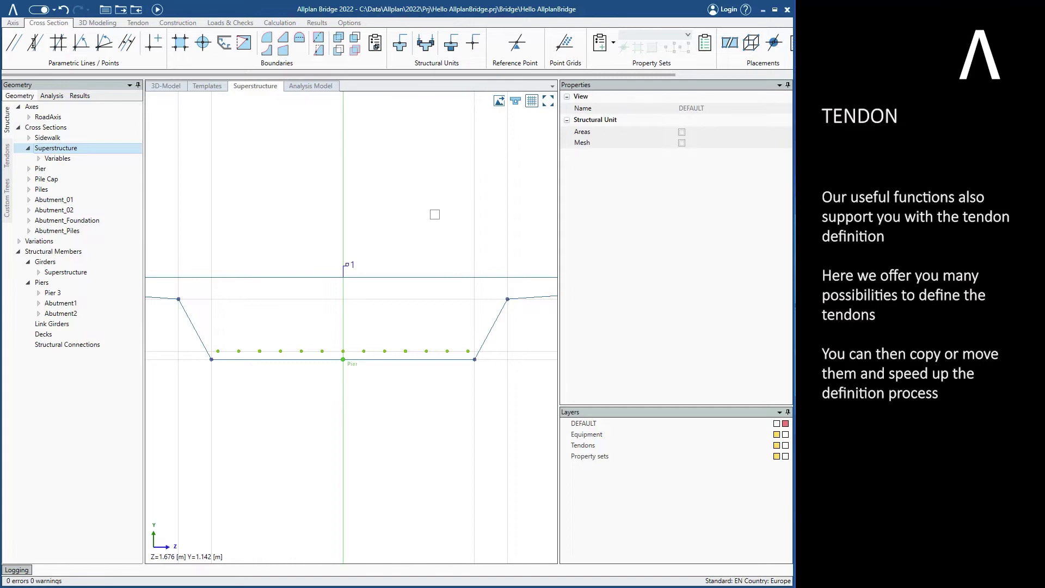
Recalculate and orbit the 3D model toward the abutment end
click(162, 13)
middle_drag(240, 261, 320, 376)
scroll(324, 377, up, 5)
scroll(323, 377, up, 1)
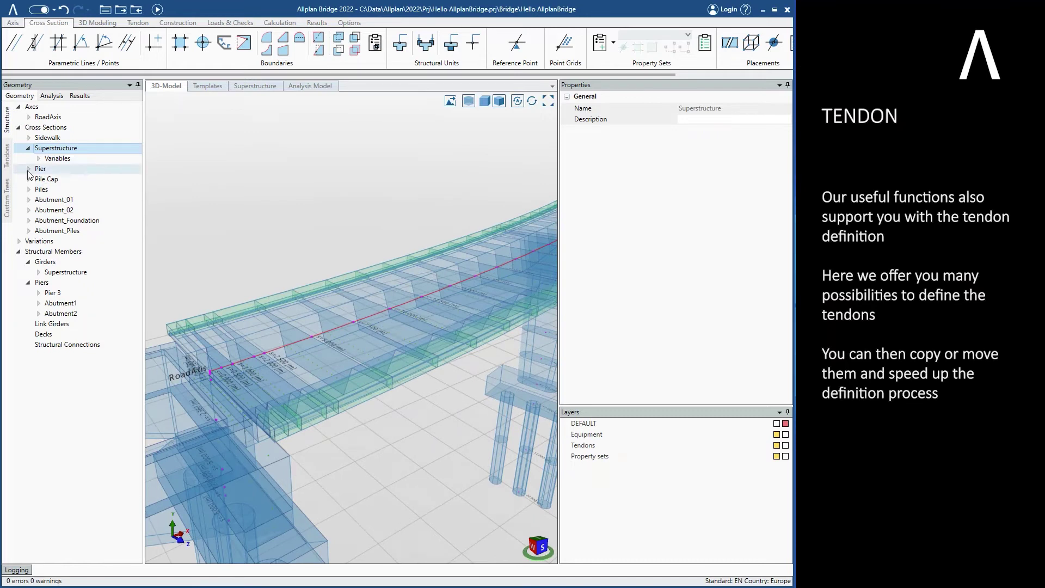
Create Tendon Group 1 containing a new Tendon 1
click(9, 161)
click(66, 118)
right_click(68, 107)
click(80, 114)
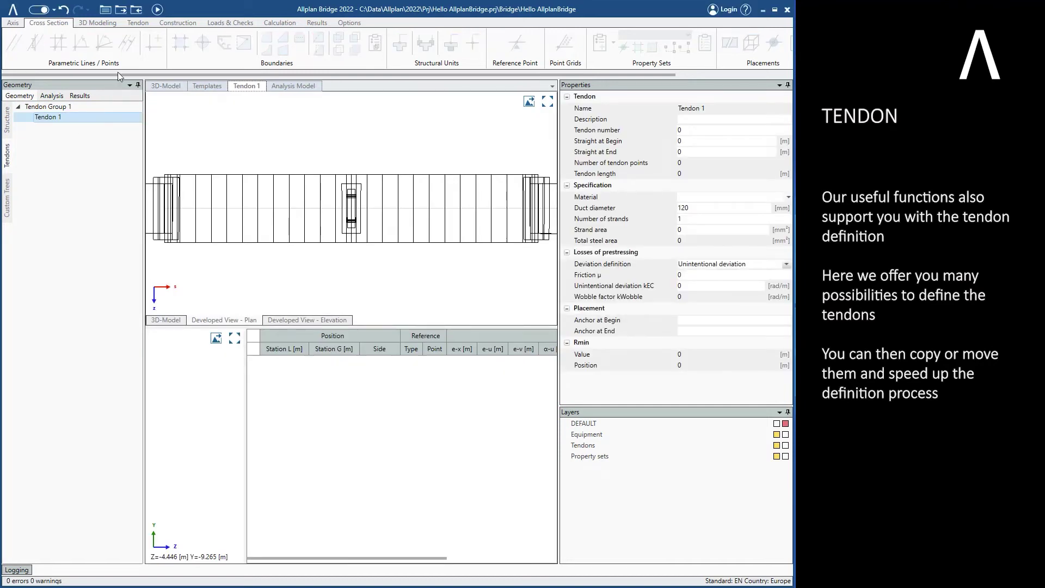
Define Tendon 1's points between stations along a Grid 1 point, through station 60.000
click(138, 23)
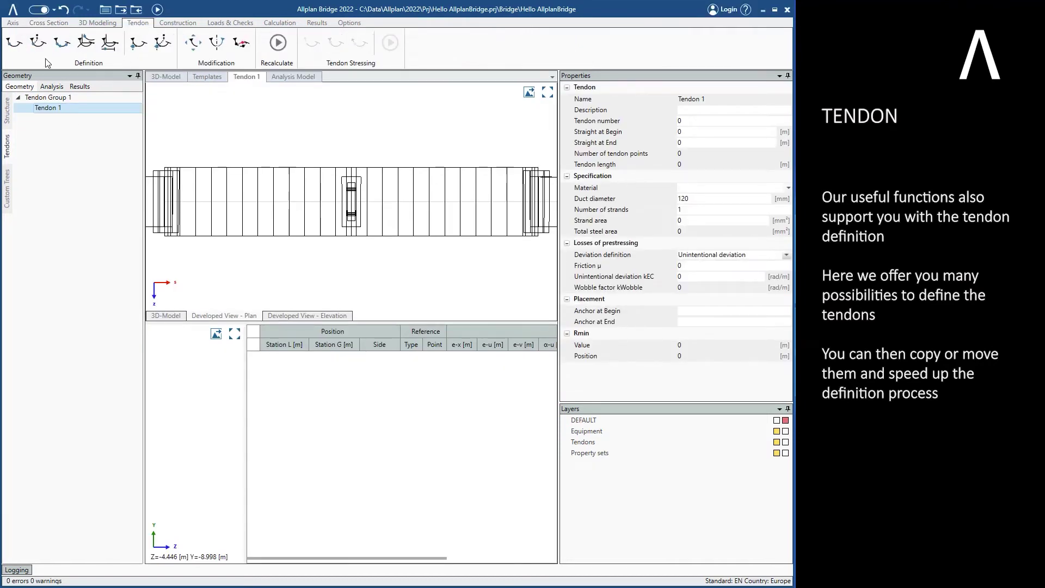
click(60, 48)
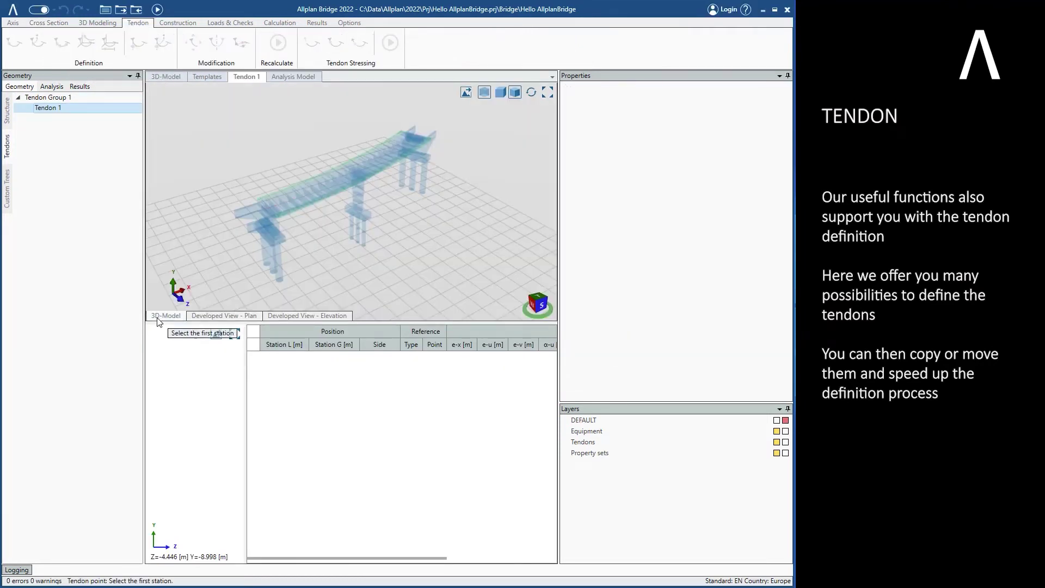
scroll(284, 219, up, 3)
click(280, 259)
middle_drag(400, 202, 287, 271)
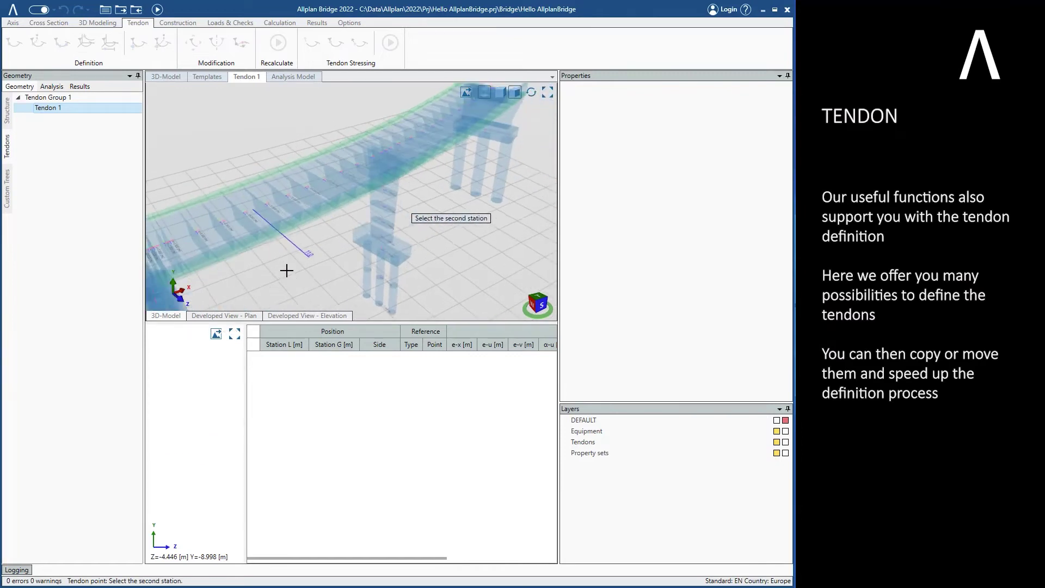
middle_drag(460, 118, 436, 139)
scroll(372, 217, up, 4)
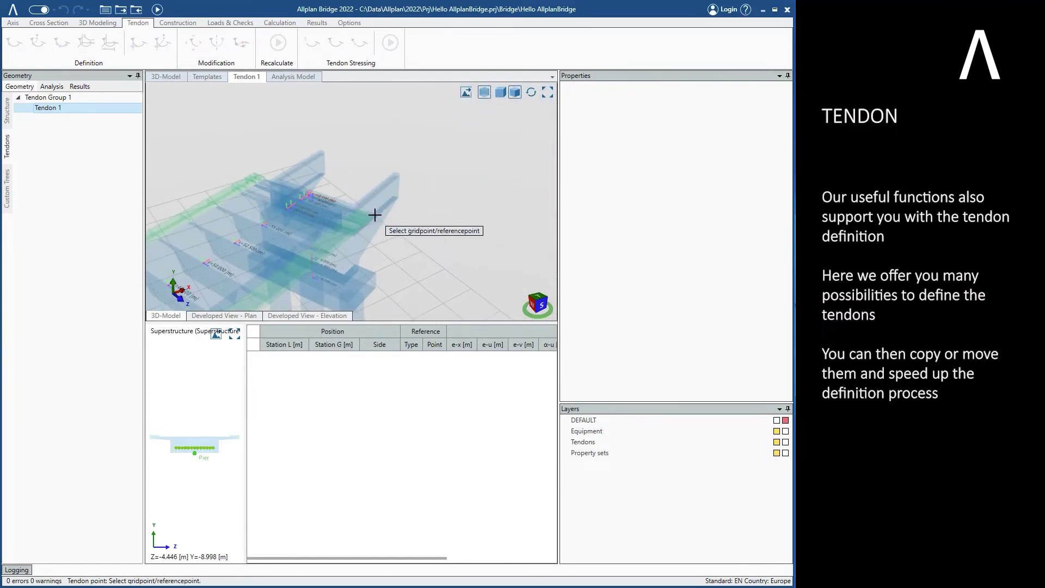
scroll(191, 439, up, 5)
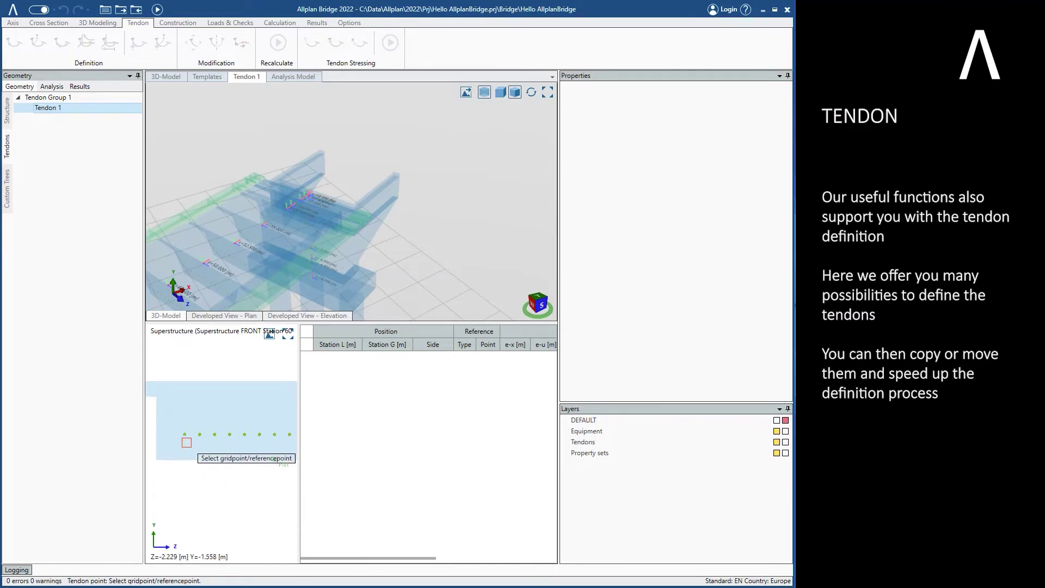
click(185, 433)
scroll(395, 428, down, 3)
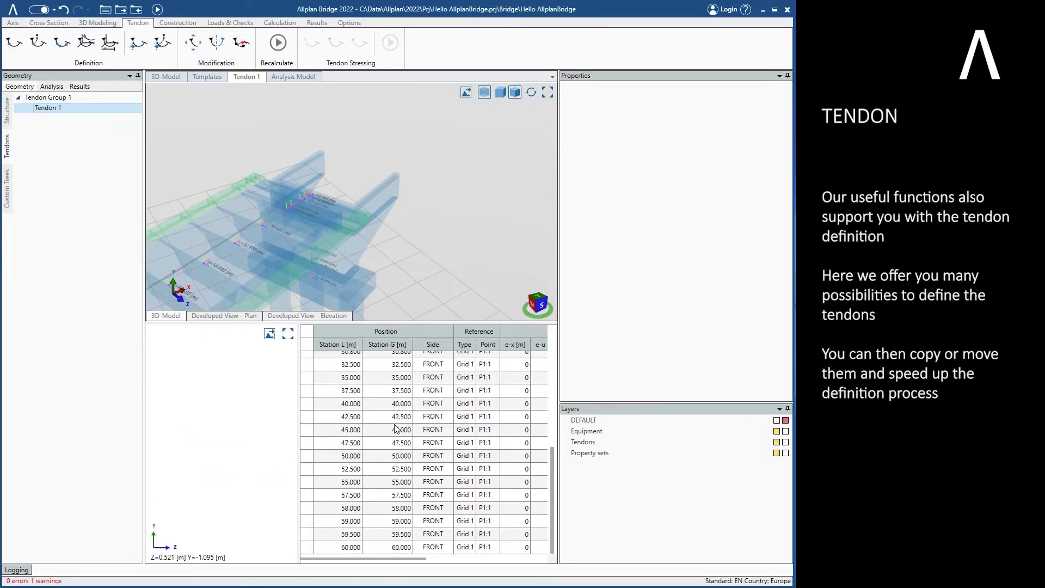
click(435, 548)
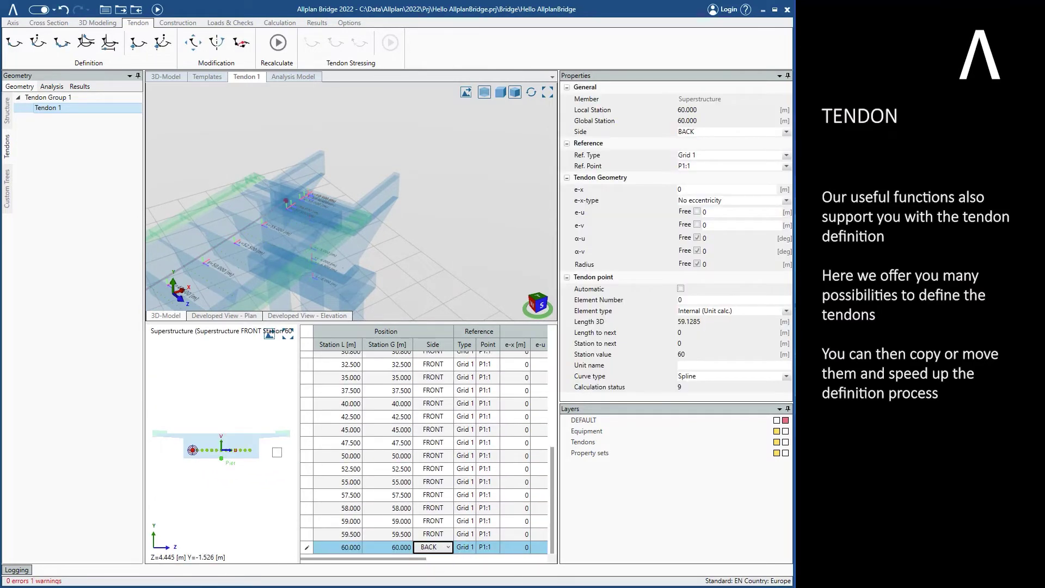
click(260, 395)
Set the tendon material to Y1860S7-15,2 and delete tendon points 0.500 and 1.000
click(81, 112)
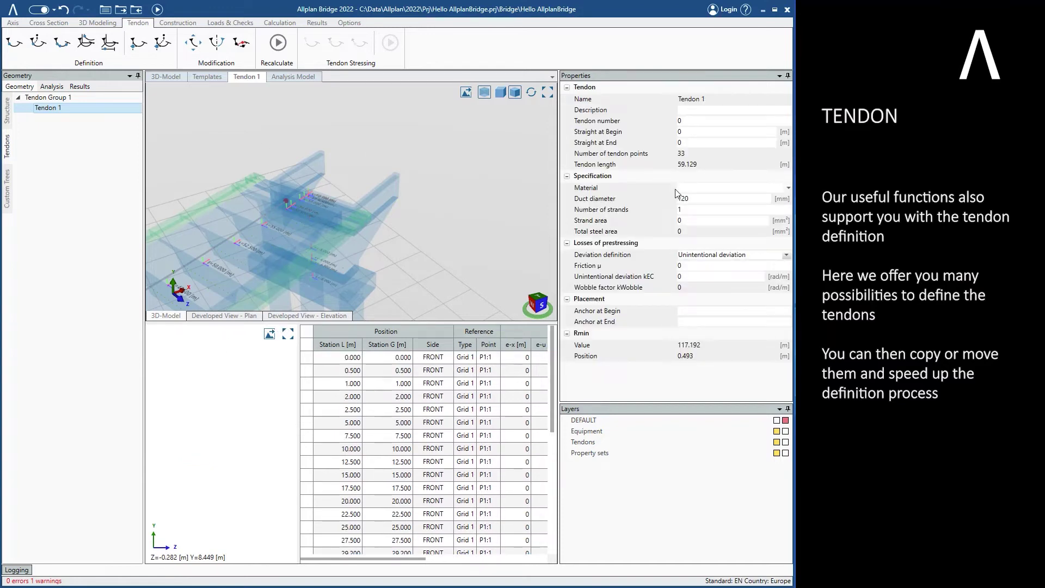
click(274, 23)
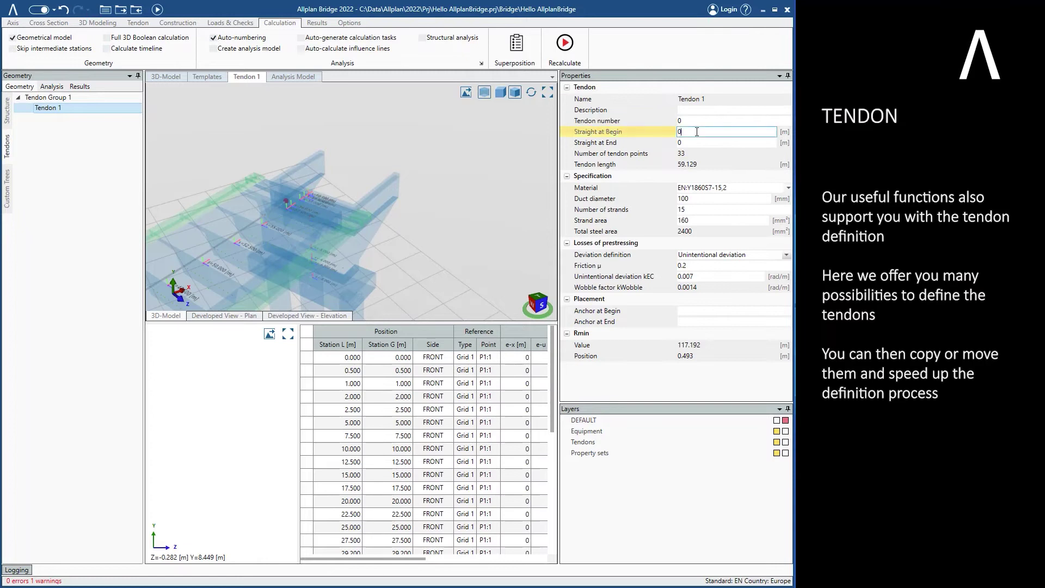
click(333, 371)
shift+click(321, 384)
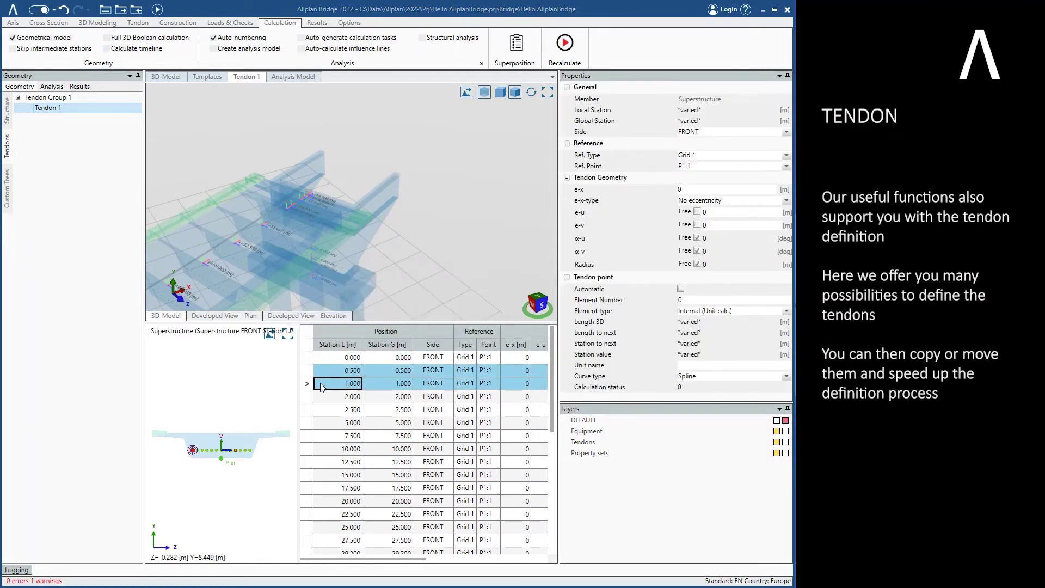
key(Delete)
Set Straight at End to 1 m and delete end tendon points 59.000 and 59.500
click(66, 110)
click(694, 144)
text(1)
key(Return)
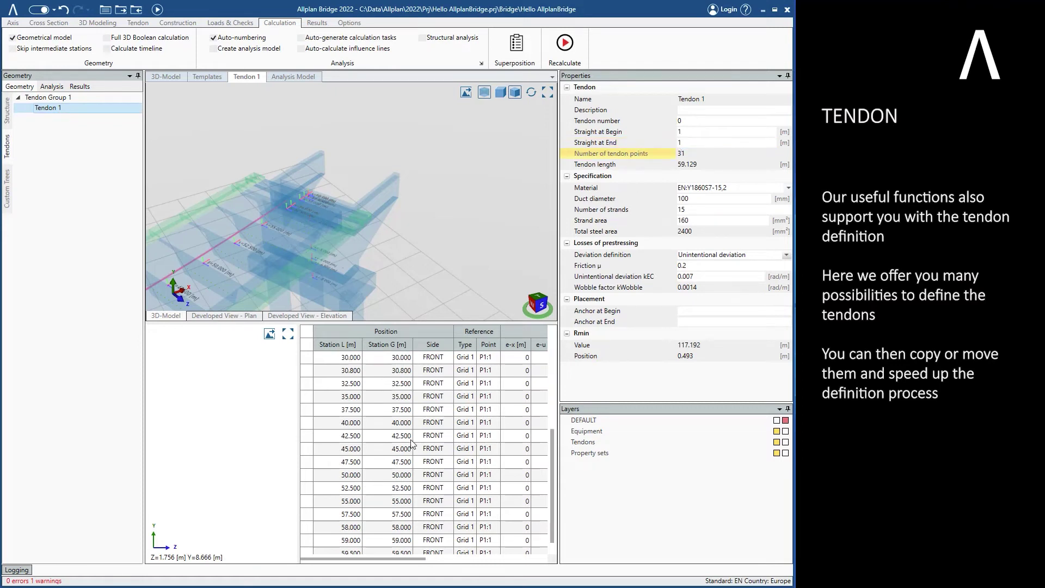
scroll(411, 440, down, 2)
click(330, 536)
shift+click(346, 523)
key(Delete)
key(Return)
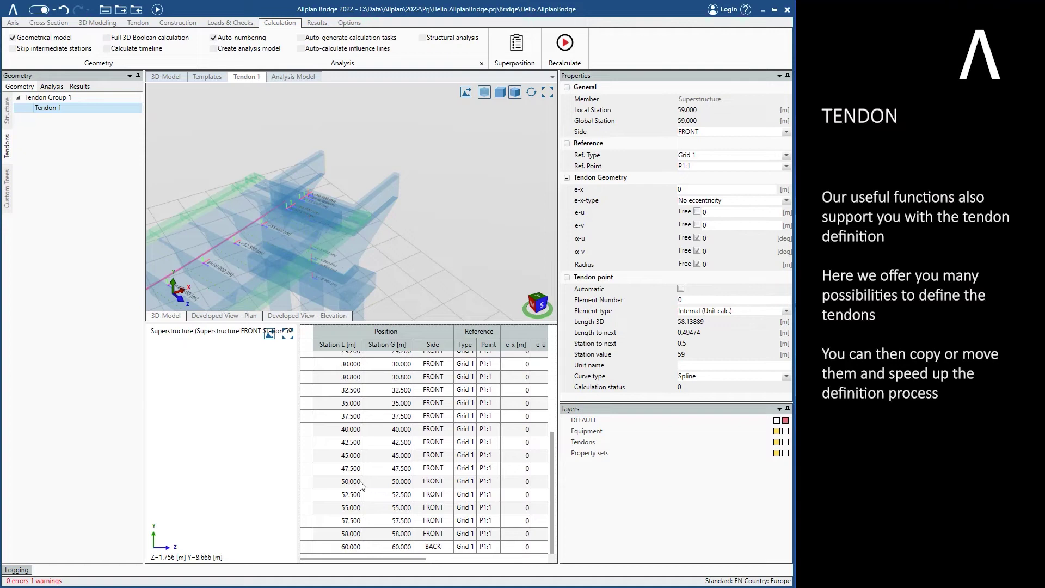
Recalculate and orbit the bridge to inspect Tendon 1
click(157, 9)
scroll(266, 361, down, 3)
middle_drag(289, 349, 250, 346)
mouse_move(321, 359)
middle_down()
mouse_move(210, 359)
mouse_move(368, 357)
mouse_move(323, 358)
middle_up()
right_click(70, 109)
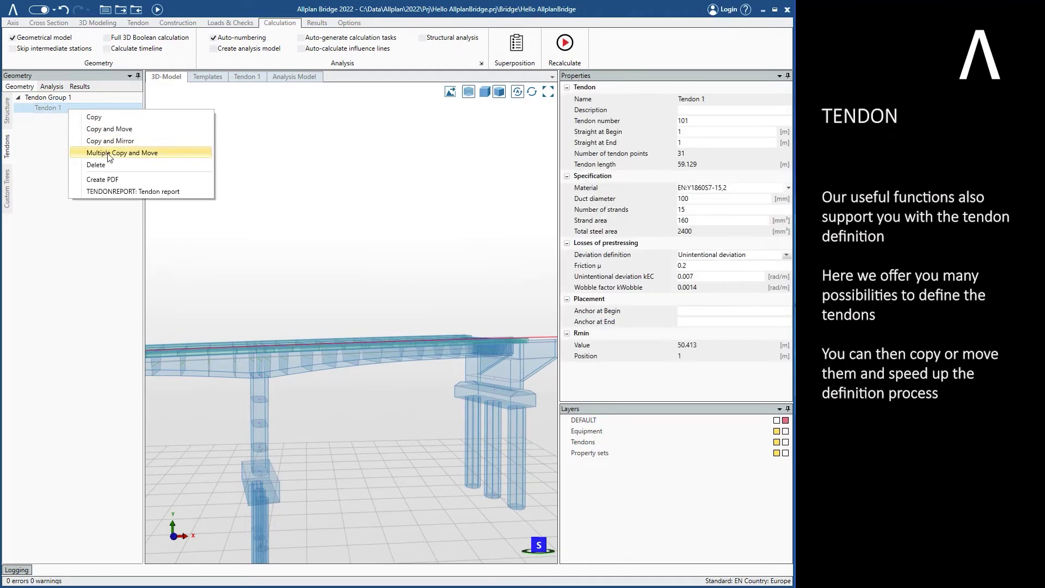
Start a multiple copy of Tendon 1 and place the first copy at grid point P2
click(108, 153)
click(311, 338)
scroll(271, 210, up, 5)
click(262, 266)
scroll(194, 457, up, 3)
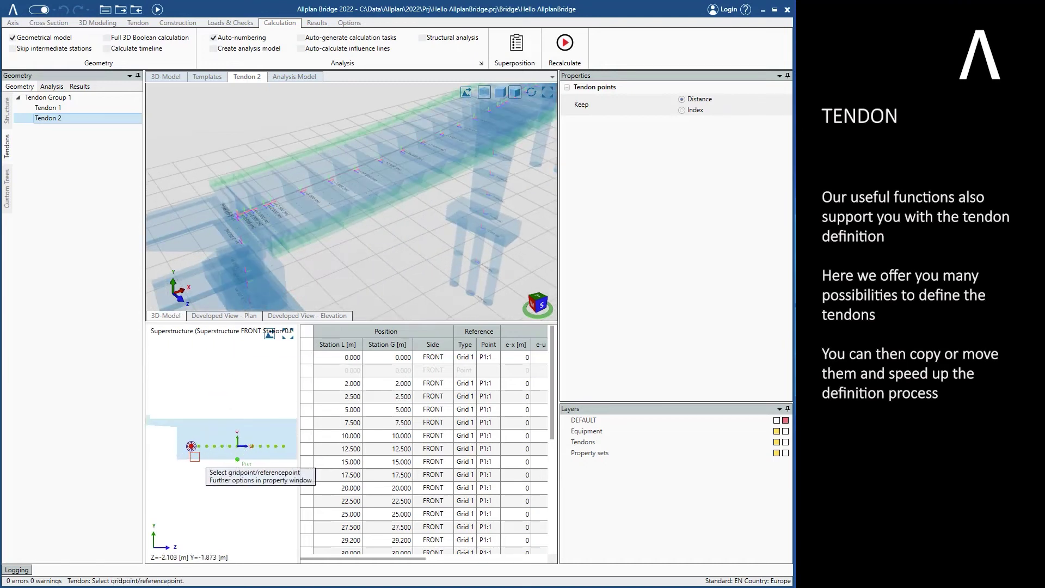
scroll(194, 457, up, 3)
click(203, 440)
click(311, 337)
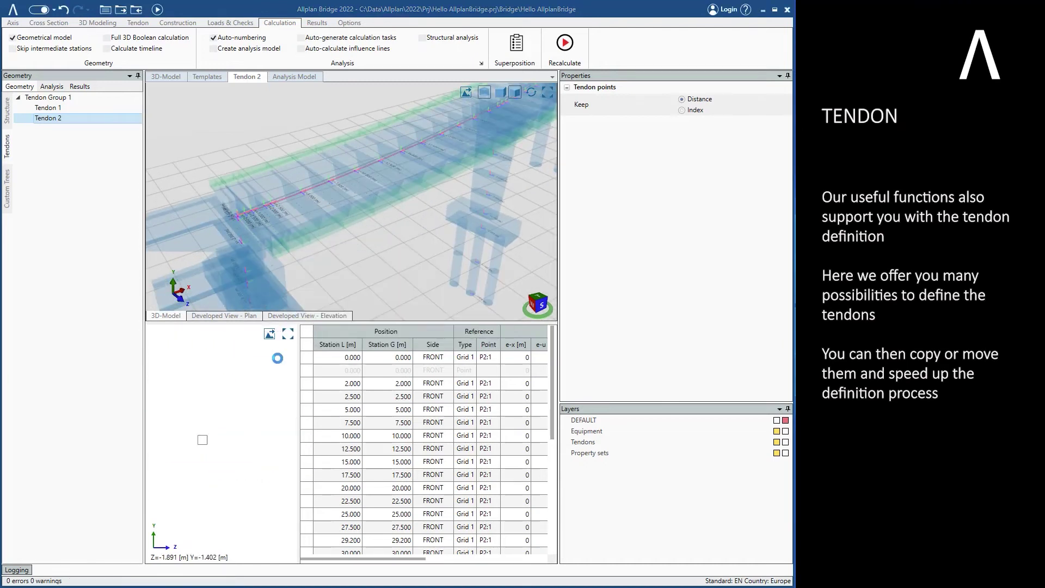
Copy Tendon 1 to the remaining grid points up to P13, cancelling a fourteenth copy
click(301, 286)
scroll(207, 451, up, 4)
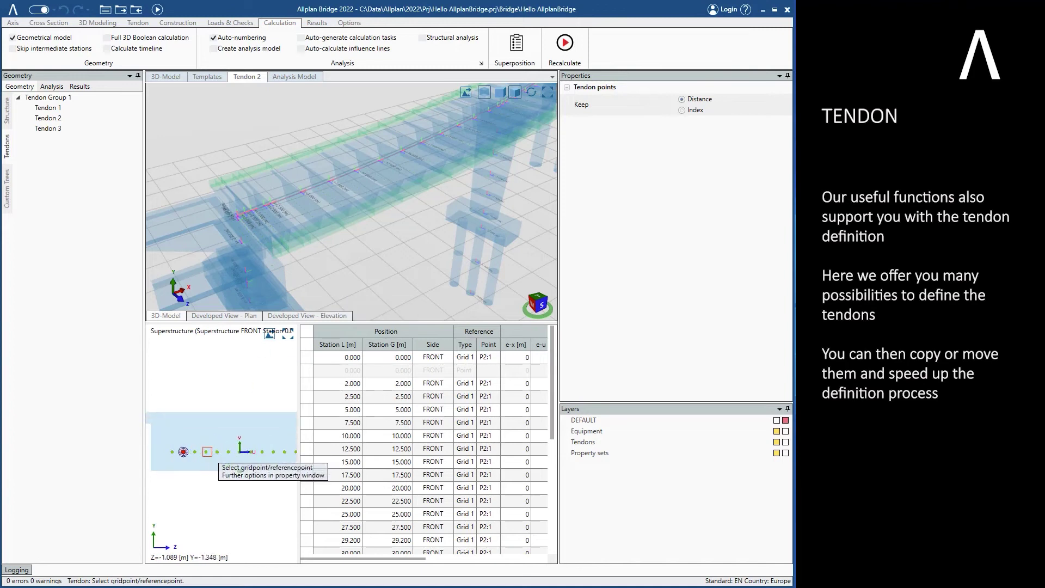
click(196, 451)
key(Return)
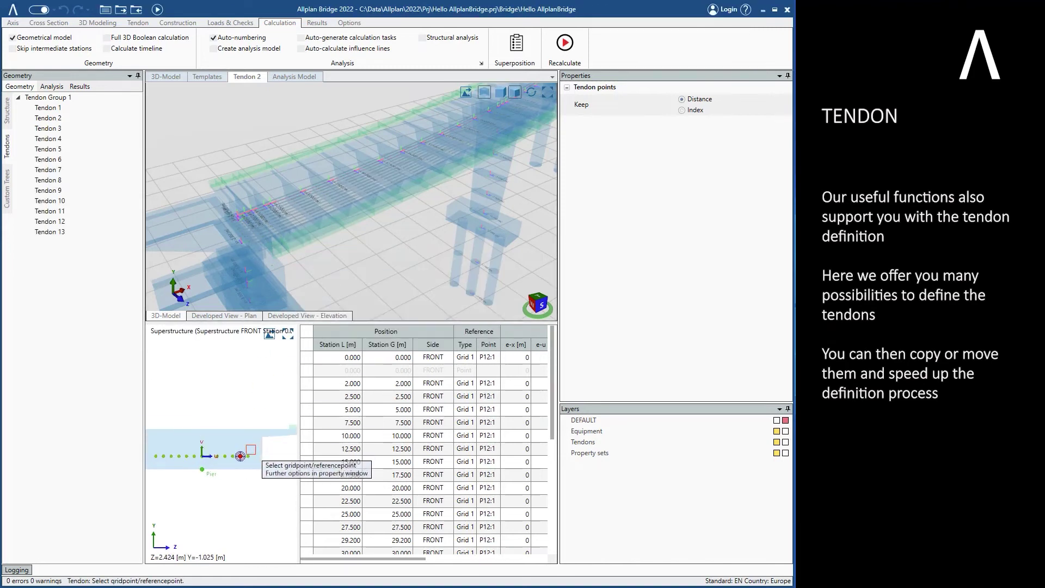
click(240, 456)
click(476, 335)
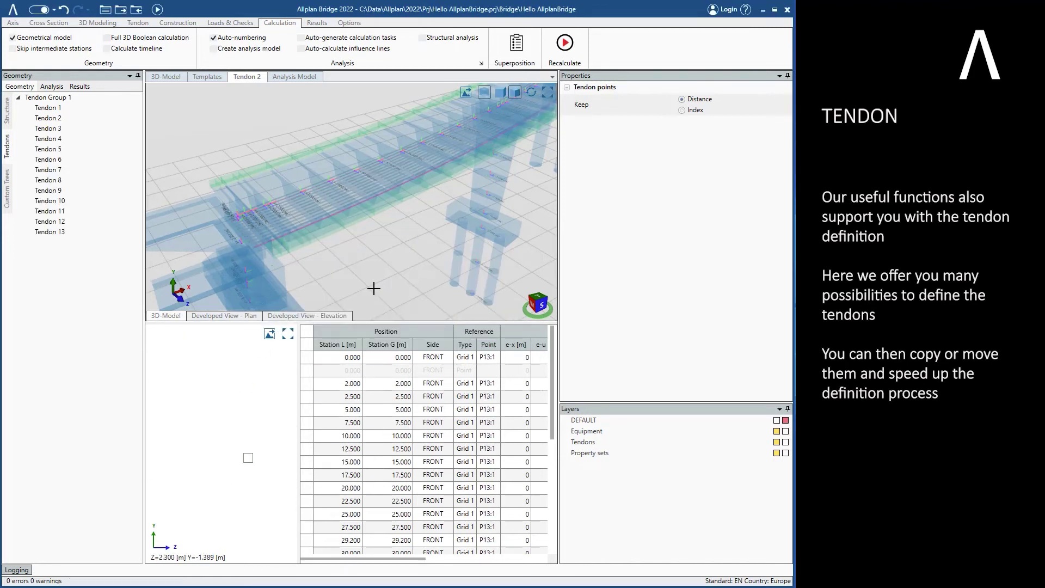
Return to the full 3D model and orbit to inspect the tendons
scroll(315, 289, down, 5)
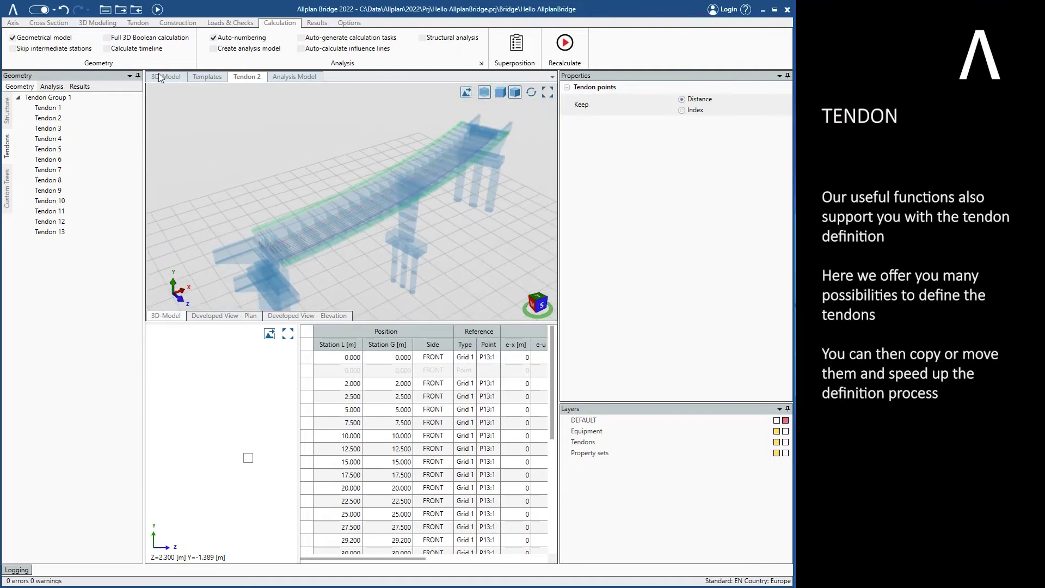
click(165, 76)
middle_drag(314, 369, 358, 414)
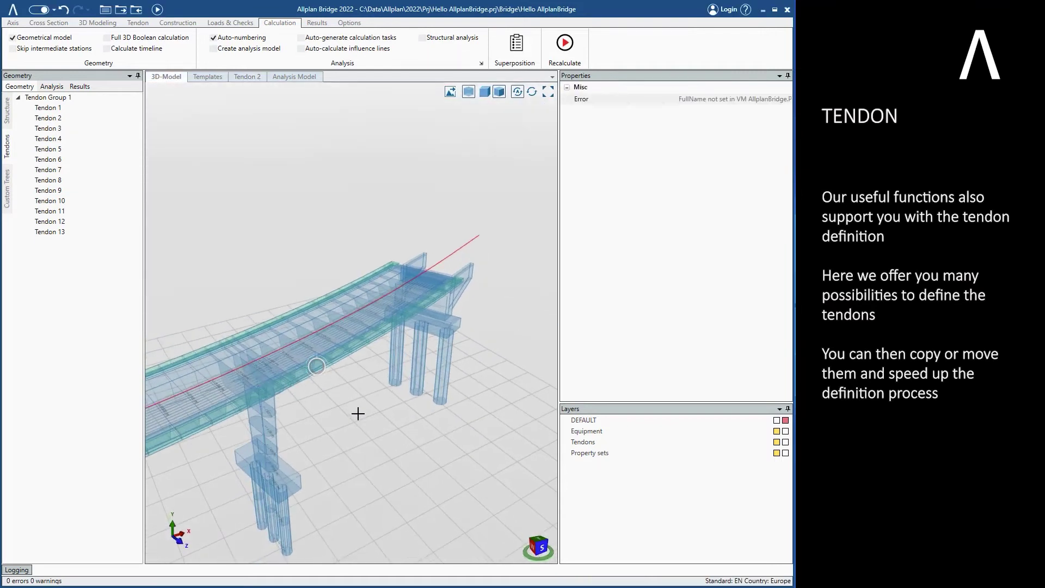
scroll(332, 402, up, 10)
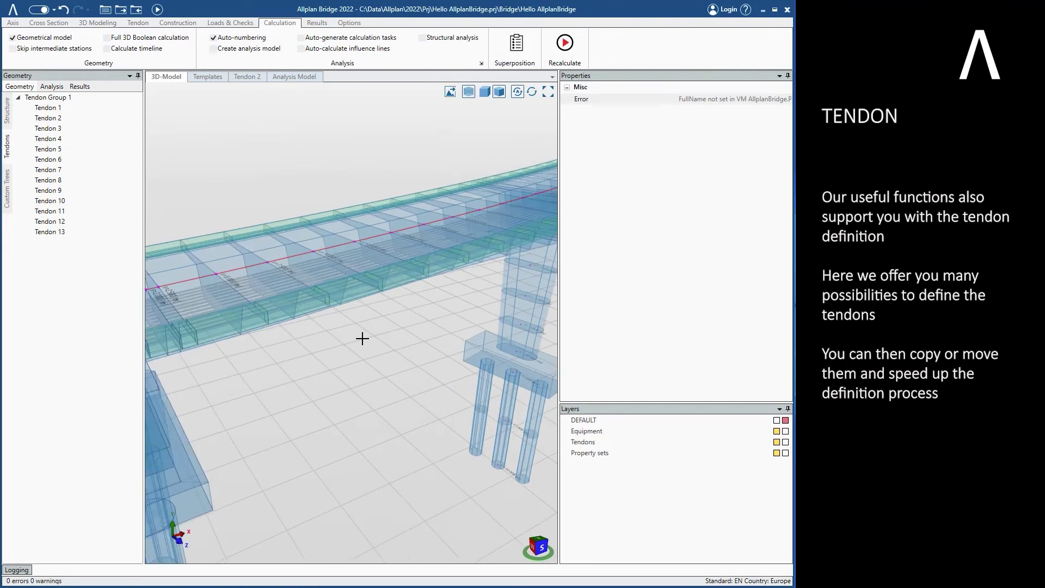
middle_drag(363, 338, 331, 312)
In the Superstructure cross section, drive the horizontal tendon line's distance by the Tendon variable
scroll(284, 340, down, 5)
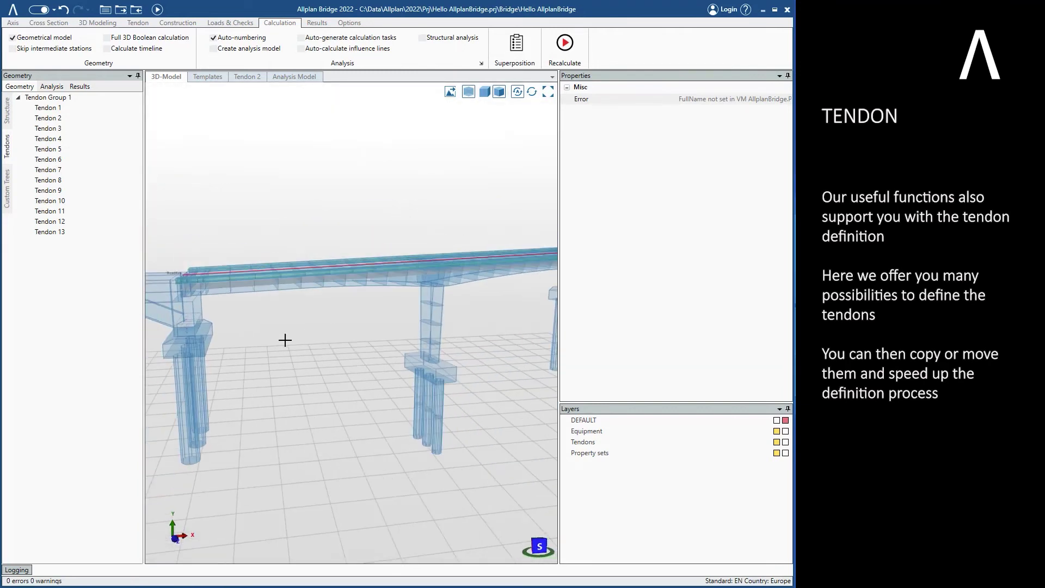
click(4, 114)
double_click(52, 139)
double_click(57, 149)
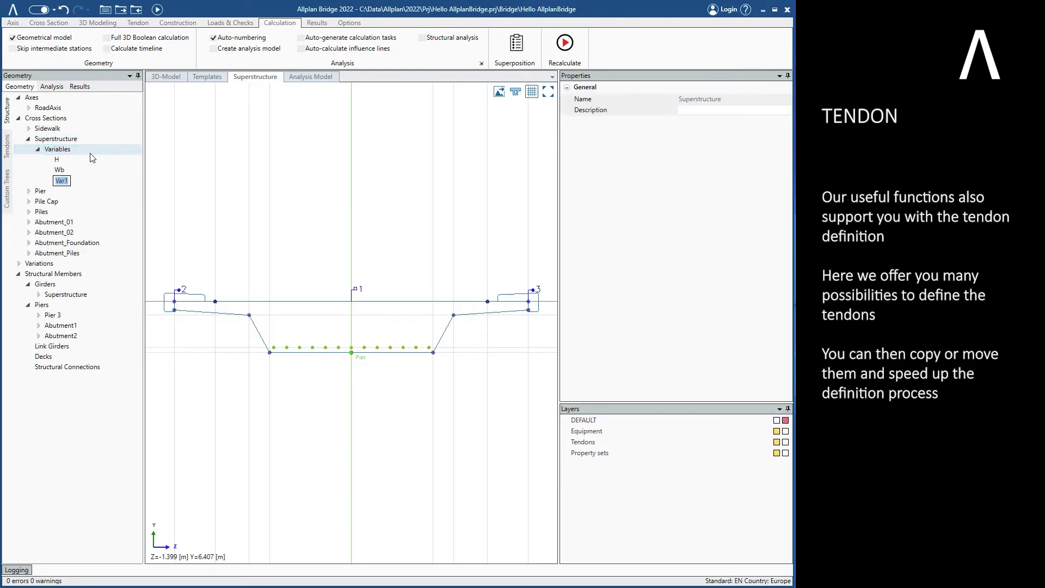
click(65, 179)
click(467, 347)
click(776, 157)
click(748, 201)
Create the 'Tendon' table variation with parabolic rows 33 and 43, then recalculate
double_click(39, 264)
right_click(40, 266)
click(66, 270)
text(Tendon)
key(Return)
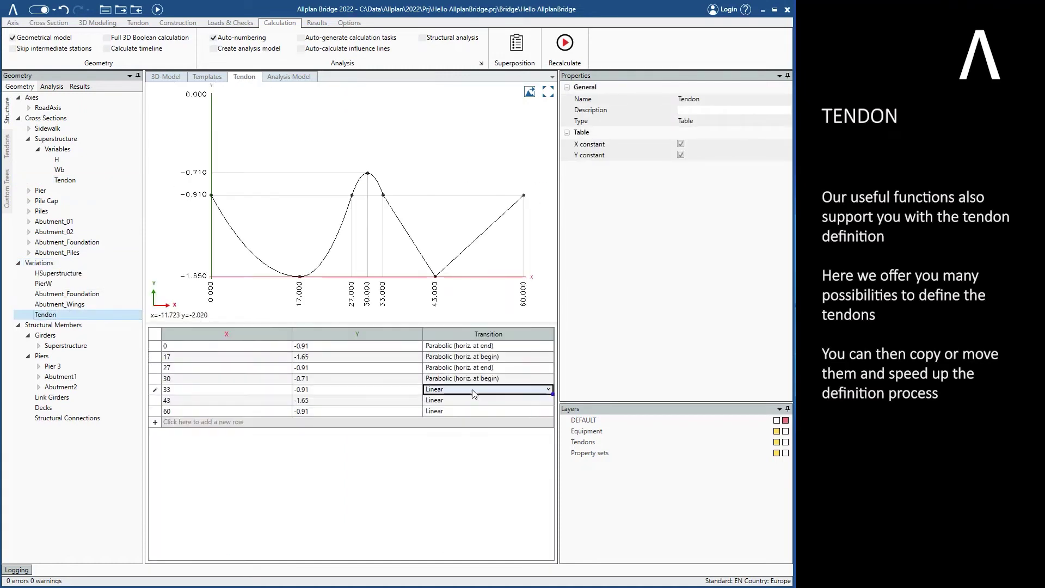
click(479, 389)
click(473, 429)
click(479, 400)
click(472, 431)
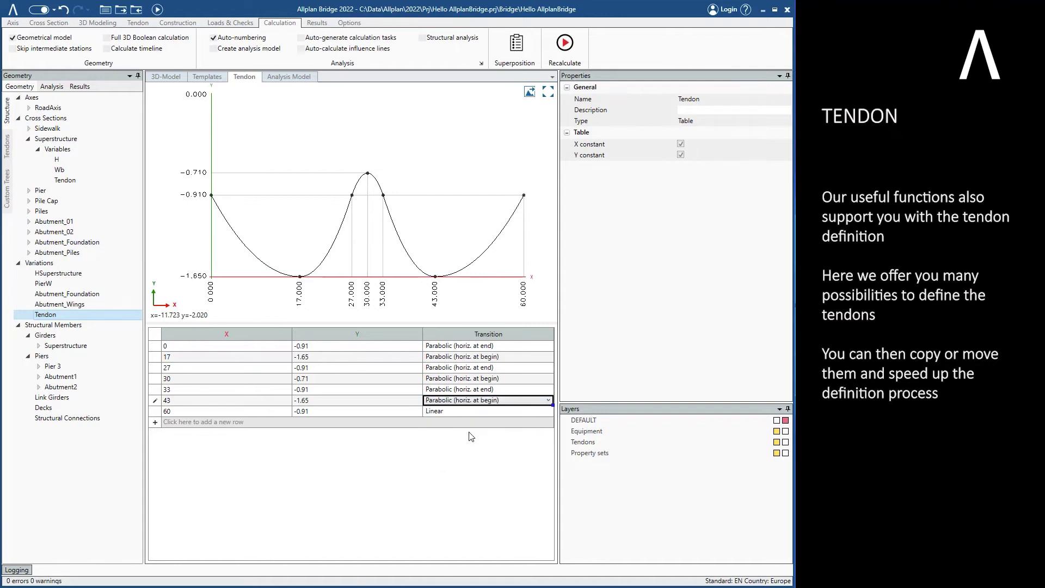
click(157, 10)
Assign the Tendon variation to the Tendon column of the superstructure girder's member variations
click(38, 345)
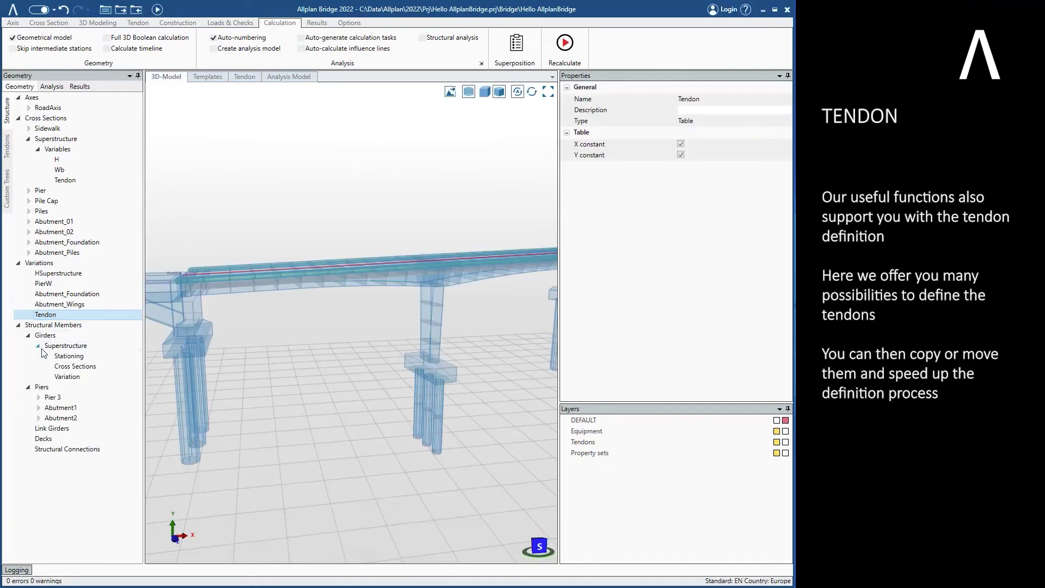
click(69, 376)
double_click(72, 379)
drag(55, 316, 469, 161)
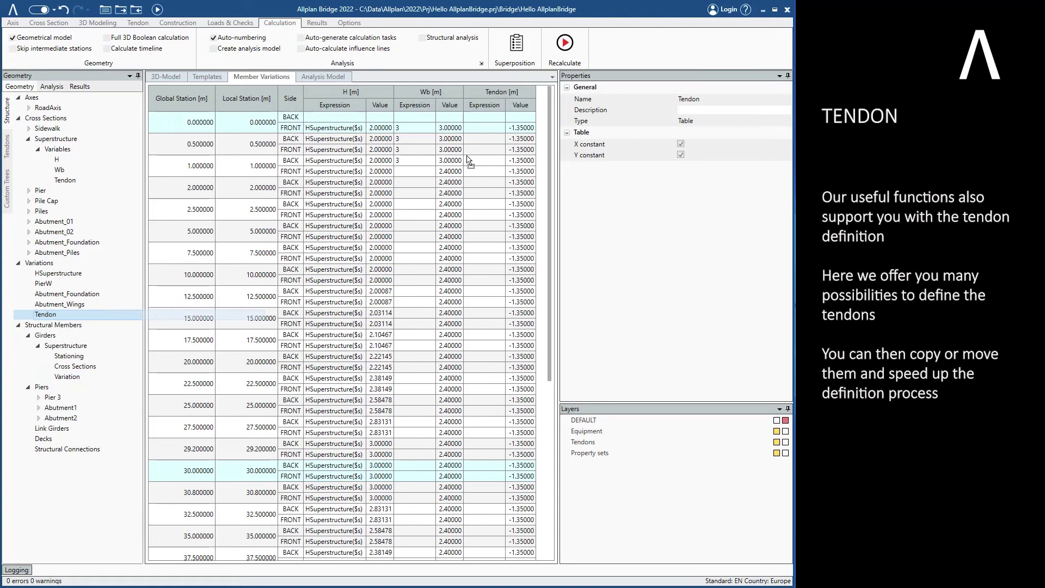
drag(492, 111, 489, 111)
click(302, 335)
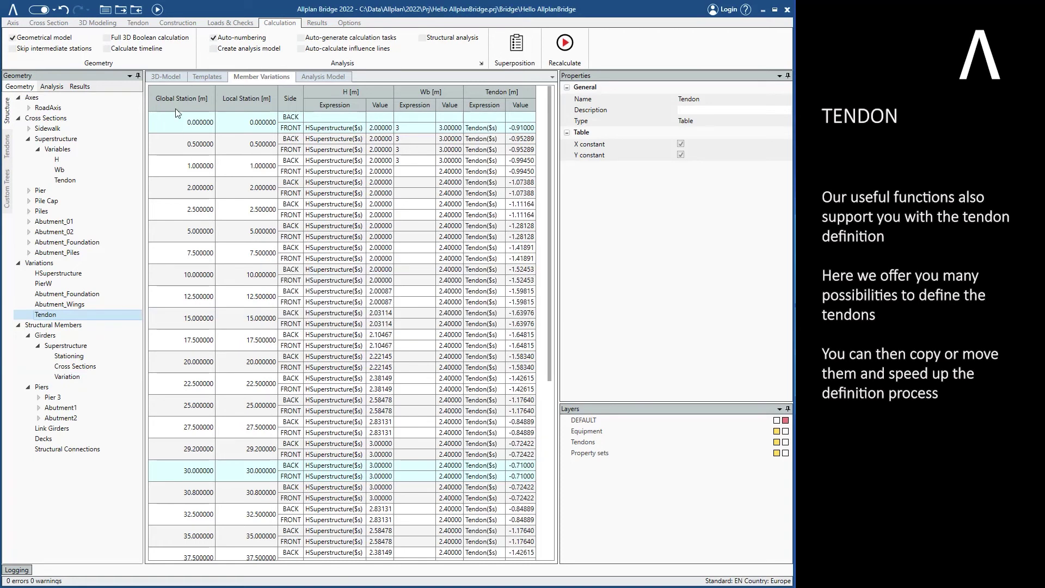
Check Tendon 1 along the deck in 3D, developed plan and developed elevation
click(166, 77)
middle_drag(363, 285, 362, 286)
scroll(522, 285, up, 5)
middle_drag(522, 284, 529, 319)
scroll(538, 251, down, 3)
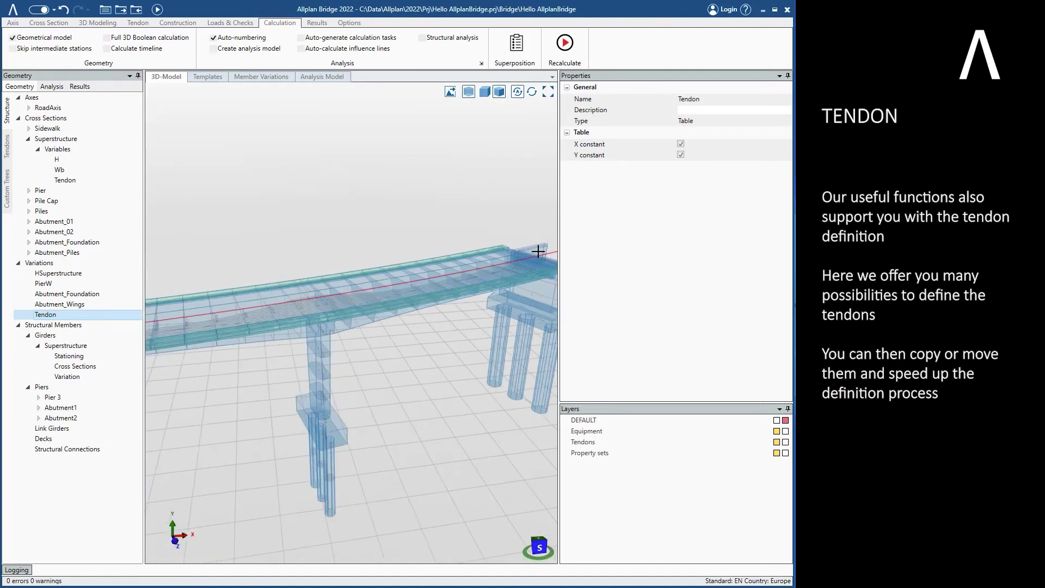
scroll(536, 256, down, 3)
click(7, 146)
double_click(48, 108)
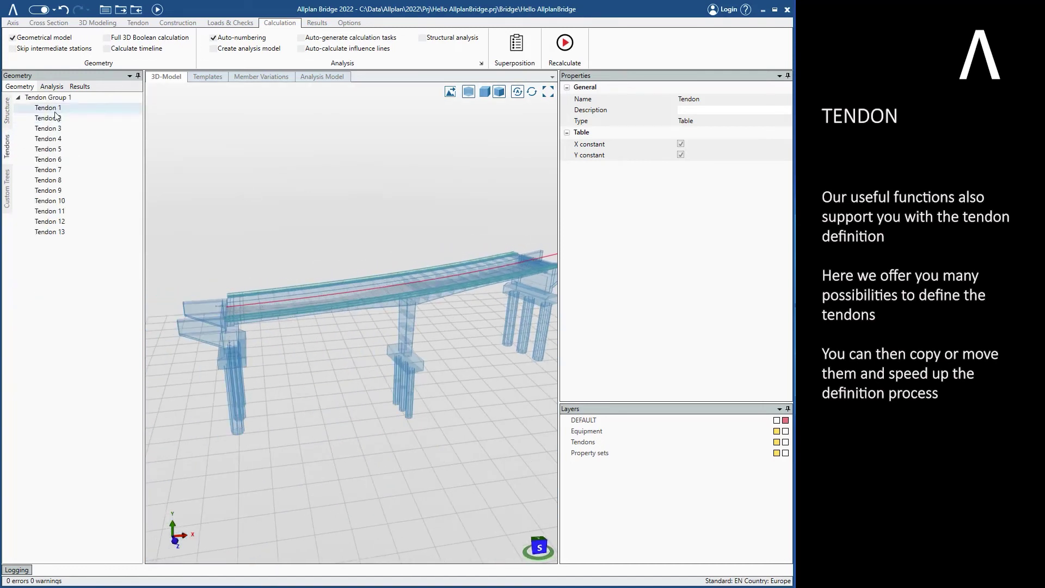
click(211, 317)
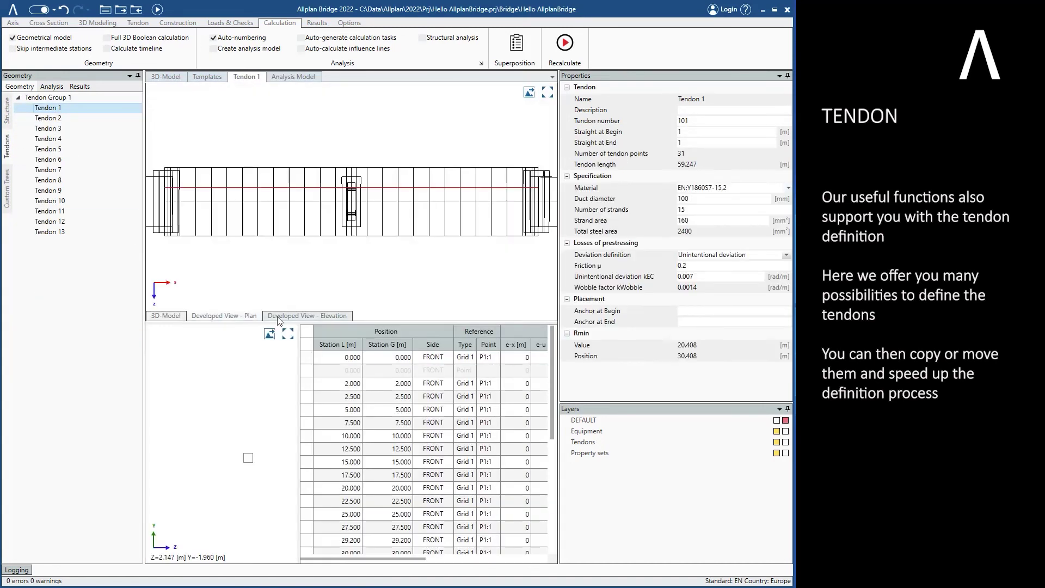
click(307, 317)
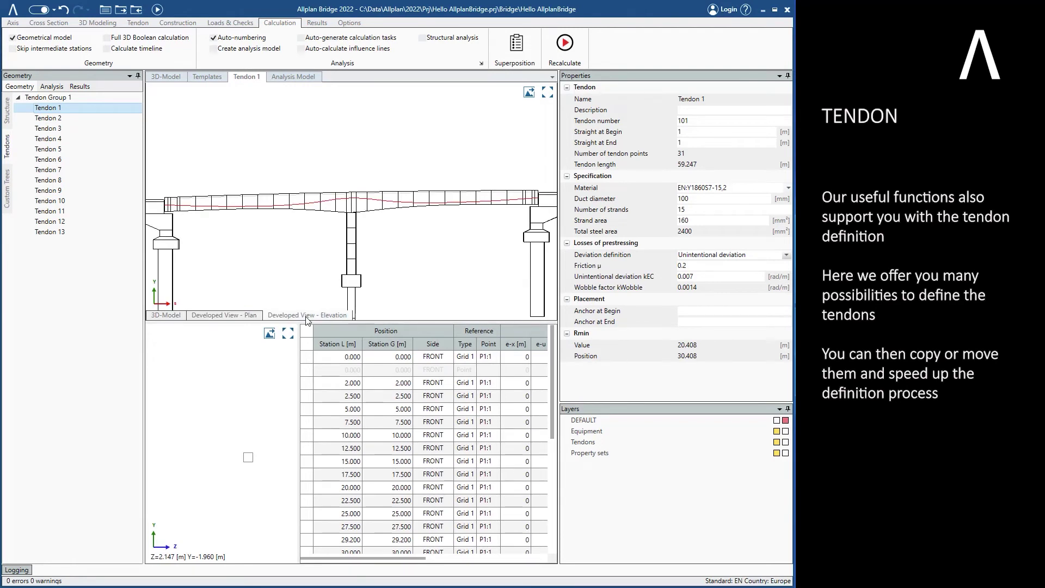
Create Stress Group 1 under Tendon Stressing and select all thirteen tendons
click(52, 87)
click(12, 199)
right_click(32, 101)
click(44, 109)
drag(20, 87, 282, 131)
shift+click(327, 277)
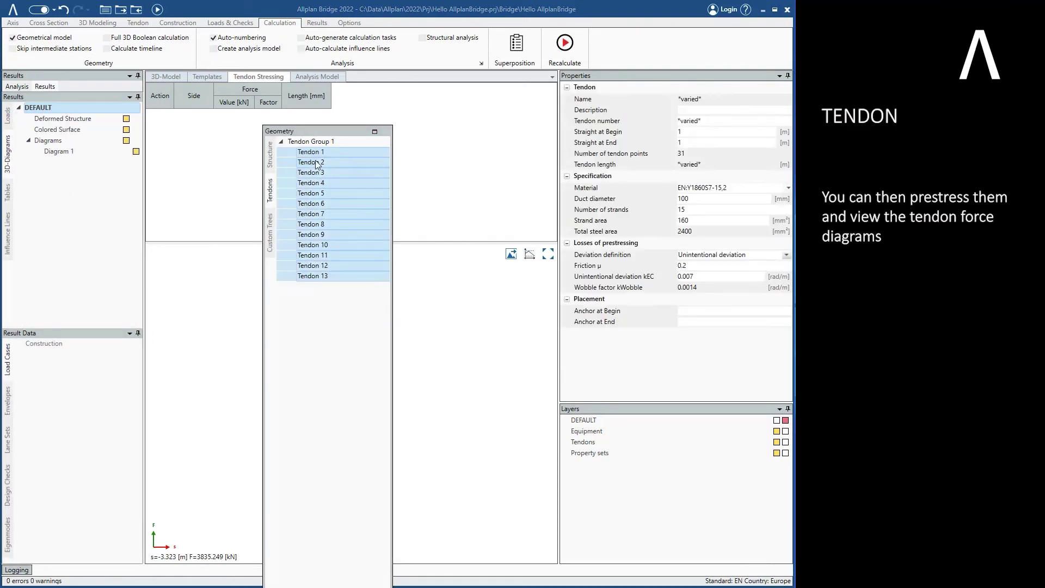
Add the thirteen tendons to Stress Group 1
click(13, 87)
drag(317, 153, 77, 103)
drag(303, 132, 78, 313)
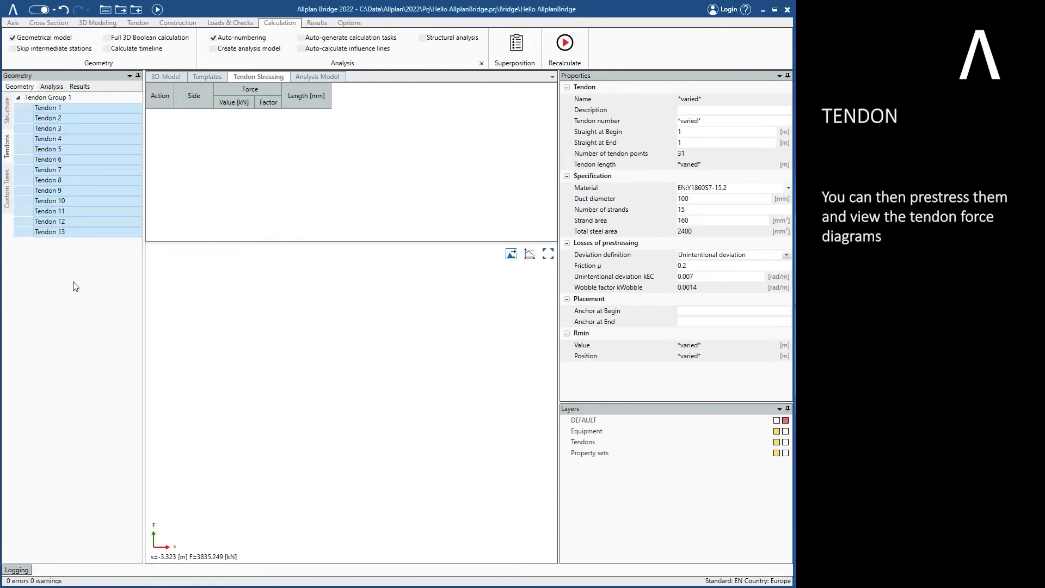
click(52, 86)
click(59, 98)
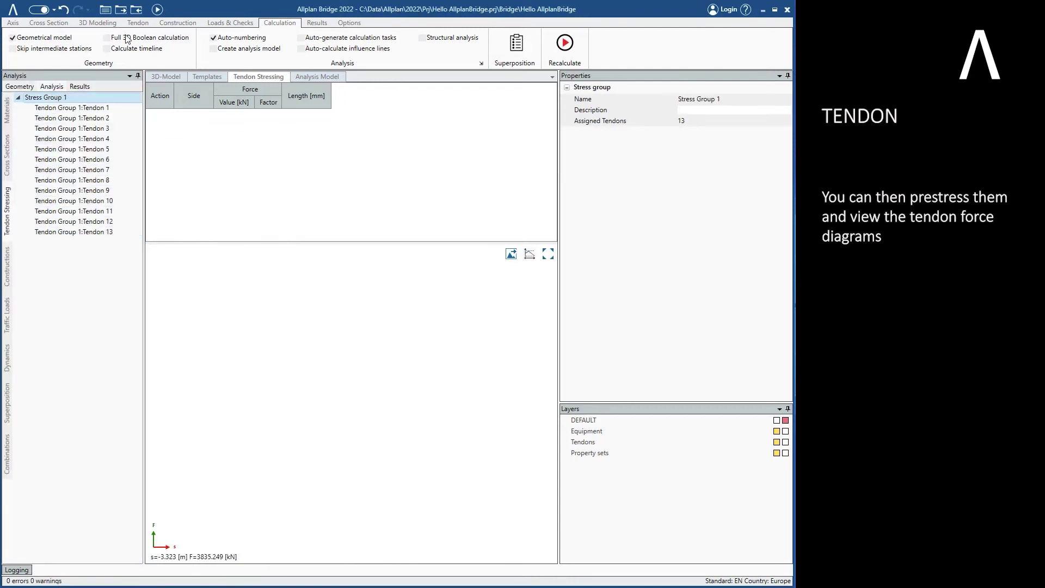
Stress the group at begin and end, each with a 6 mm wedge slip
click(137, 23)
click(311, 47)
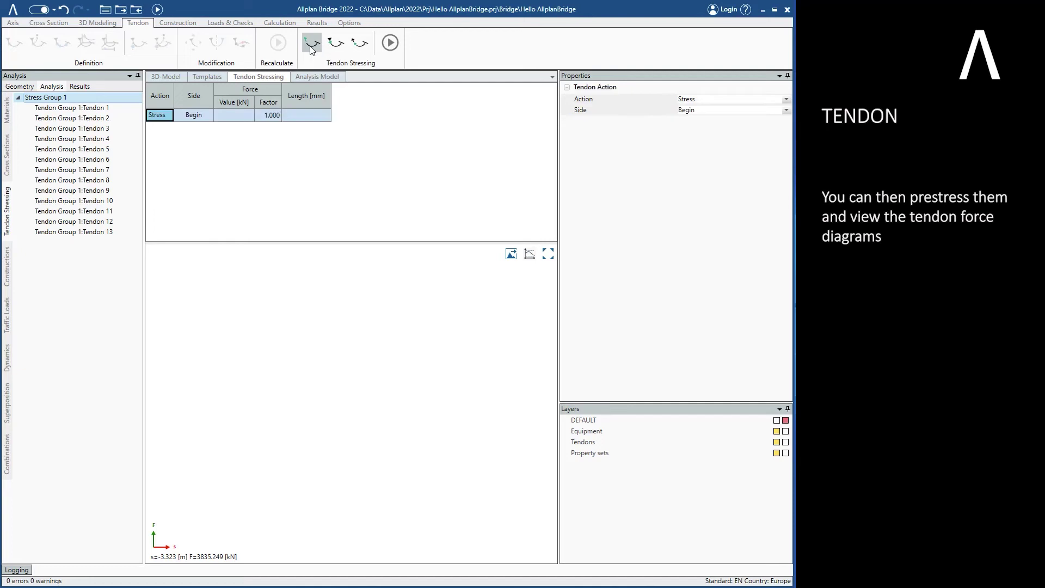
click(337, 46)
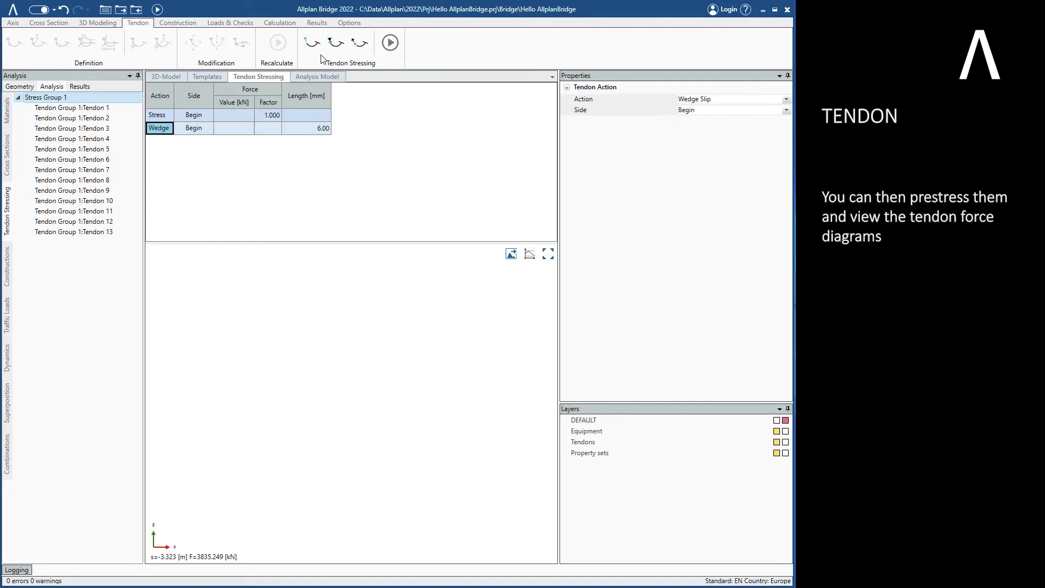
click(312, 45)
click(198, 141)
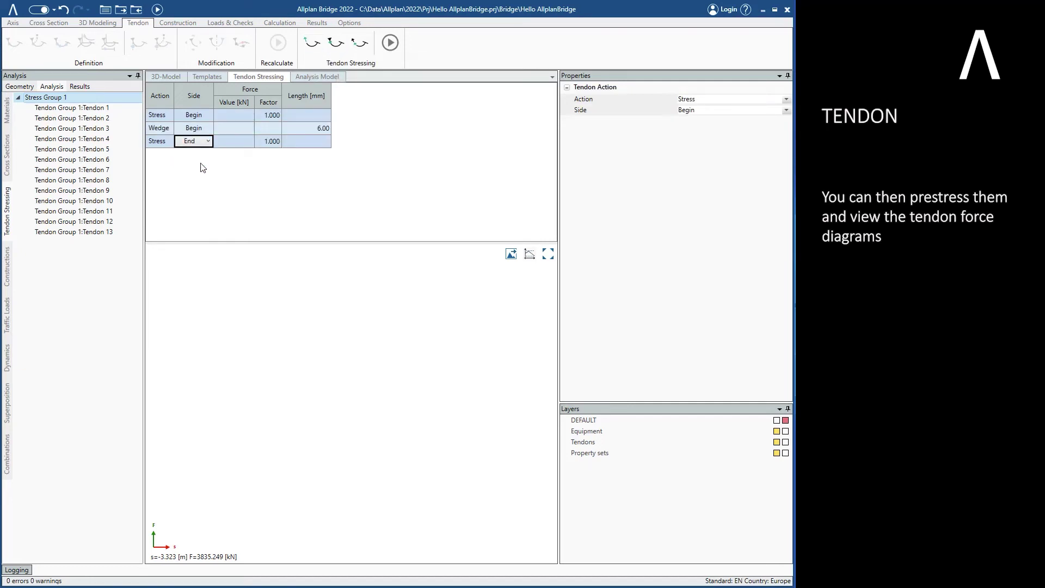
click(336, 46)
click(198, 154)
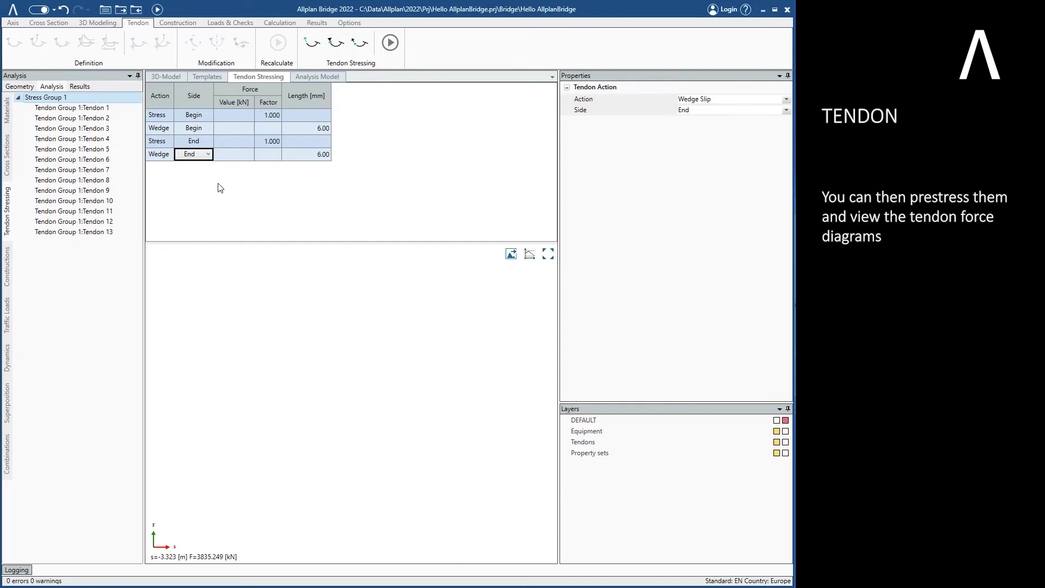
Recalculate, review Tendon 1's stressing table and force diagram, then open Project Settings
click(280, 22)
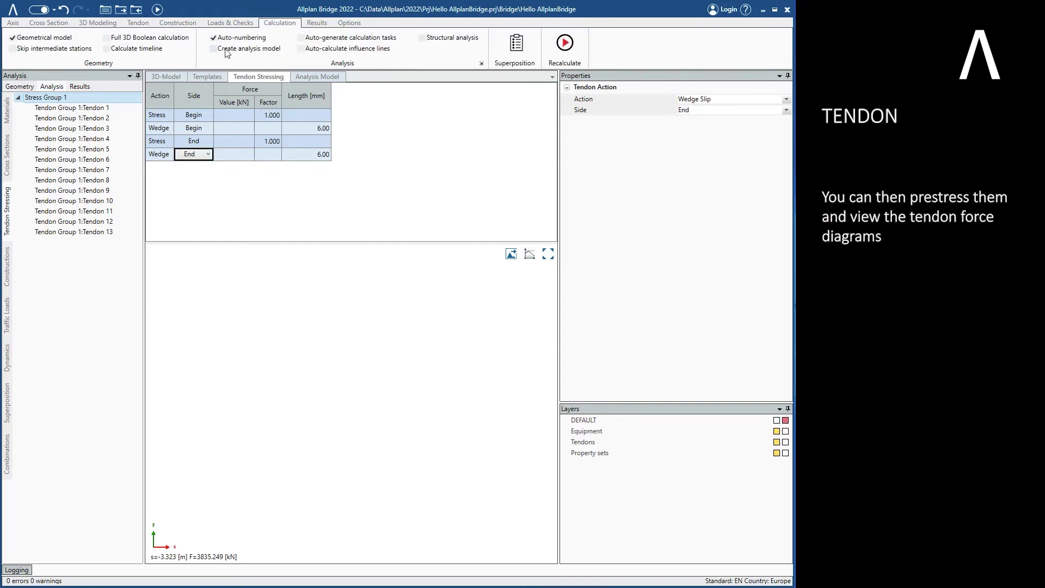
click(157, 9)
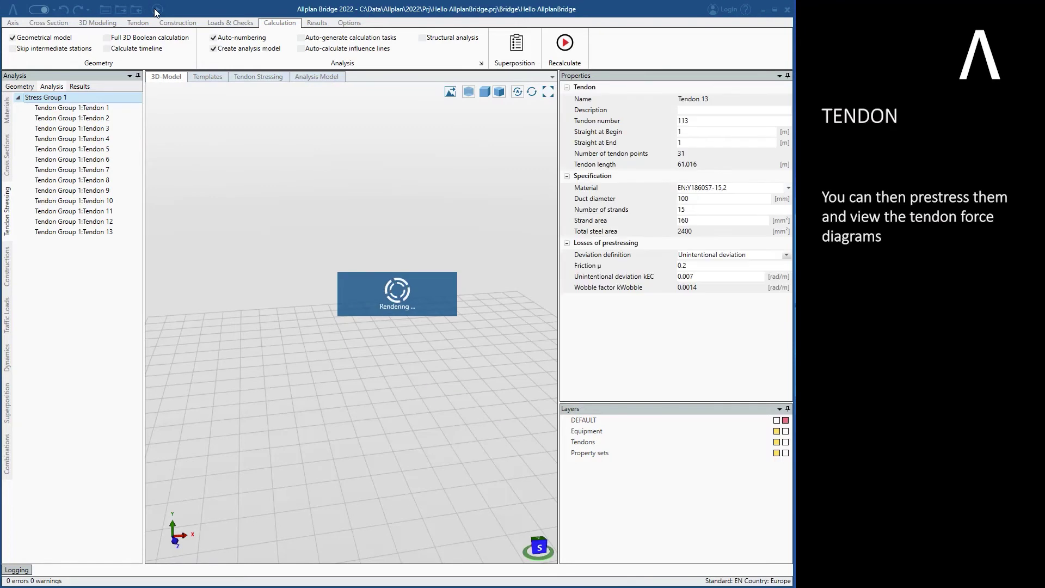
click(111, 107)
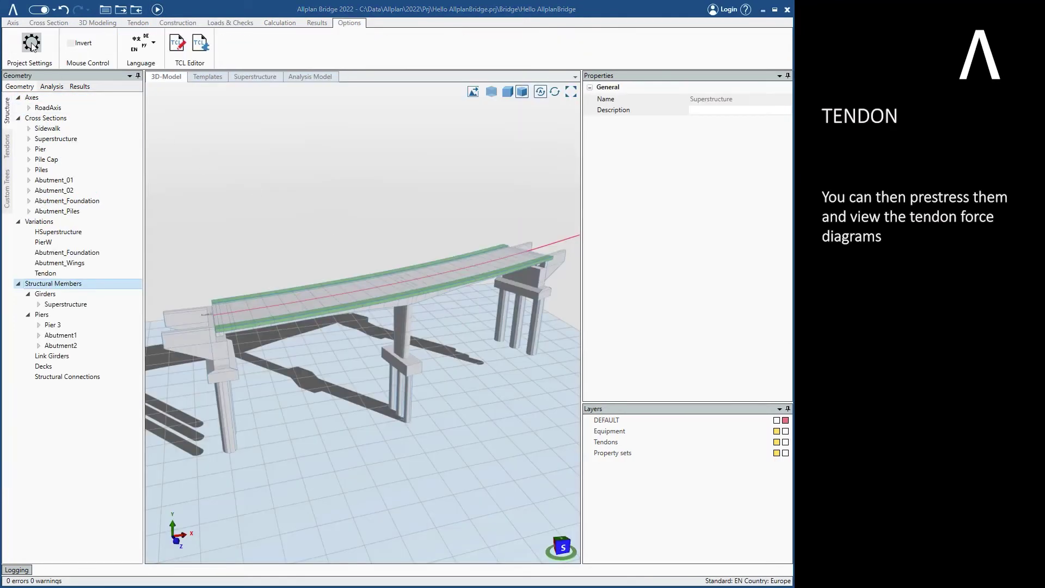
click(31, 44)
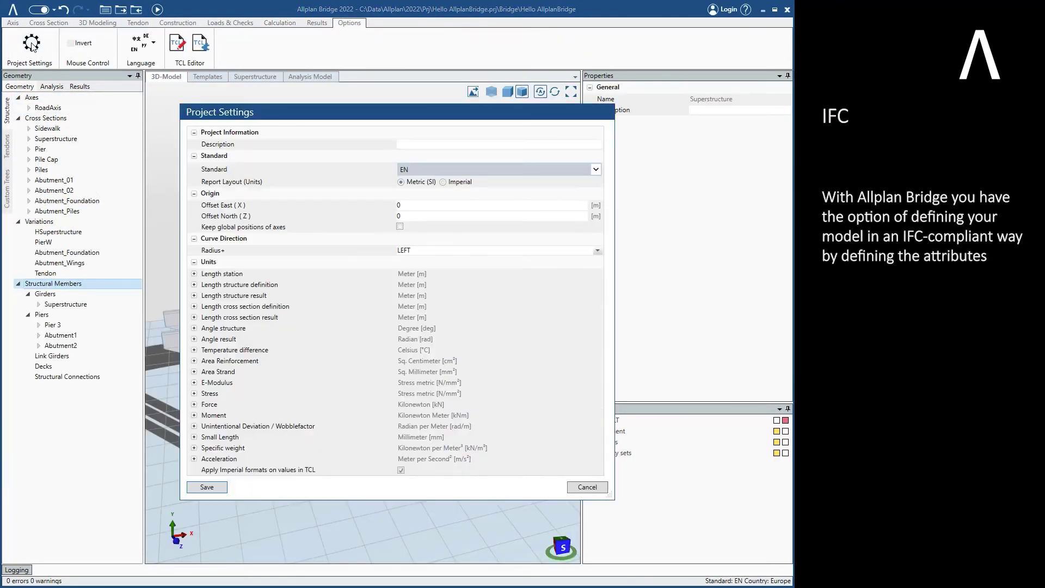
Set the IFC bridge type to IfcBridge:GIRDER and save the project settings
scroll(607, 406, down, 1)
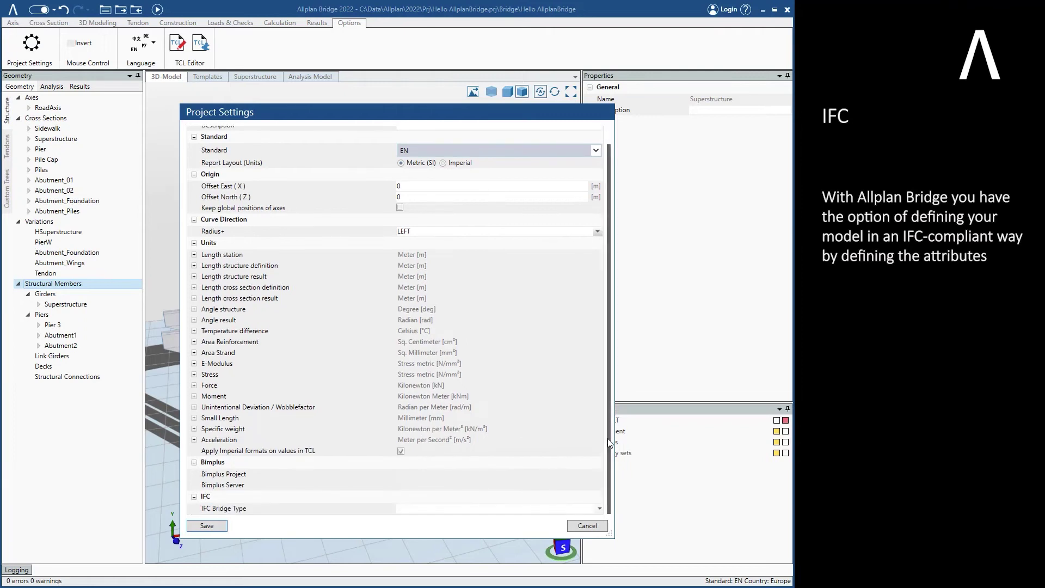
click(599, 508)
mouse_move(606, 519)
click(702, 472)
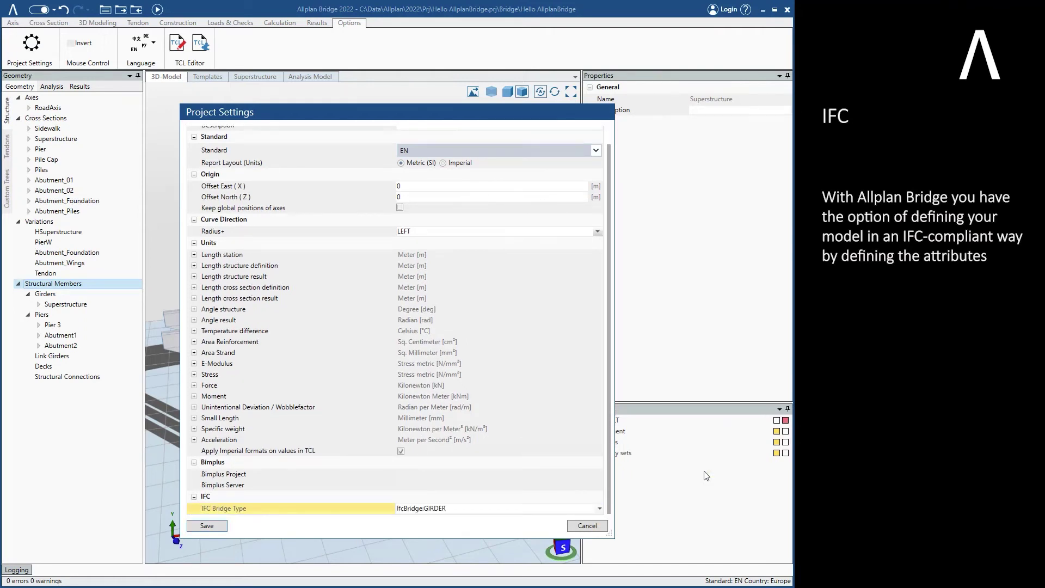
click(207, 526)
Assign an IFC bridge part type to Pier 3 and review Abutment1's IFC properties
click(63, 304)
click(69, 325)
scroll(719, 356, down, 3)
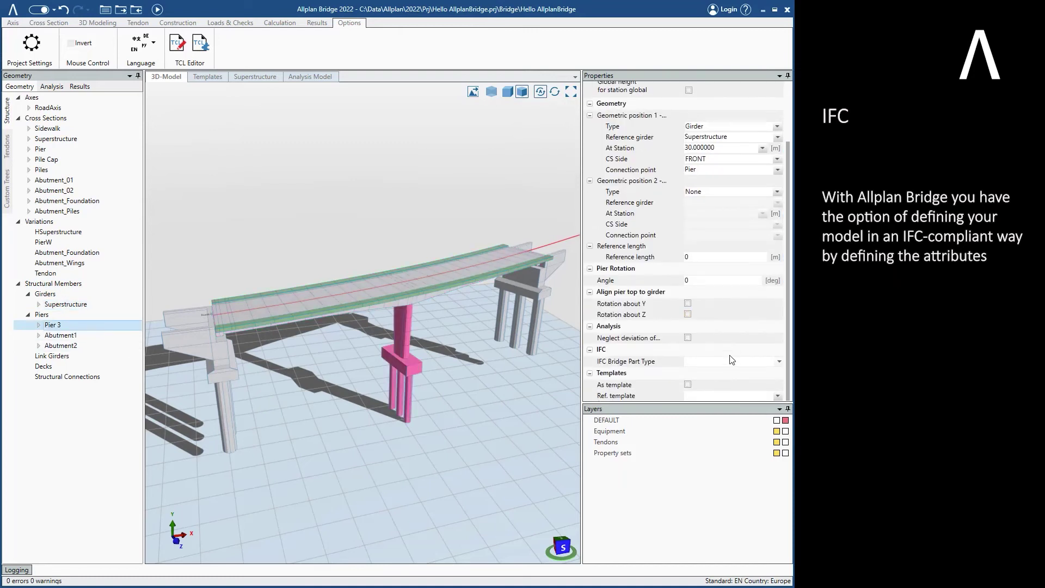
click(730, 360)
click(713, 419)
click(90, 337)
scroll(714, 365, down, 2)
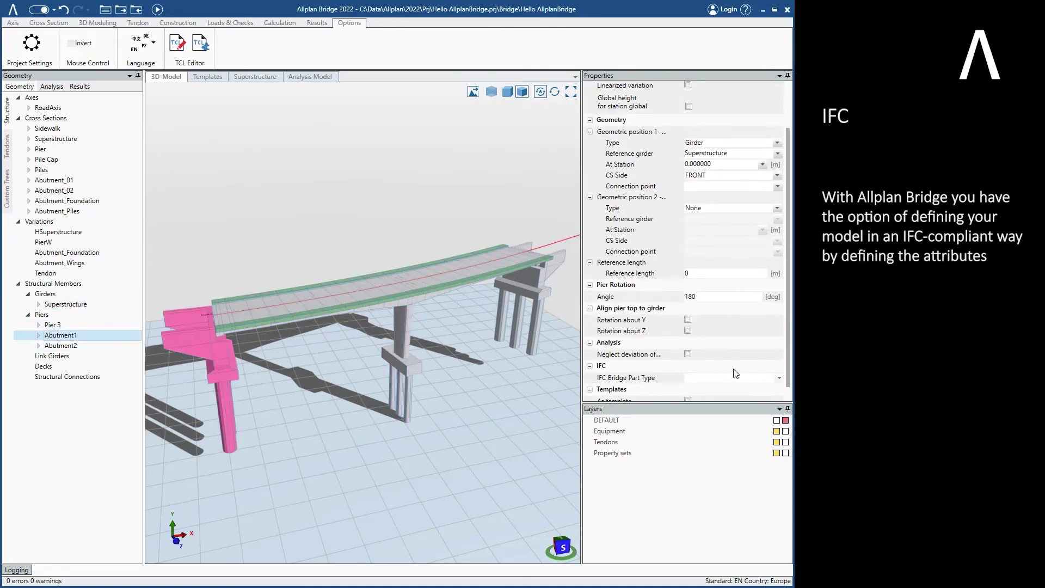
Check the IFC names of the Superstructure cross-section points 1, 2 and 3
double_click(79, 142)
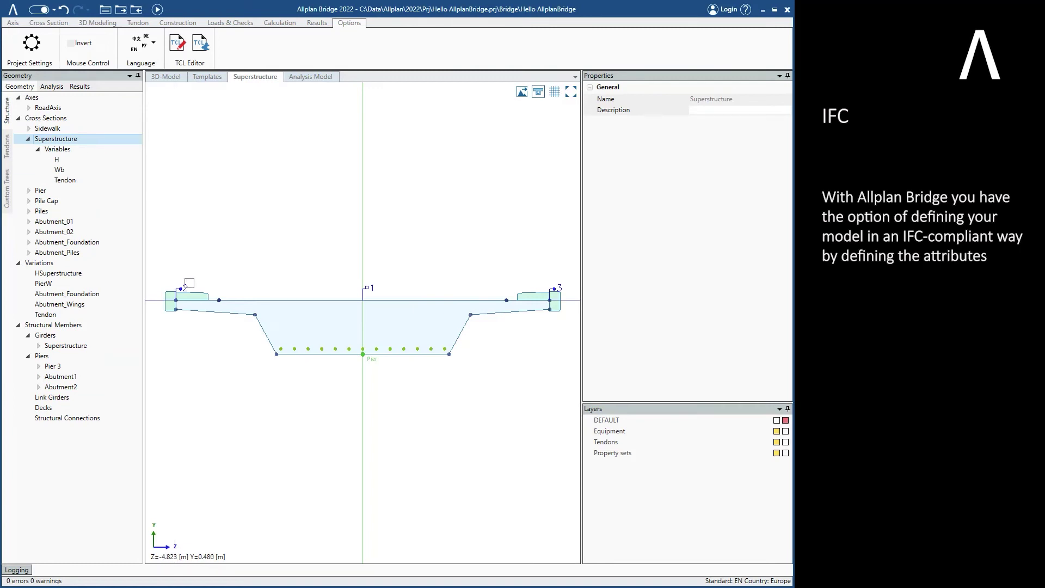
click(182, 288)
click(368, 288)
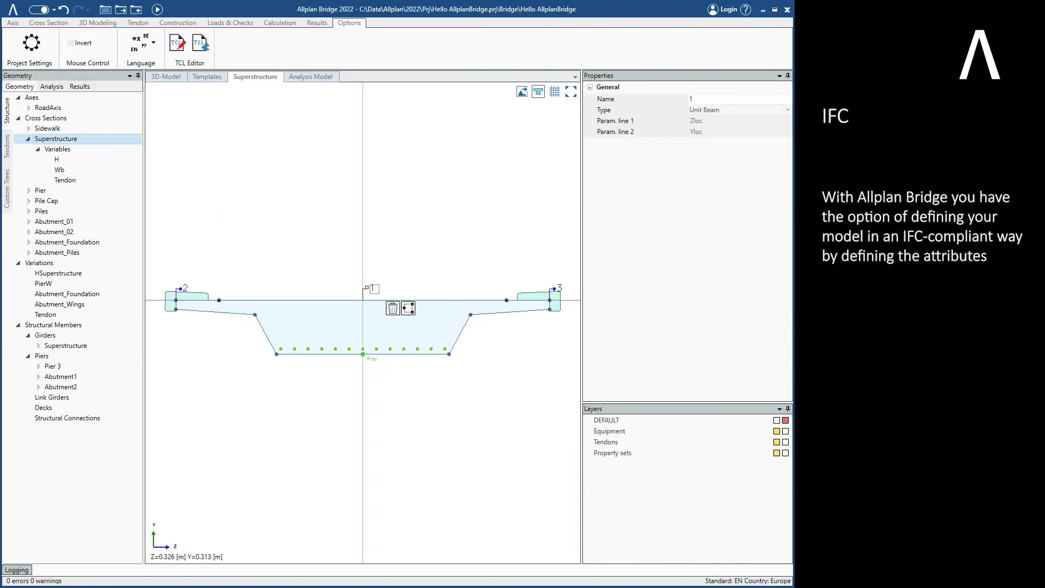
click(761, 216)
click(554, 288)
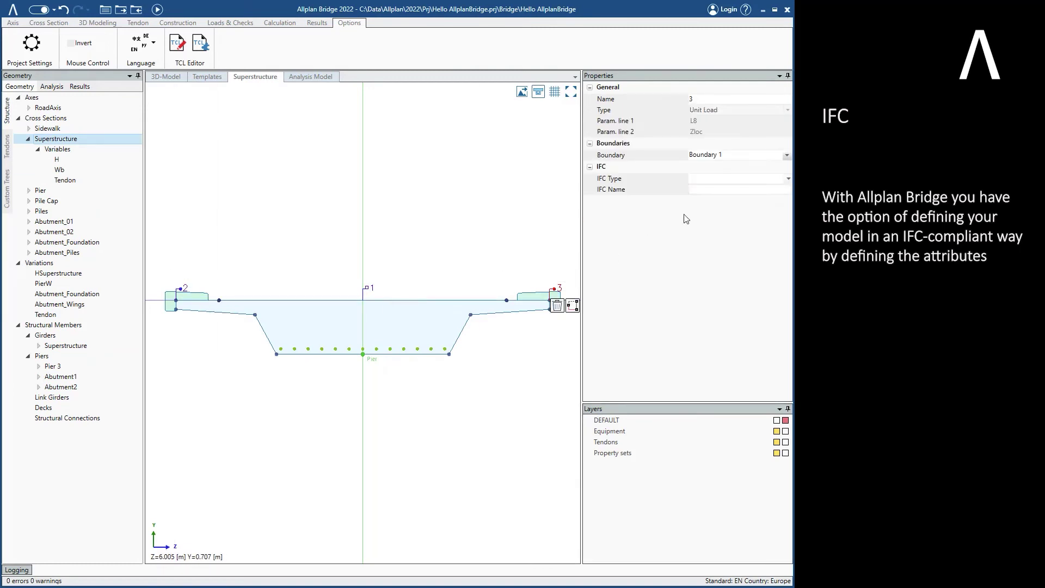
click(699, 190)
click(496, 194)
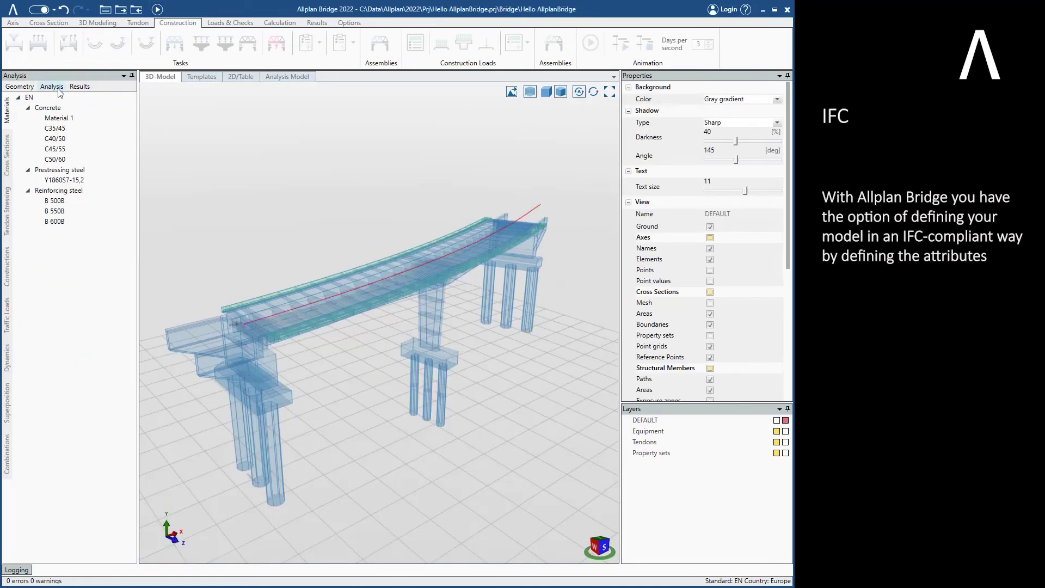
Create Construction 1 with Phase 1 and add a CONCRETE task
right_click(45, 101)
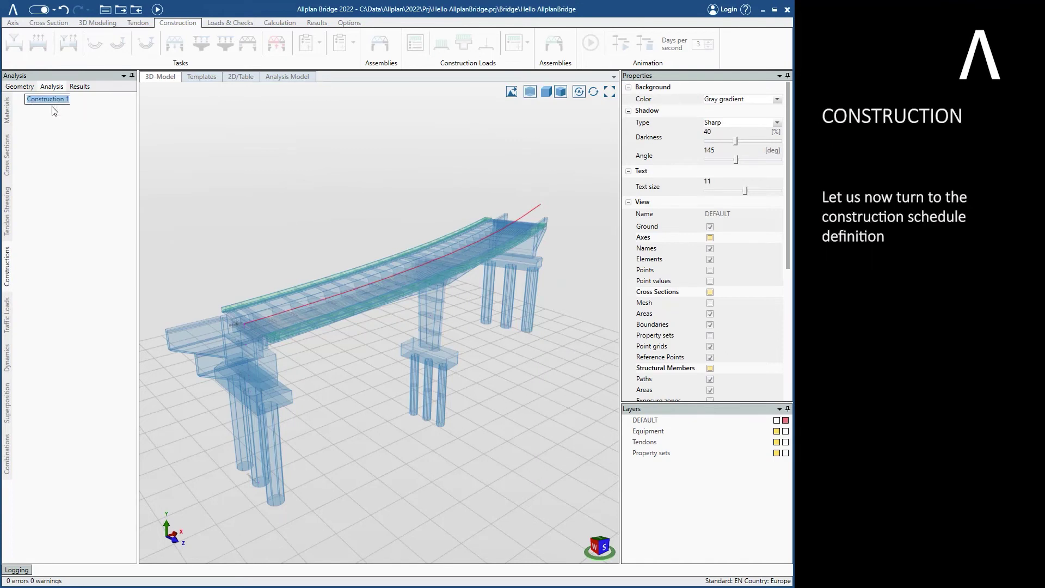
click(52, 106)
right_click(55, 104)
click(81, 108)
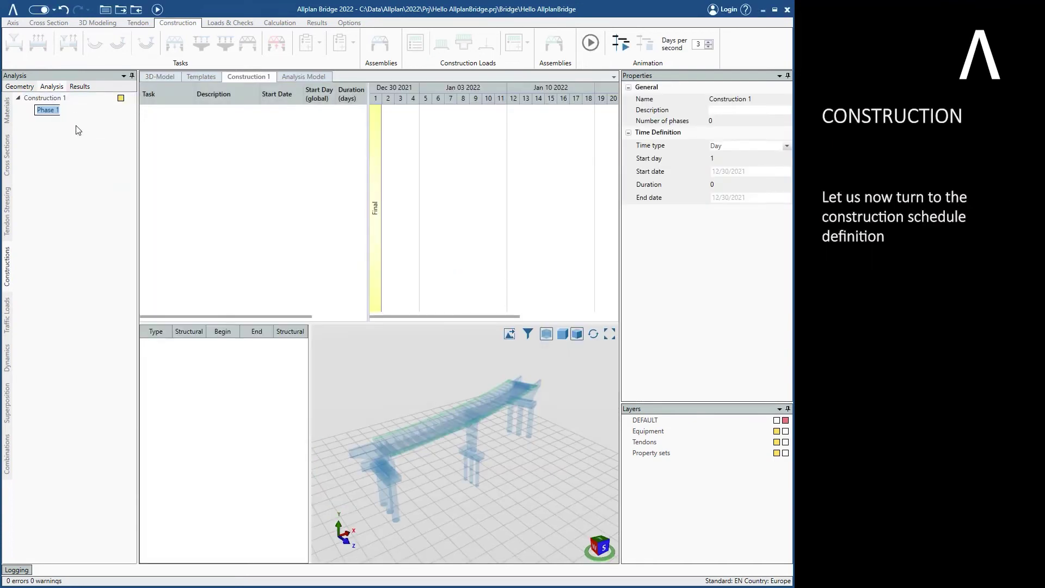
click(69, 43)
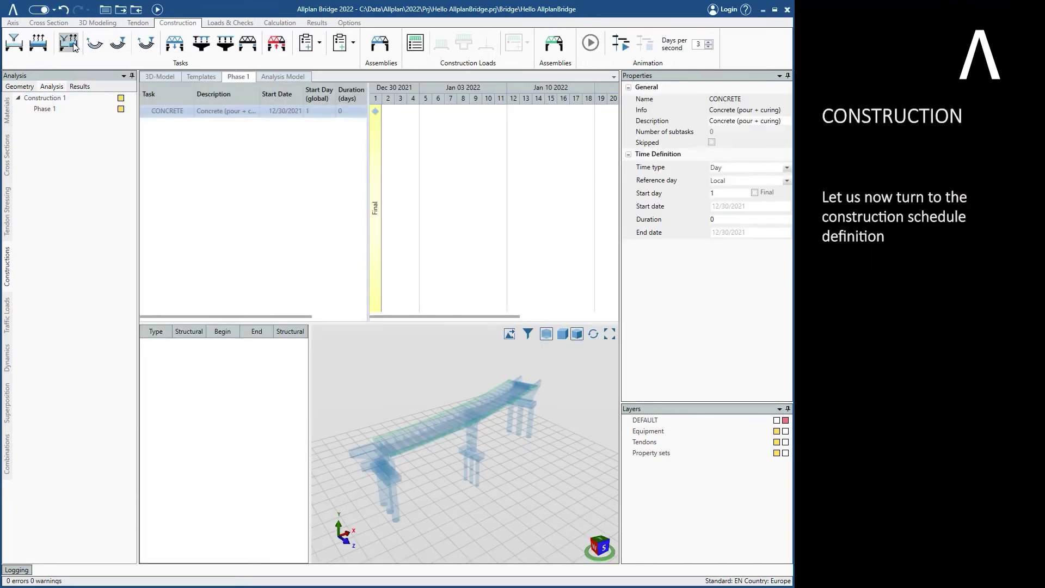
Assign the first abutment, between its two stations, to the CONCRETE task
drag(368, 187, 421, 185)
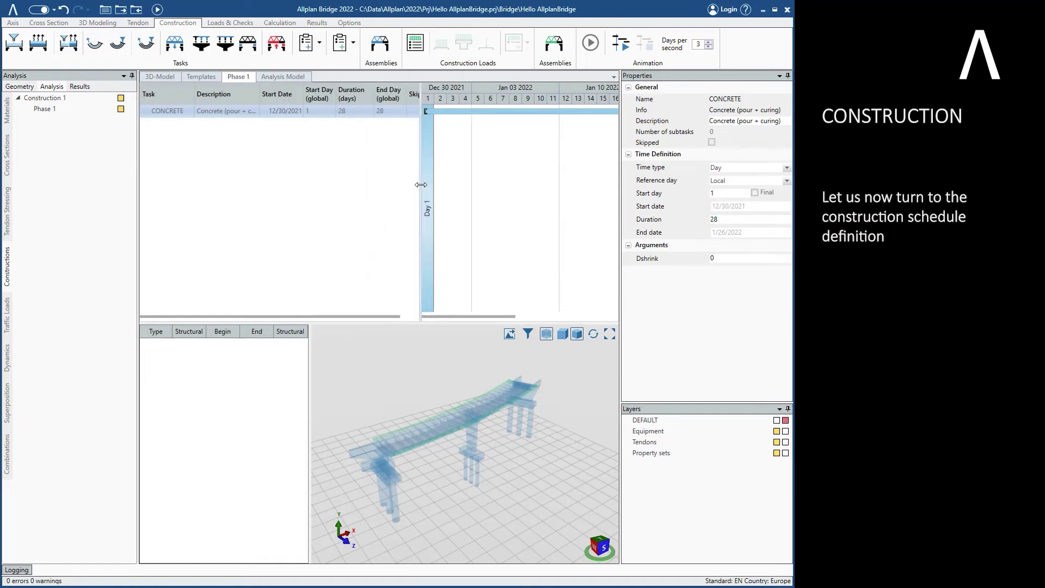
click(376, 61)
scroll(388, 428, up, 3)
mouse_move(394, 410)
click(412, 440)
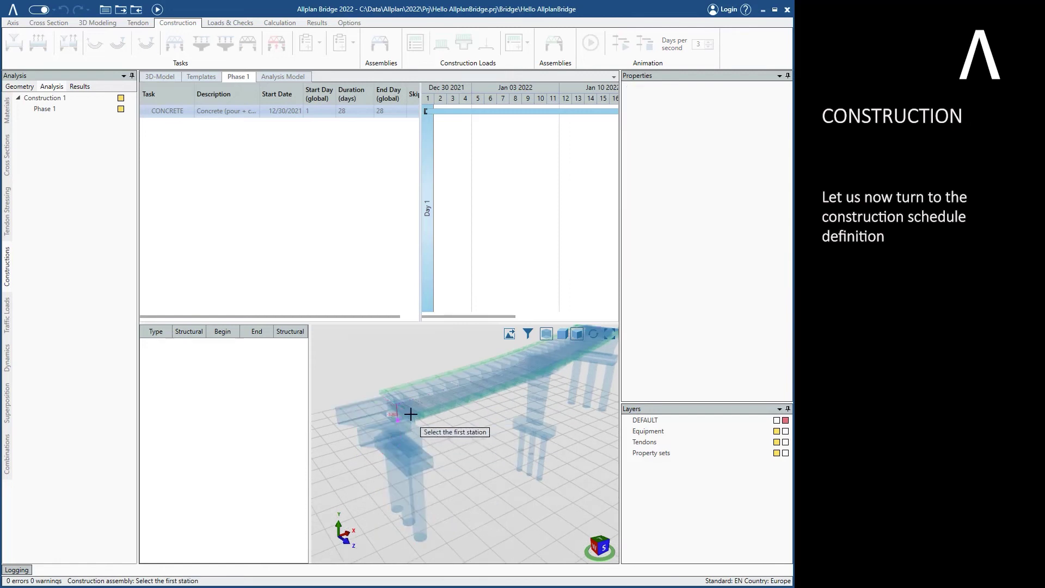
scroll(409, 408, up, 3)
click(410, 403)
scroll(402, 365, down, 3)
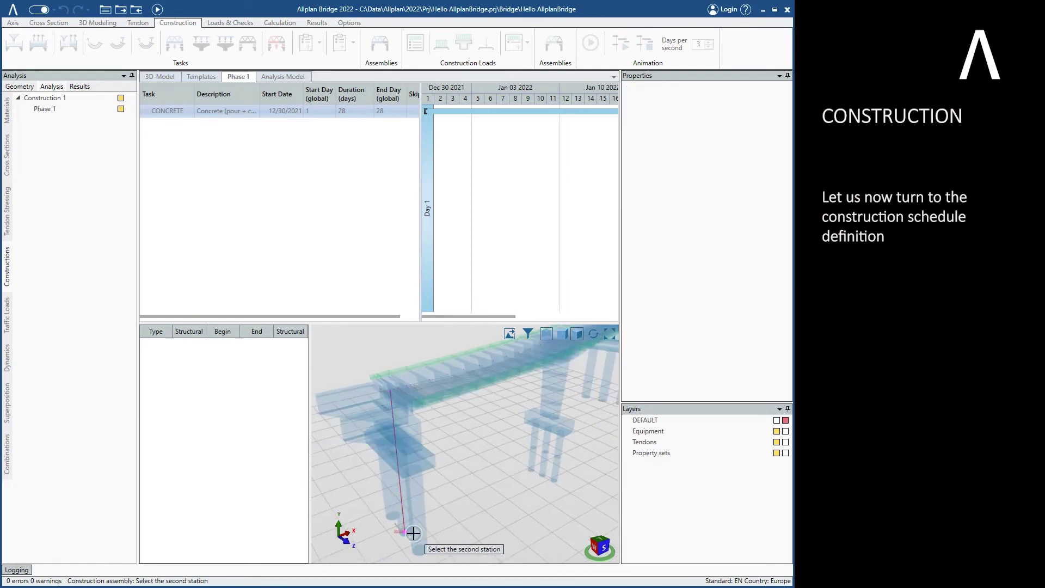
click(414, 534)
key(Escape)
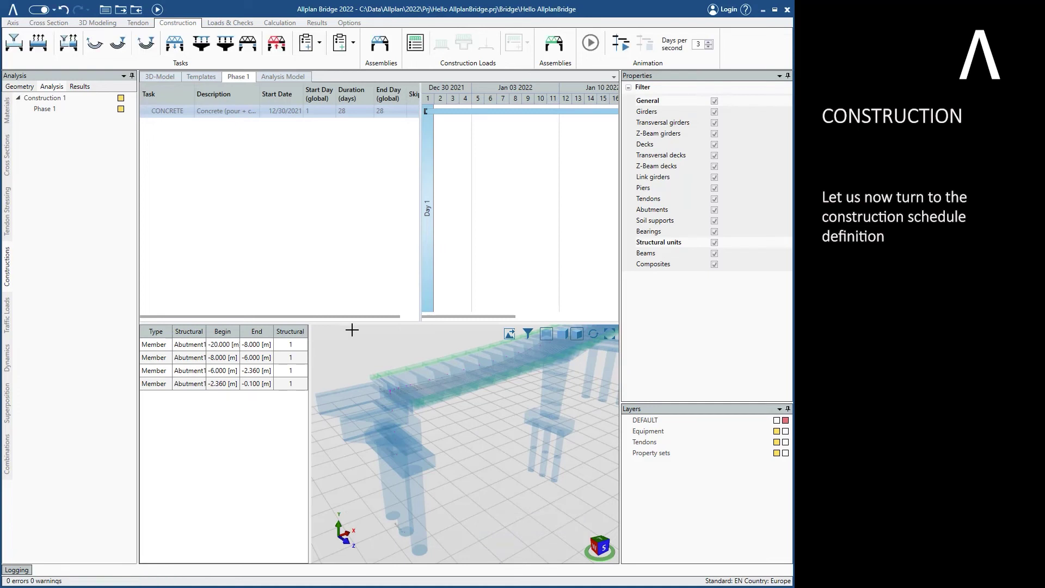
Duplicate the CONCRETE task and assign it to Abutment2
click(172, 113)
right_click(182, 114)
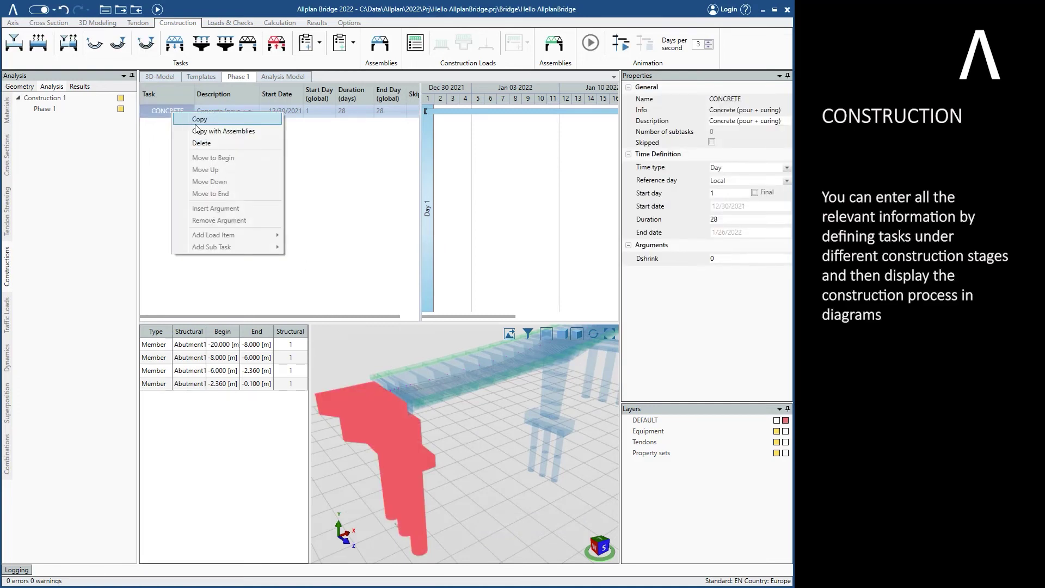
click(197, 121)
click(380, 44)
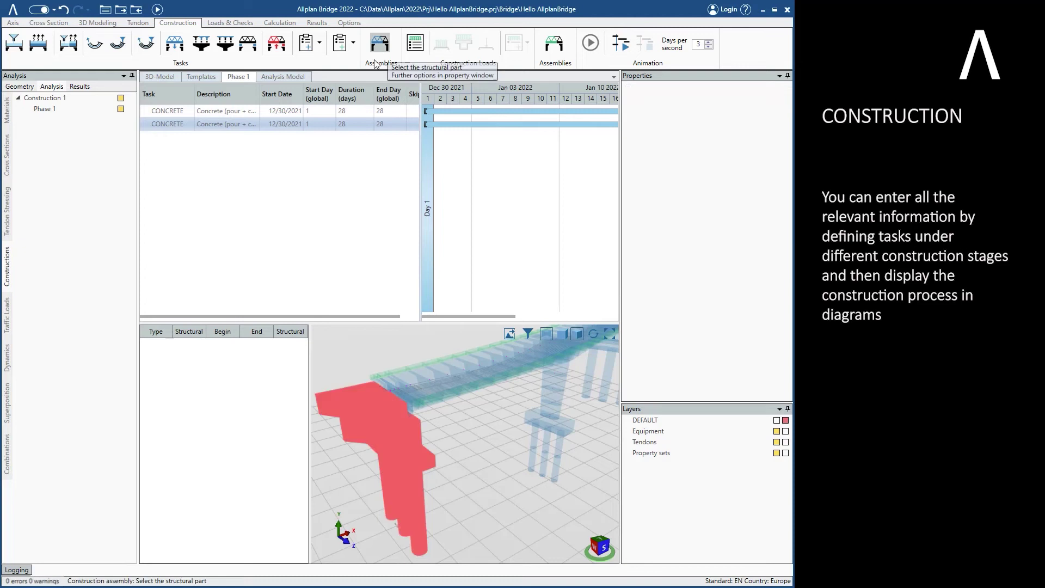
click(534, 347)
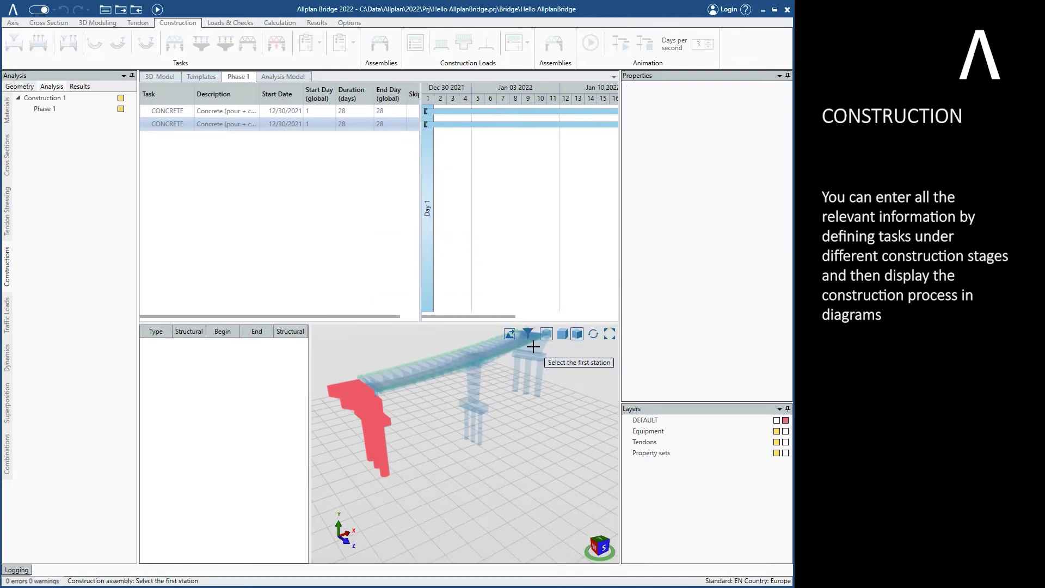
click(533, 347)
key(Escape)
click(193, 345)
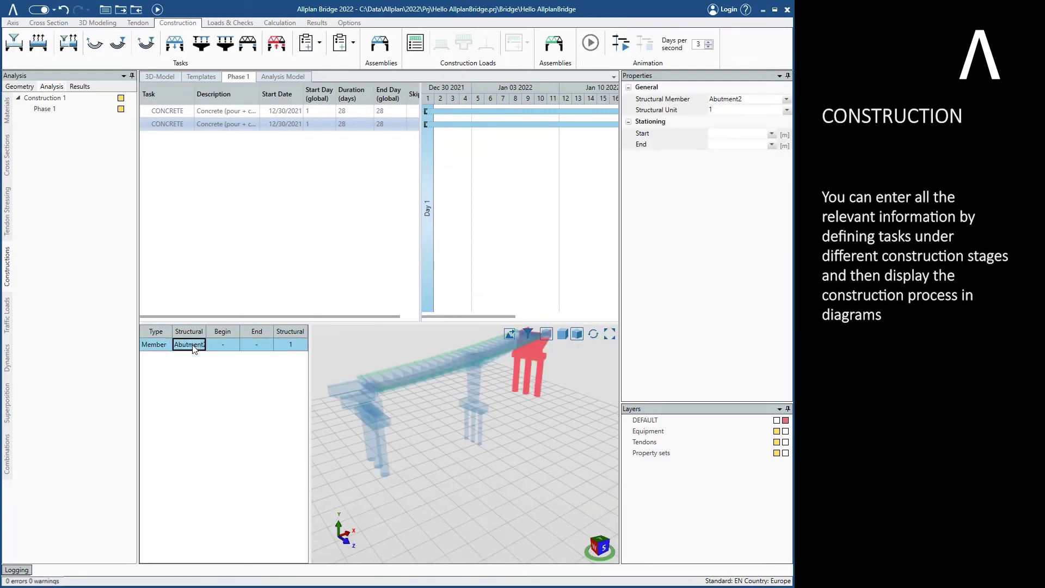
middle_drag(468, 412, 467, 335)
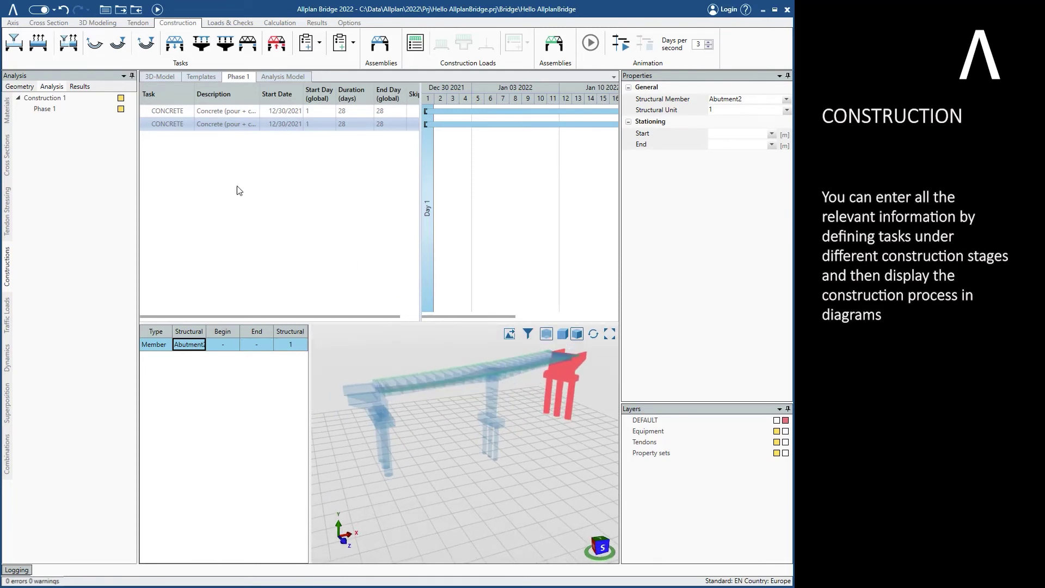
Add a third CONCRETE task pouring a Pier 3 segment between two stations
click(69, 43)
click(380, 44)
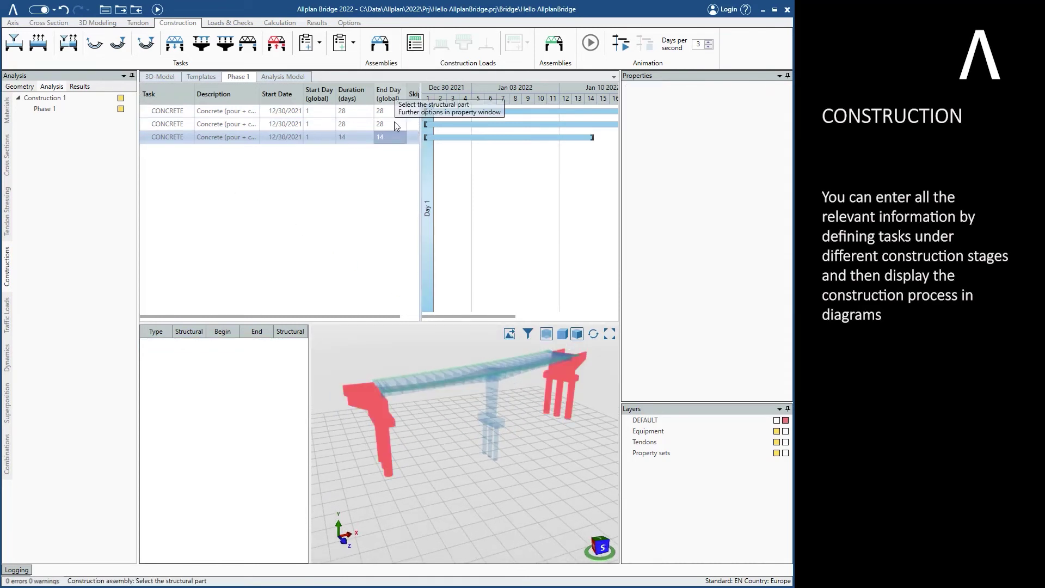
scroll(502, 402, up, 4)
click(486, 433)
click(470, 496)
click(468, 501)
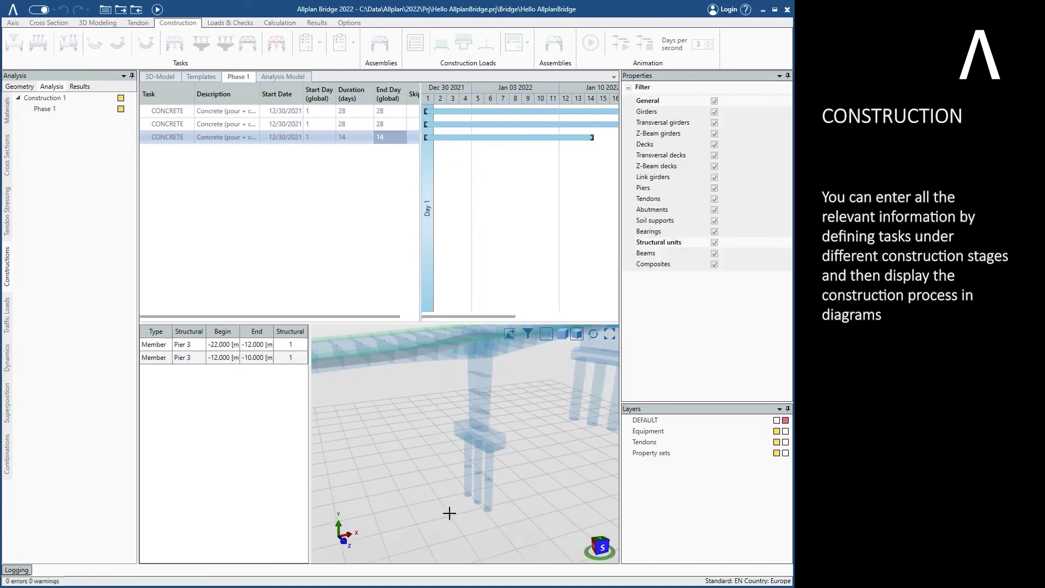
key(Escape)
click(258, 357)
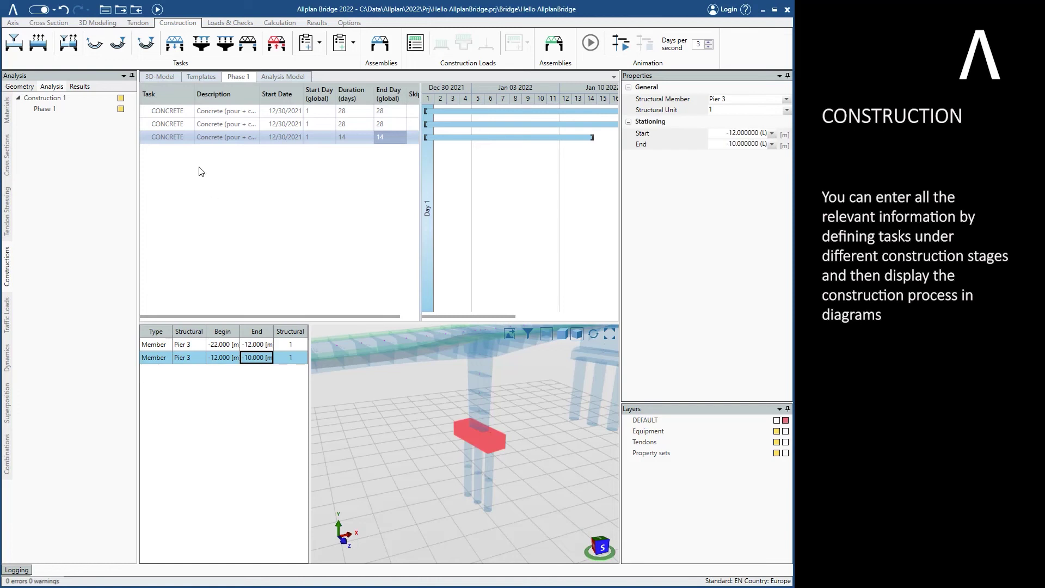
Add a fourth CONCRETE task with timing 14, pouring another Pier 3 segment
click(69, 43)
click(352, 151)
text(14)
key(Tab)
click(380, 45)
click(484, 372)
click(495, 398)
click(515, 415)
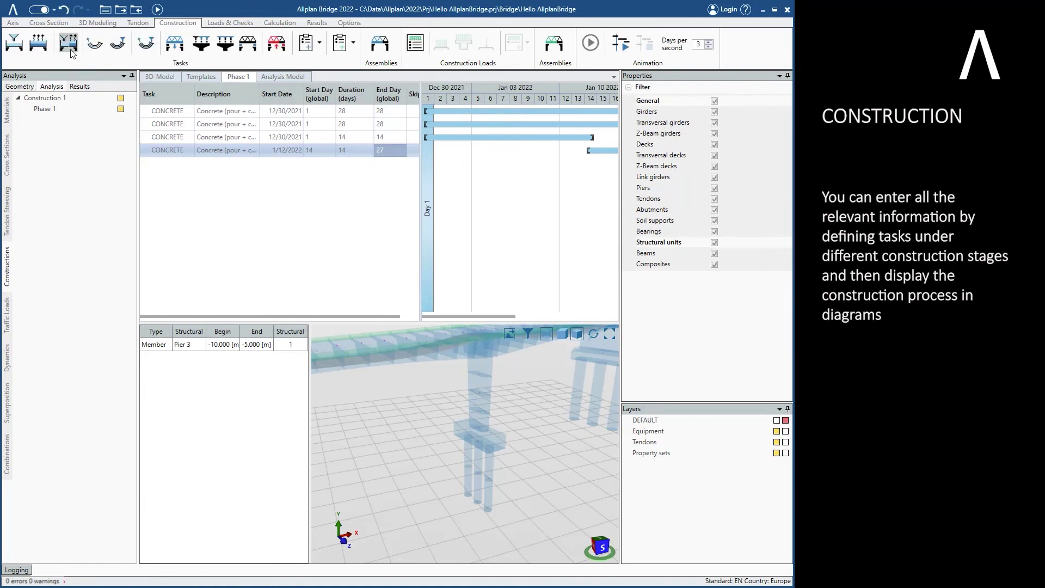
Add a fifth CONCRETE task pouring Pier 3 from -5 to 0 m
click(69, 43)
click(380, 43)
click(490, 363)
click(517, 392)
click(521, 390)
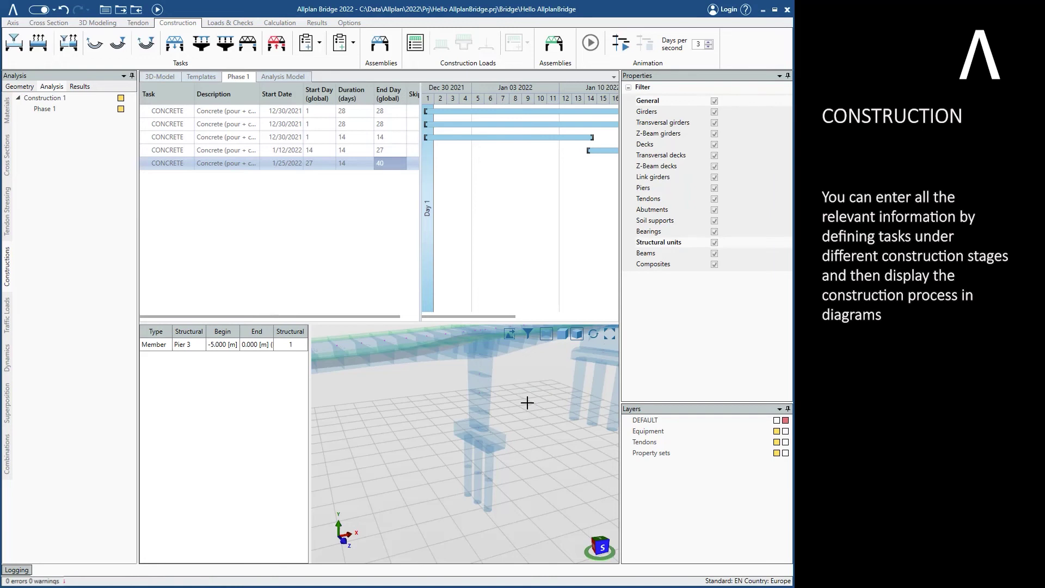
scroll(527, 403, down, 5)
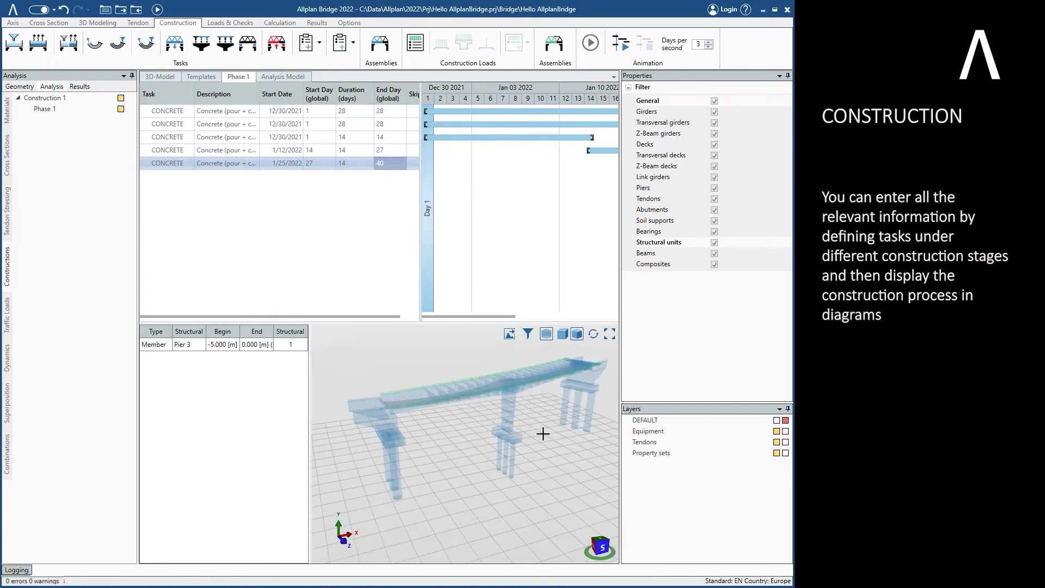
Add Phase 2 with a CONCRETE task starting on day 40, lasting 21 days
right_click(58, 103)
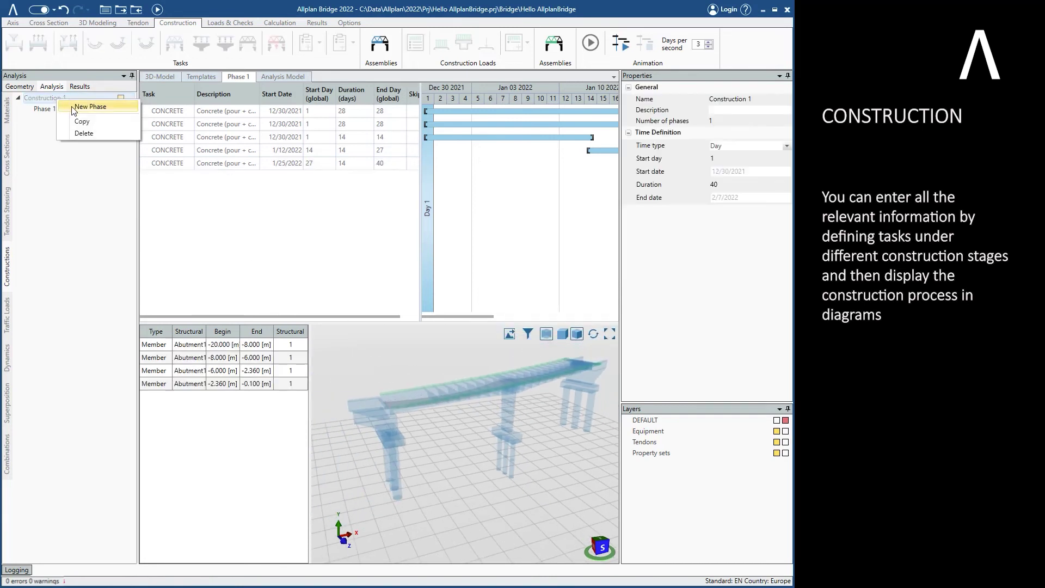
click(74, 108)
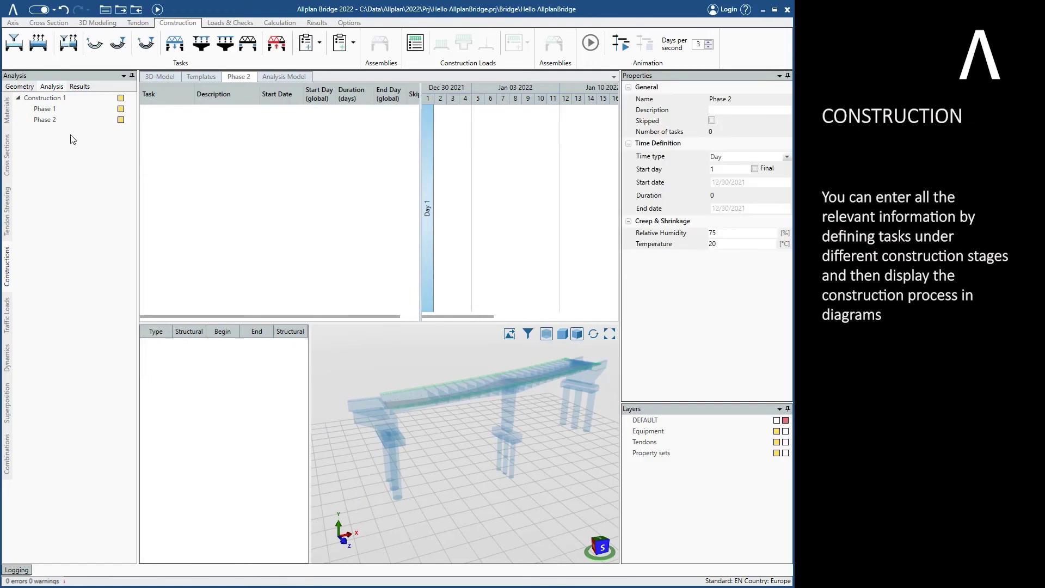
click(69, 43)
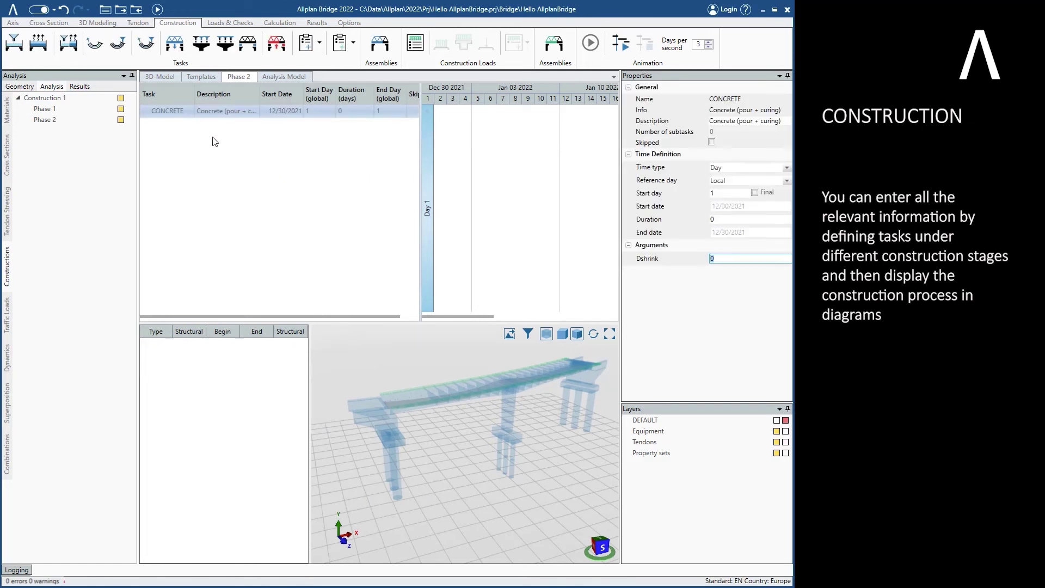
click(309, 111)
text(40)
click(357, 112)
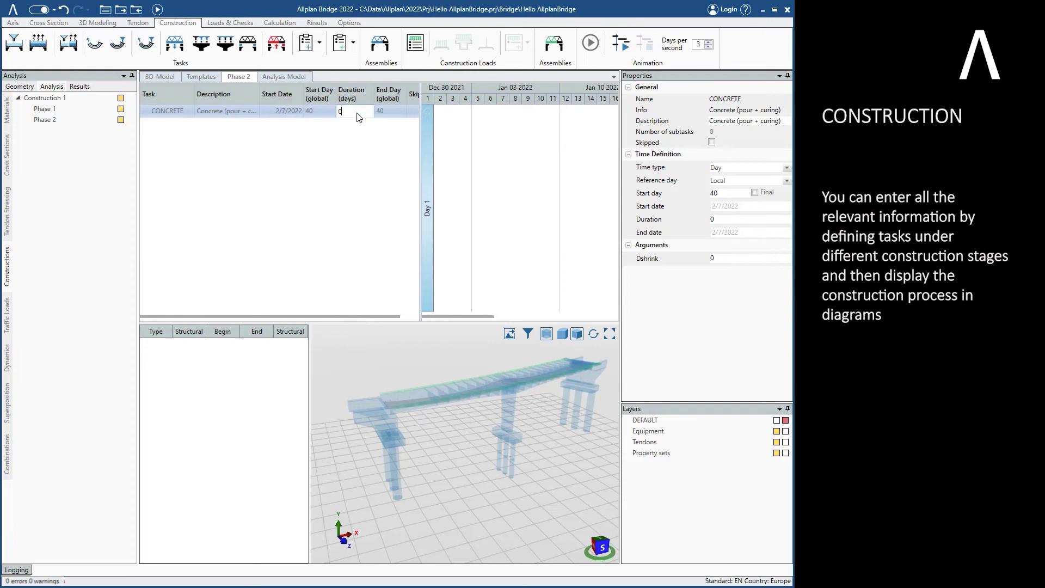
text(21)
key(Tab)
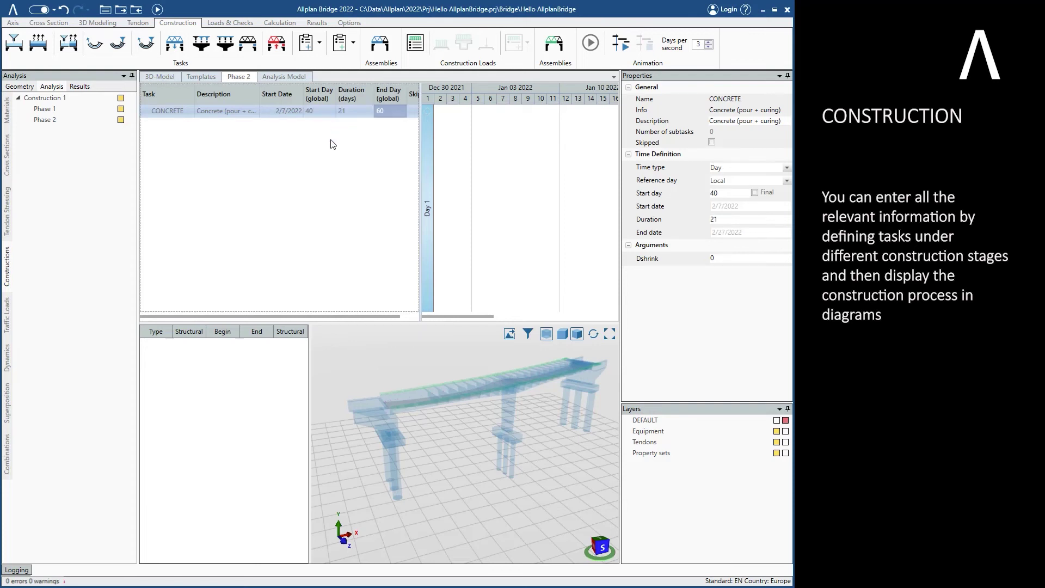
Assign the Superstructure from station 0 to 32.5 m to the task
click(379, 44)
click(408, 373)
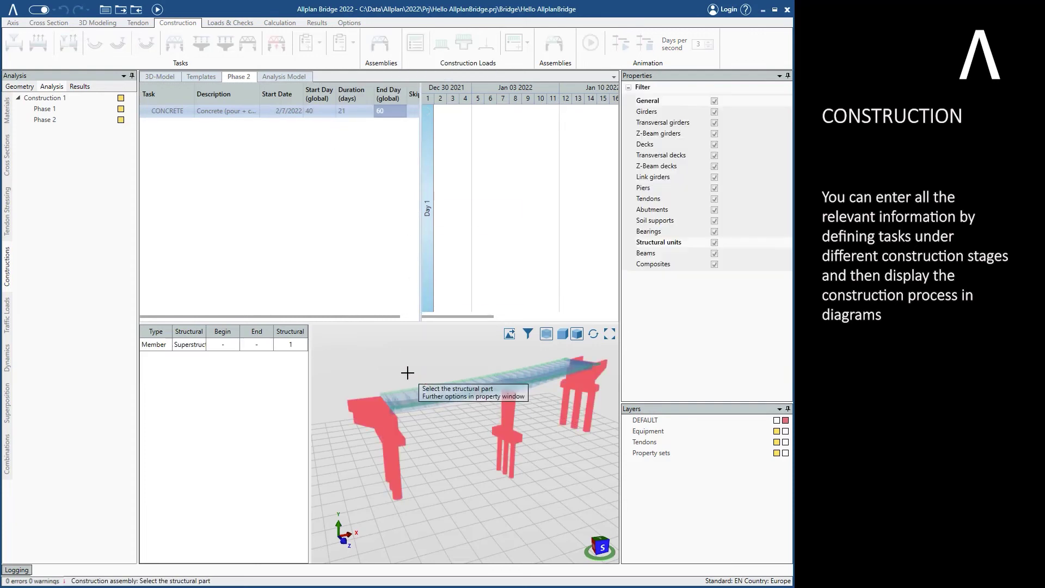
click(320, 363)
click(258, 347)
click(730, 134)
click(730, 134)
click(727, 147)
click(726, 147)
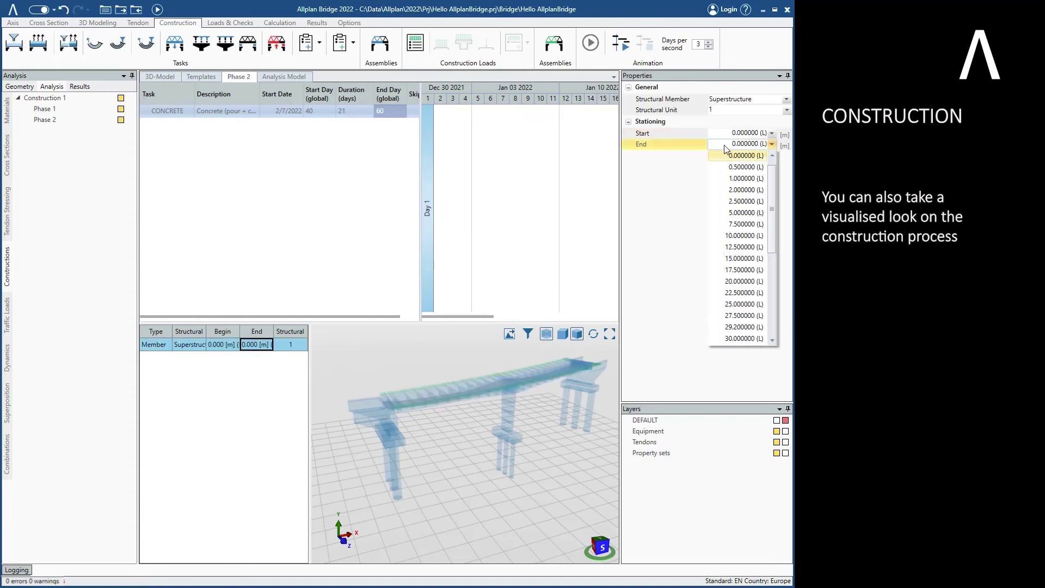
click(723, 279)
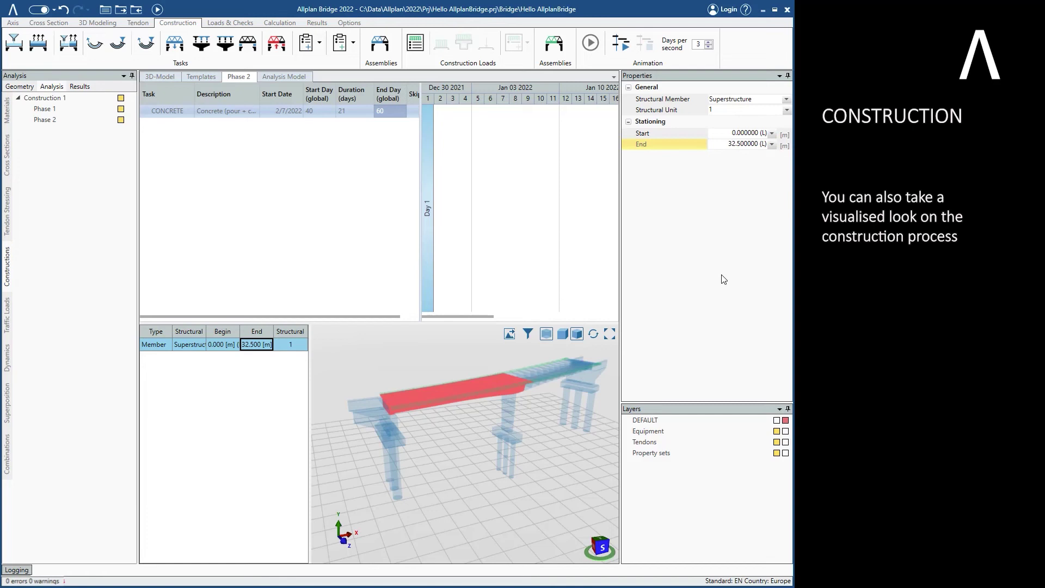
click(45, 120)
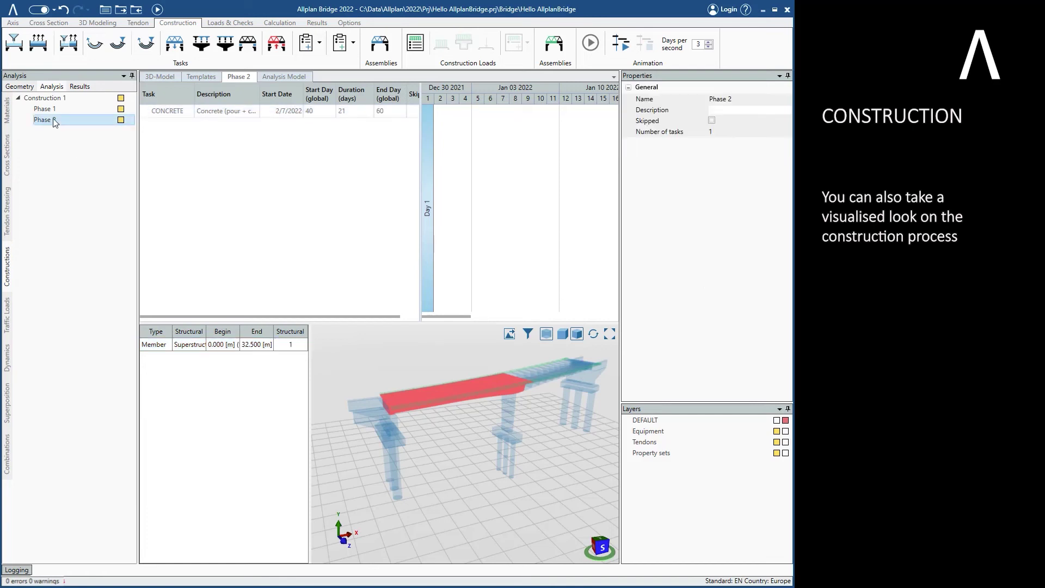
Copy Phase 2 to create a new Phase 3
right_click(53, 120)
click(78, 141)
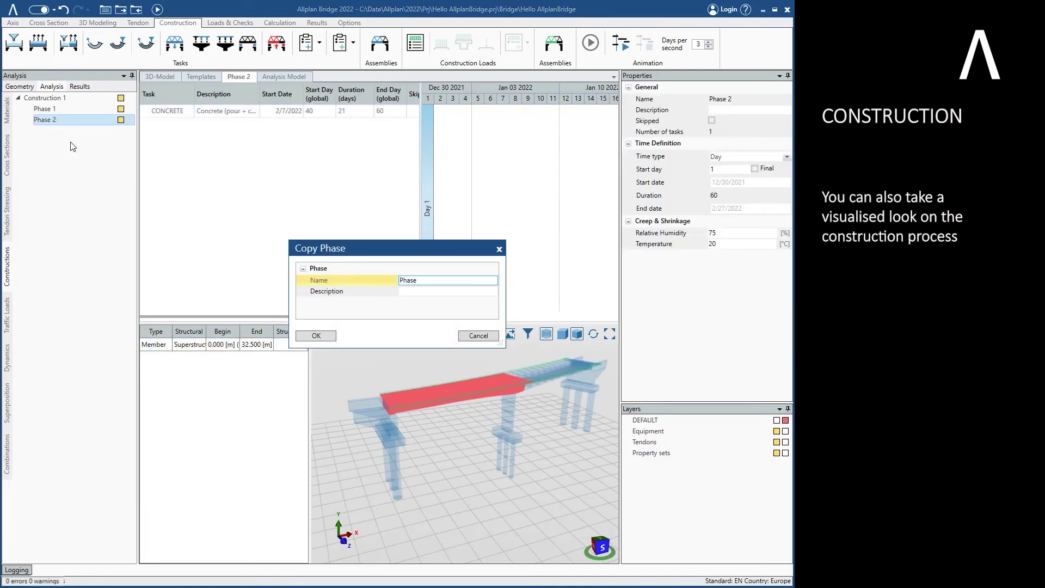
click(314, 335)
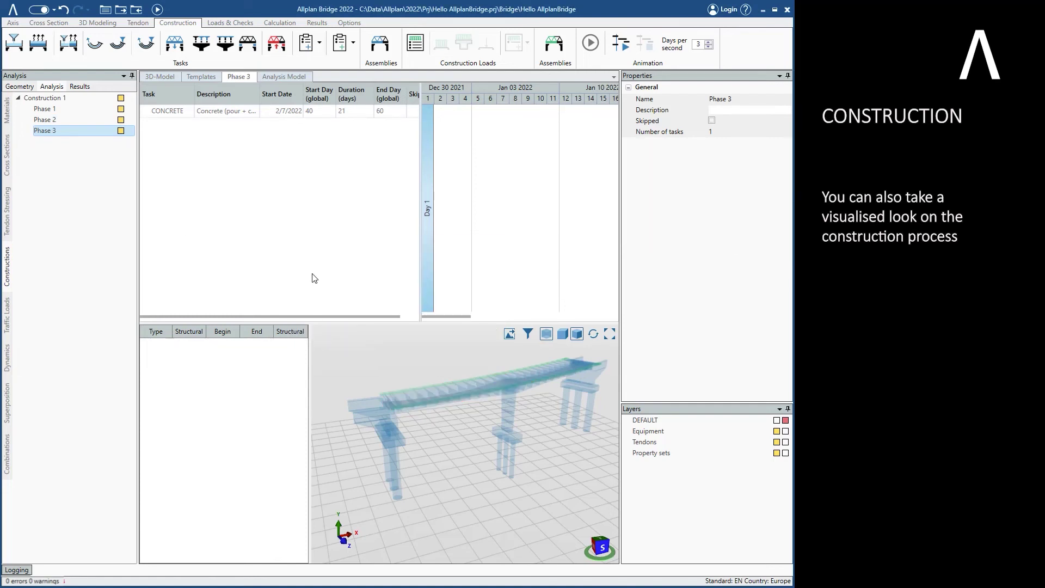
Assign the superstructure from station 32.5 to 60 m to Phase 3's concrete task
click(234, 111)
click(380, 44)
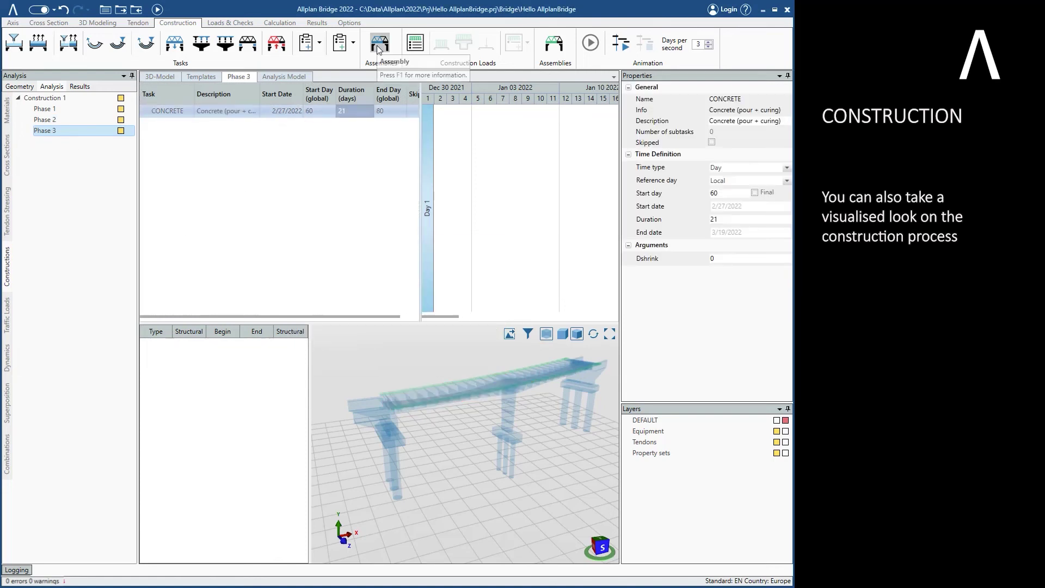
scroll(528, 370, up, 4)
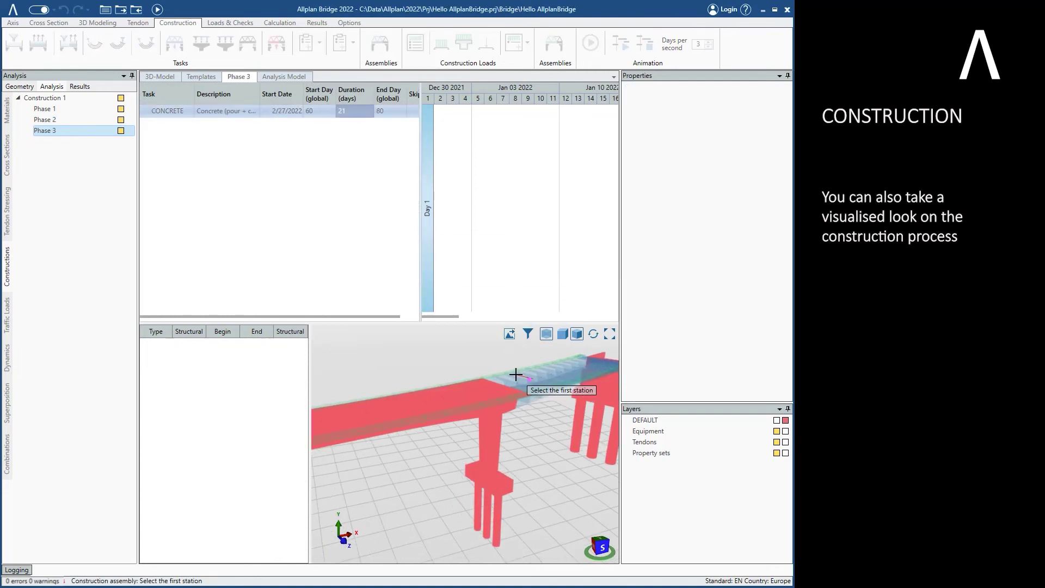
click(518, 374)
click(186, 349)
click(732, 133)
text(32.5)
key(Tab)
text(60)
key(Return)
scroll(419, 365, down, 4)
click(419, 366)
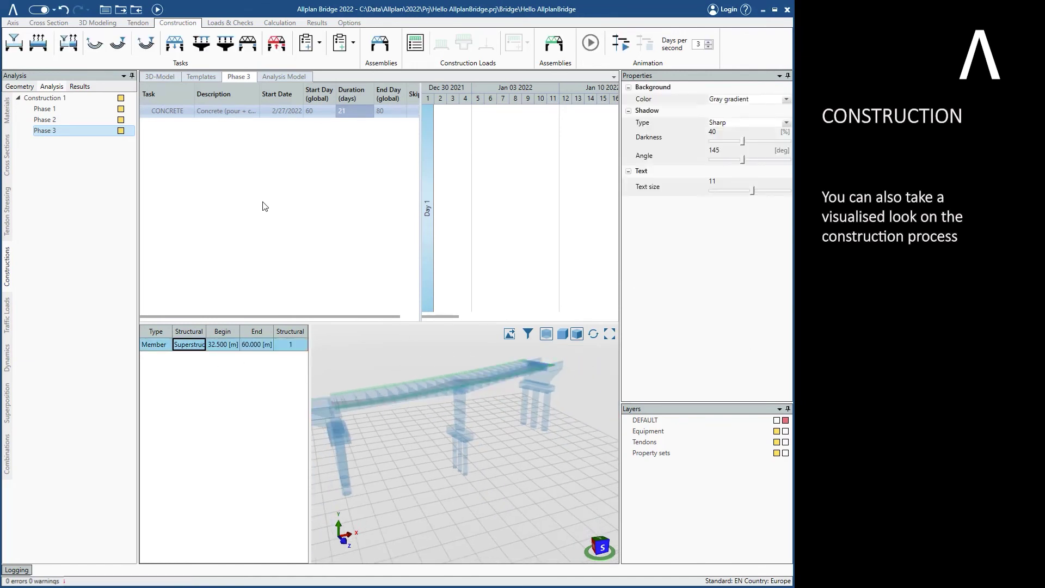
Add a TENSION task to Phase 3 that tensions Tendon Group 1 on day 80
click(150, 55)
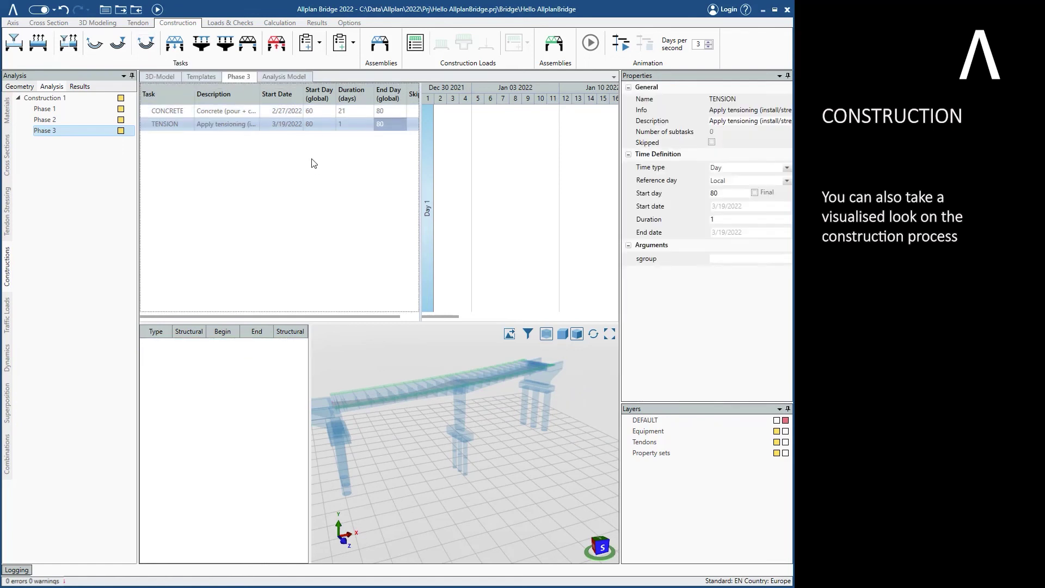
click(19, 86)
click(7, 146)
drag(48, 98, 189, 350)
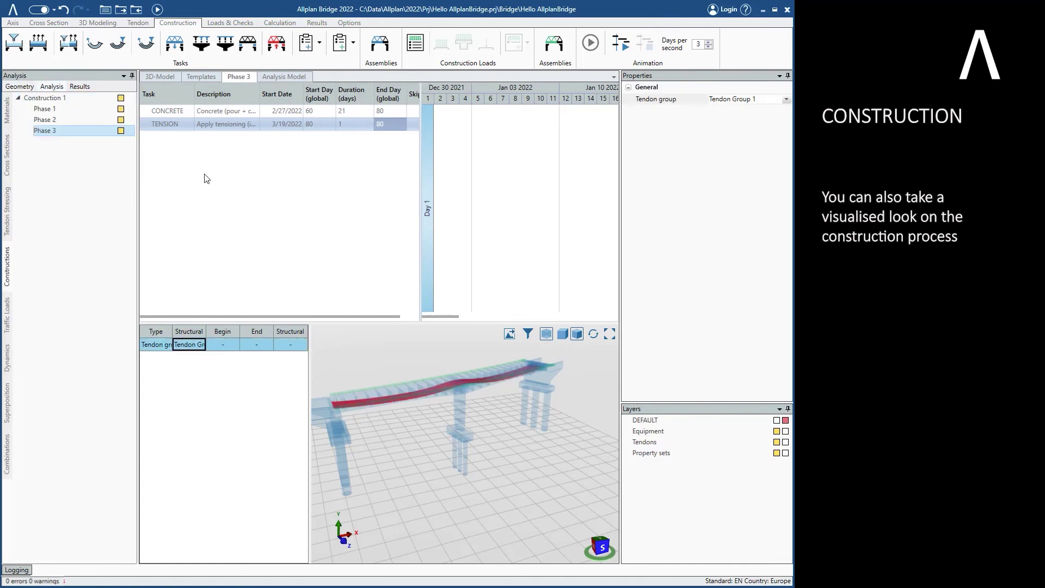
click(280, 23)
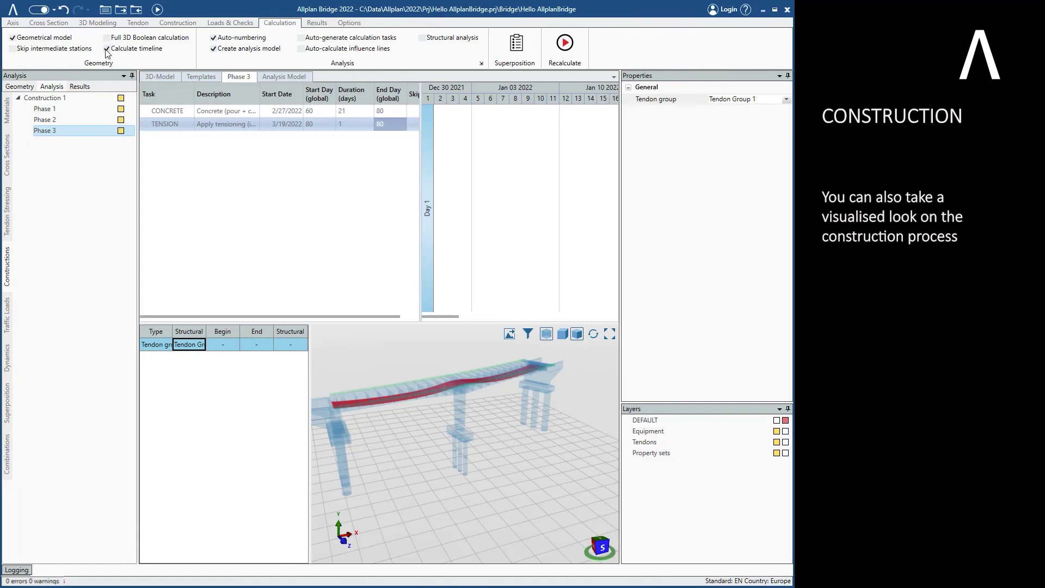
Recalculate the model and show Construction 1's full schedule in a widened Gantt chart
click(157, 9)
click(75, 97)
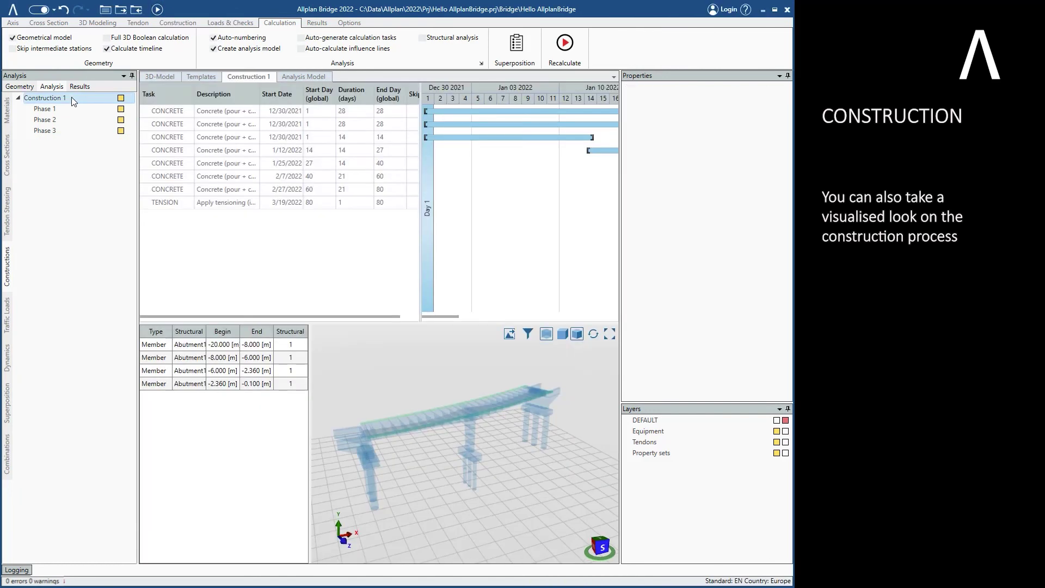
drag(401, 251, 294, 265)
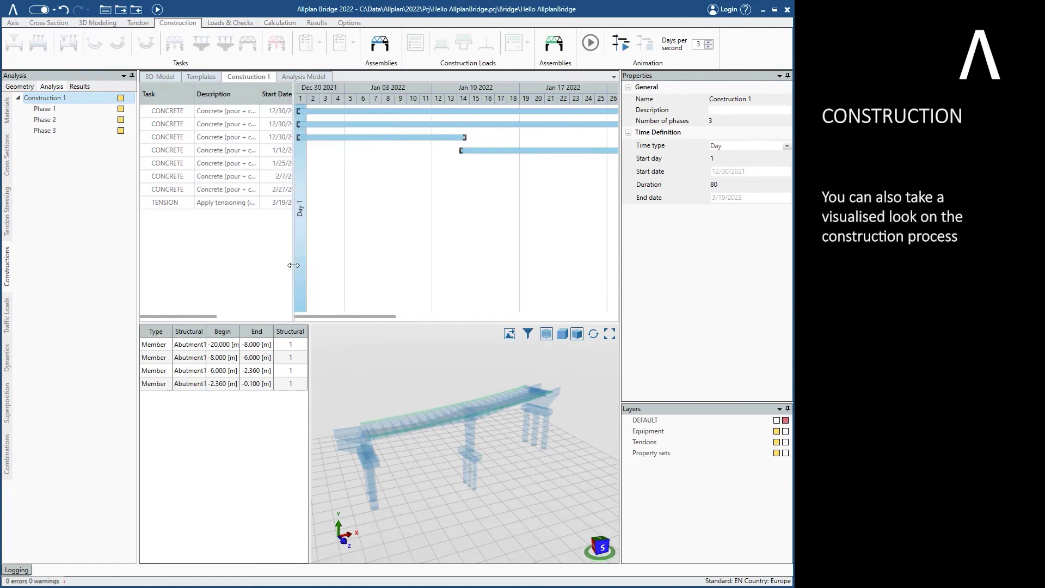
mouse_move(330, 316)
mouse_down()
mouse_move(555, 312)
mouse_move(370, 316)
mouse_up()
Preview the build state on days 14, 27 and 1, then play the construction animation
click(344, 186)
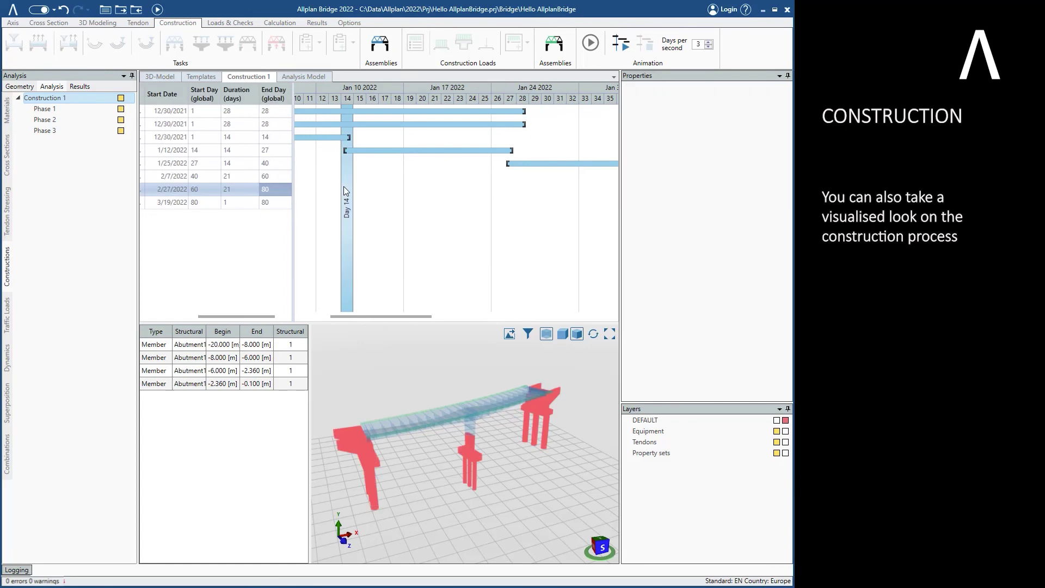
click(513, 199)
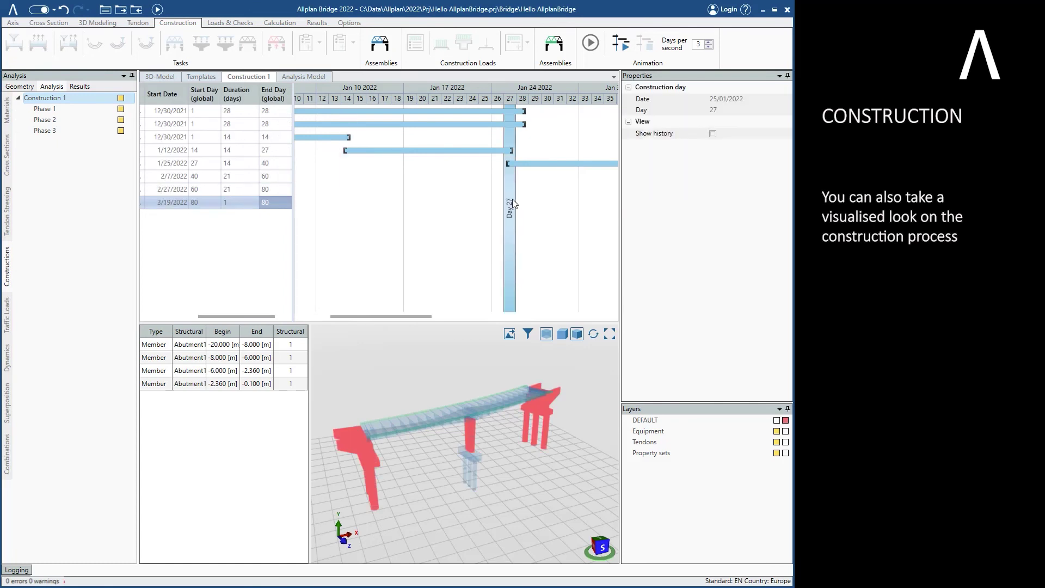
click(513, 199)
drag(371, 316, 287, 322)
click(301, 302)
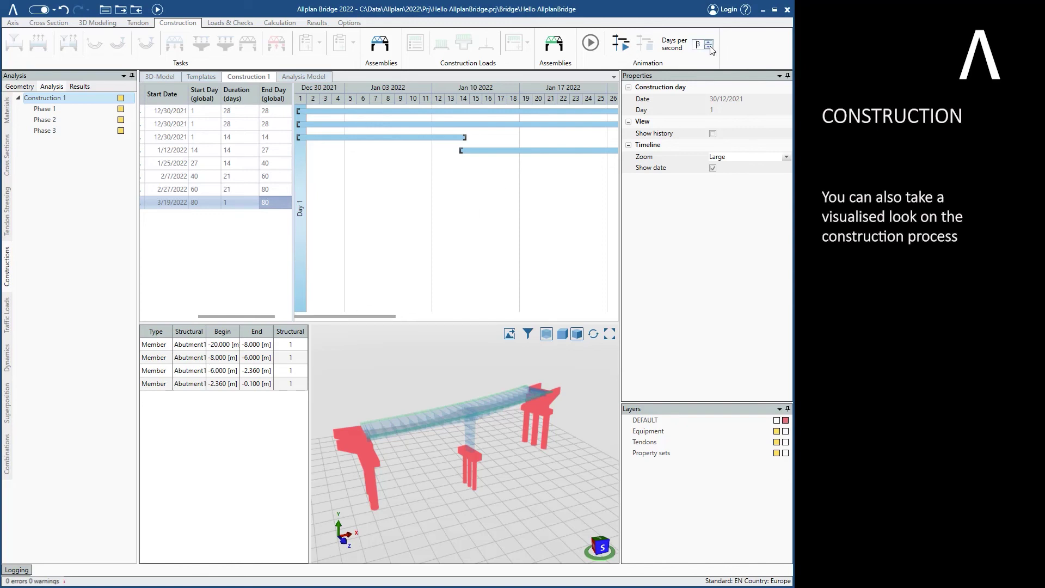
click(621, 43)
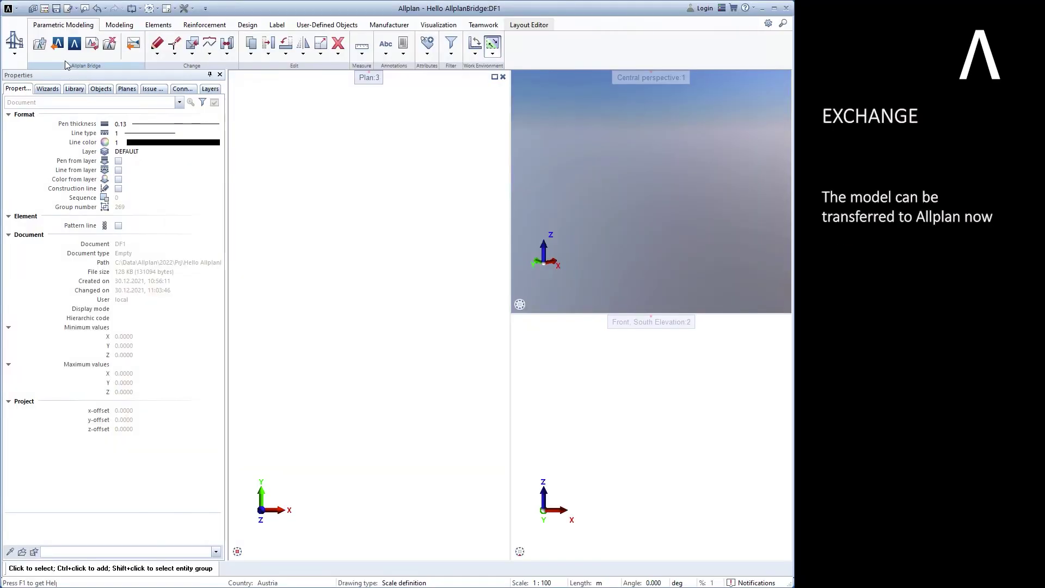
Import the Allplan Bridge project into Allplan and fit the whole bridge in view
click(61, 49)
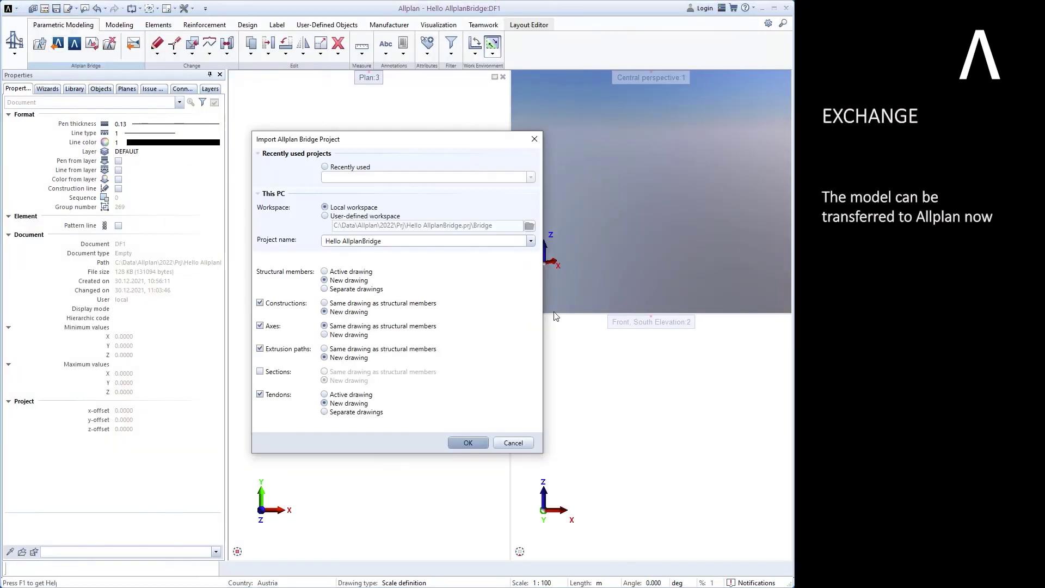
click(467, 443)
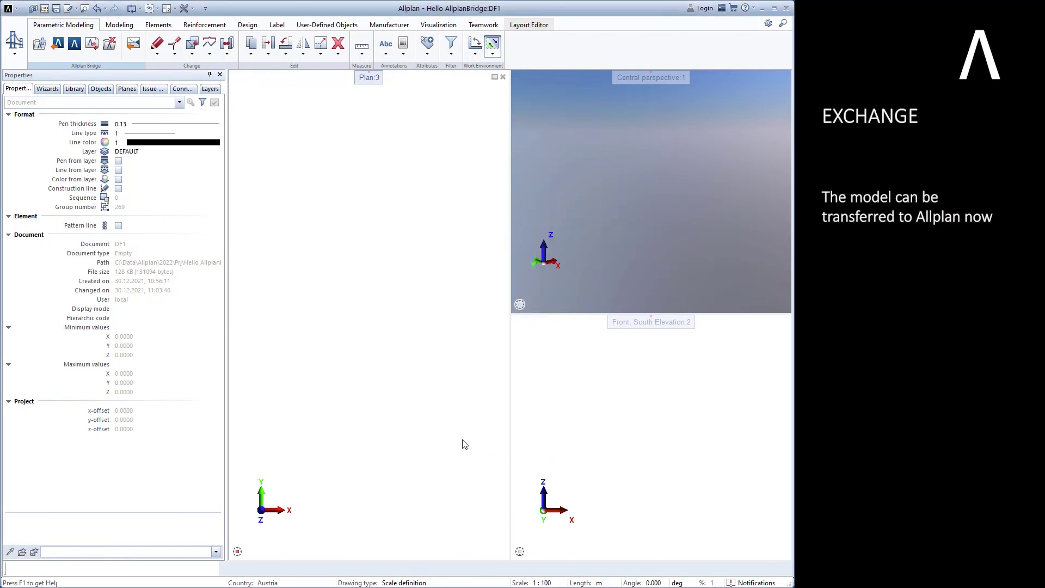
middle_click(648, 266)
middle_click(648, 266)
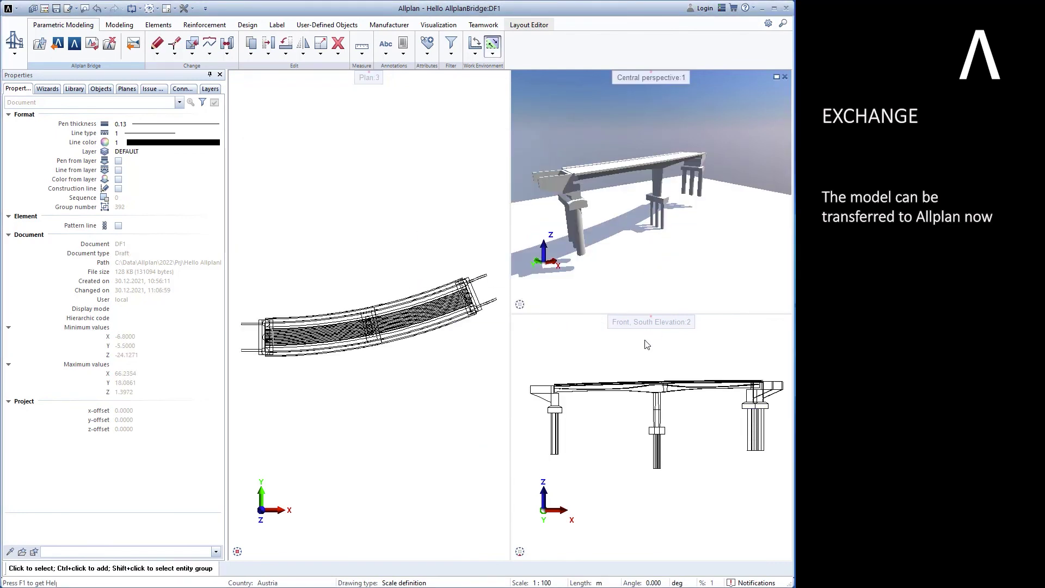
Expand the drawing-file structure to list the Pier 3 and Superstructure files
double_click(371, 199)
click(92, 167)
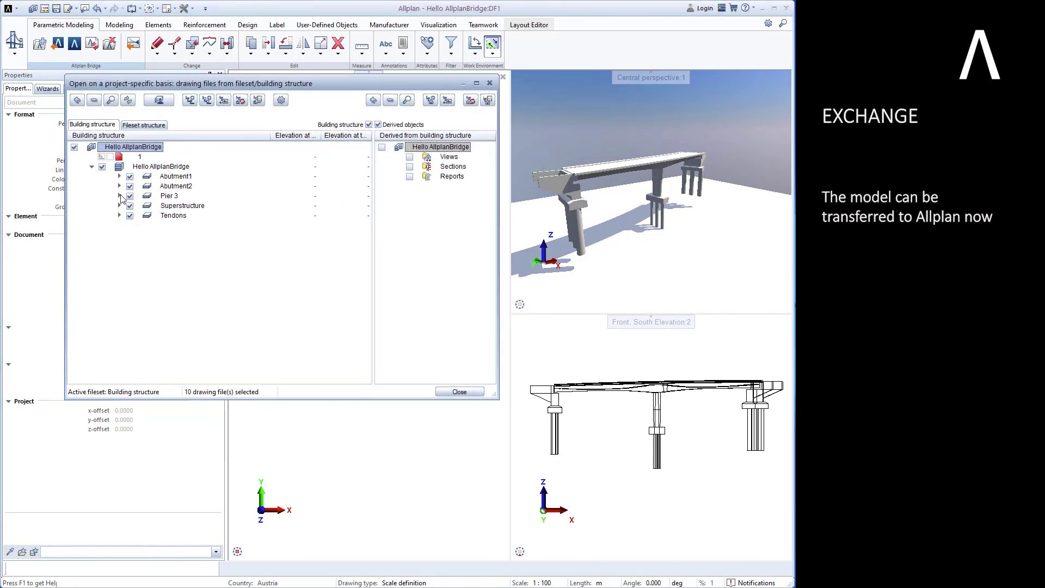
click(120, 196)
click(120, 226)
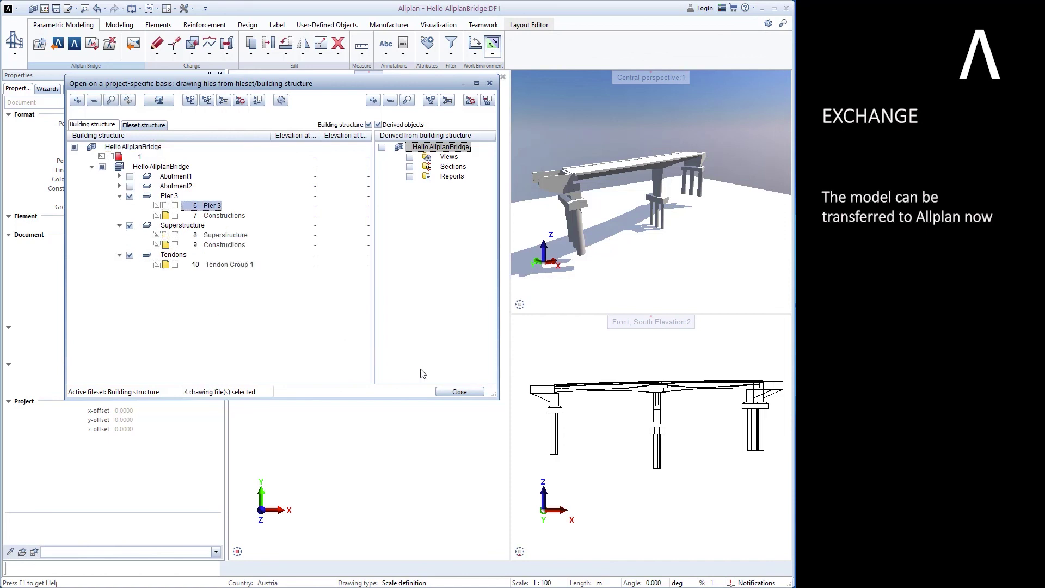
Open the selected drawings, check the deck's EN:C40/50 material and IfcBeam type, and hide the superstructure
click(459, 392)
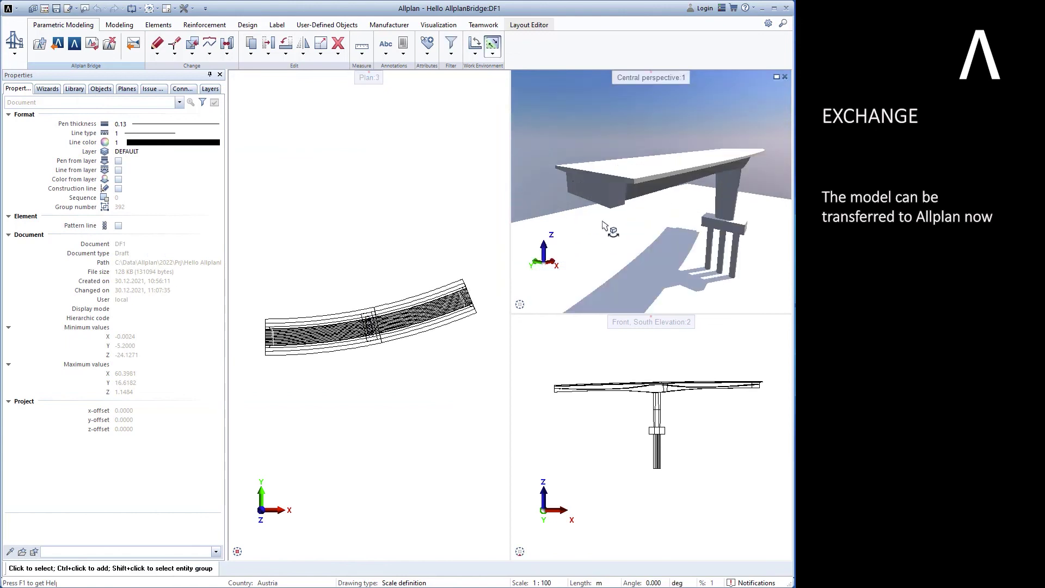
click(343, 397)
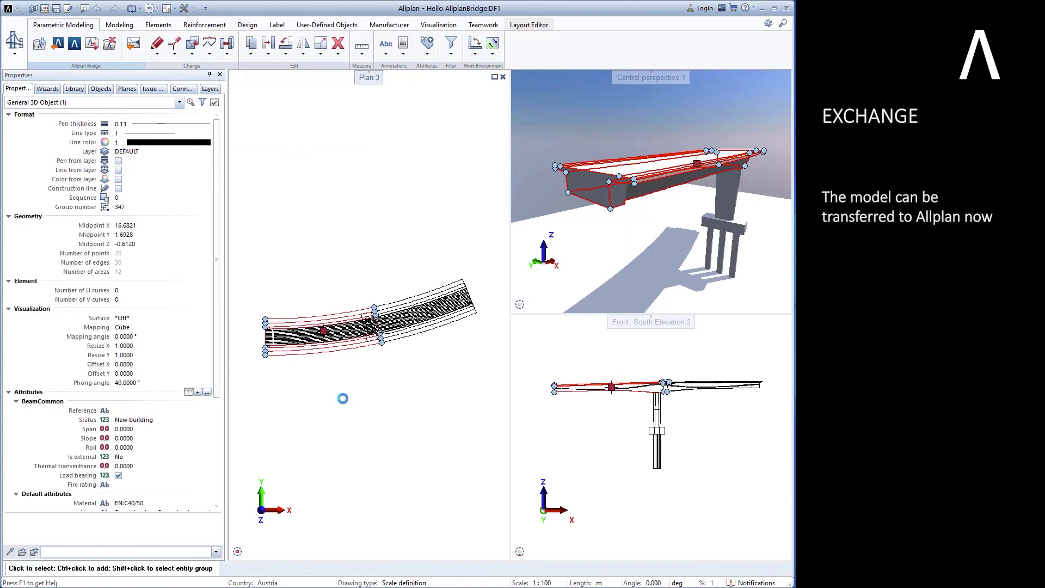
drag(217, 366, 215, 469)
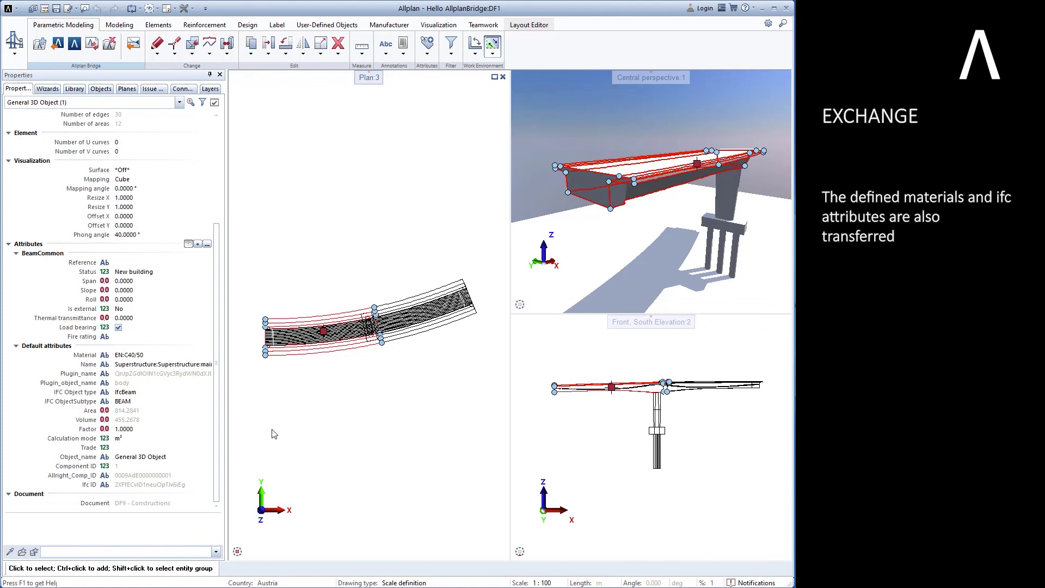
click(100, 89)
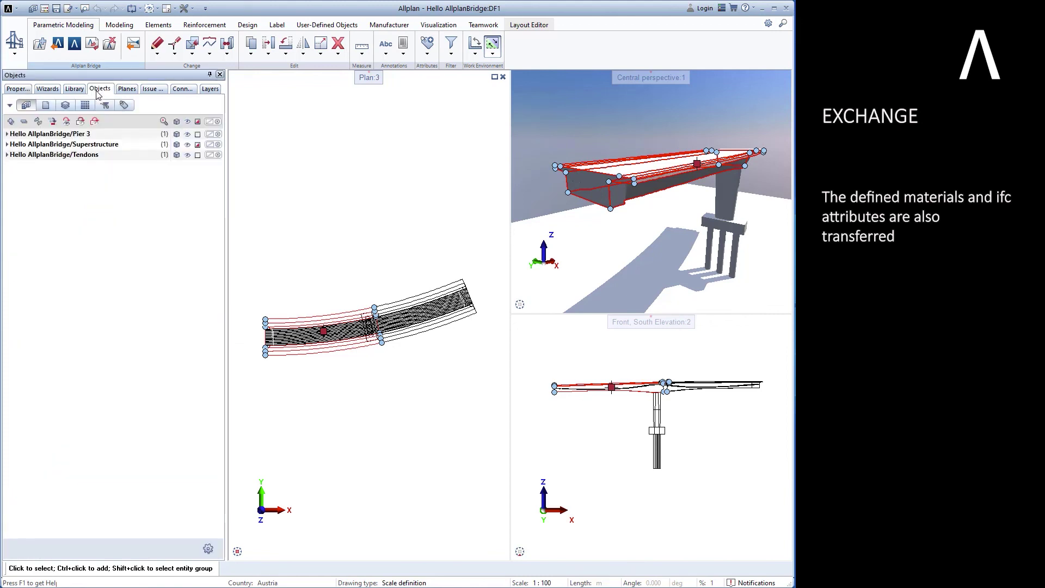
click(99, 124)
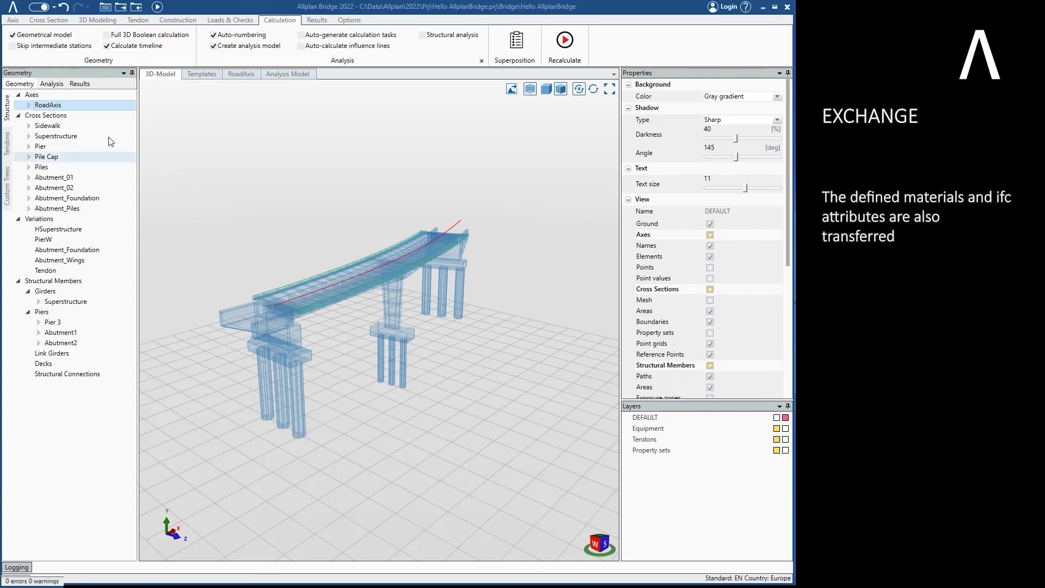
Set the RoadAxis arc radius to -100 in the axis plan
click(70, 103)
double_click(69, 103)
click(71, 115)
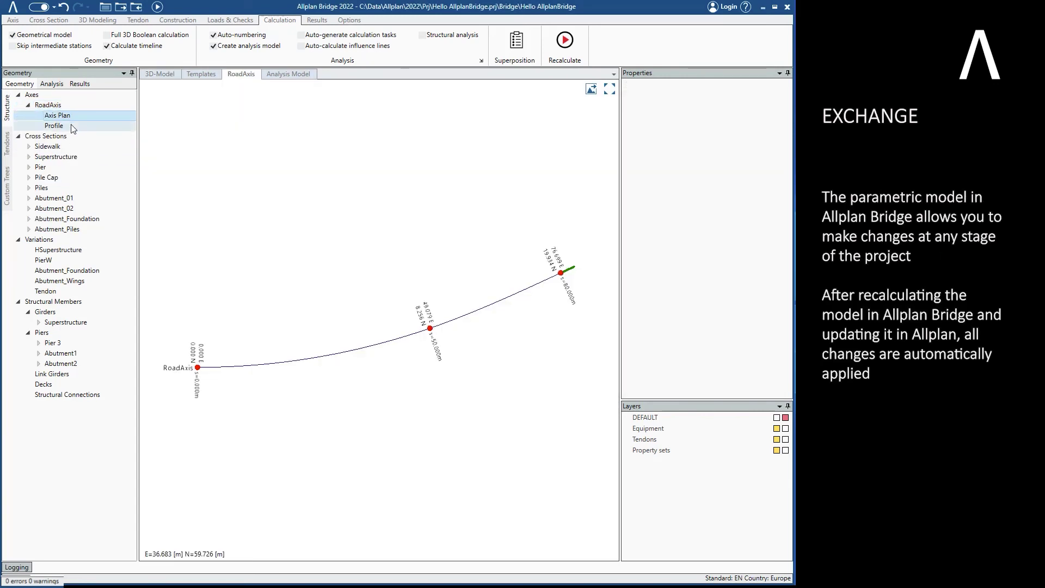
click(293, 363)
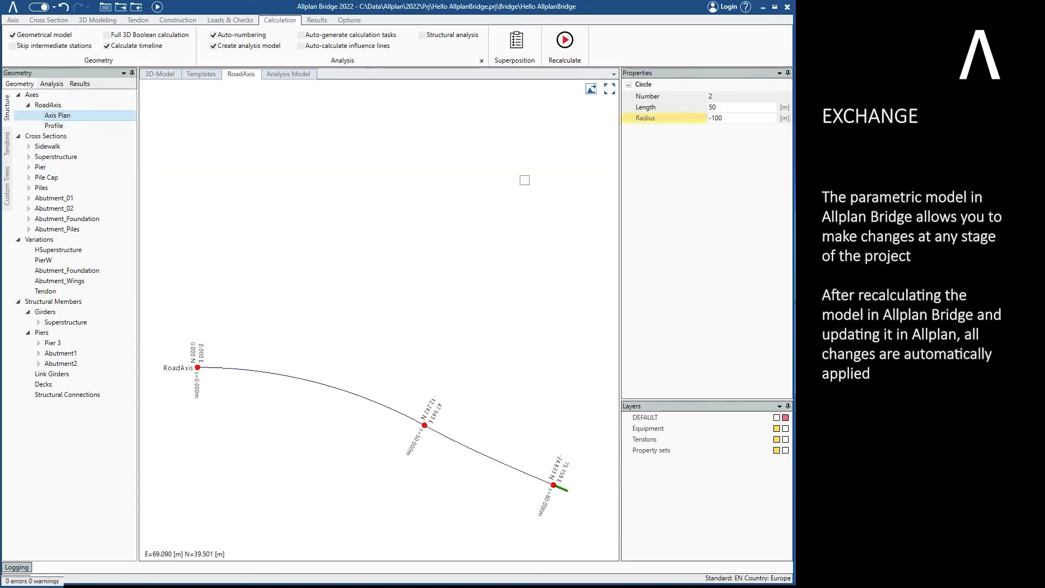
click(524, 180)
Check the reversed curve in the 3D model and update the bridge model in Allplan
click(161, 9)
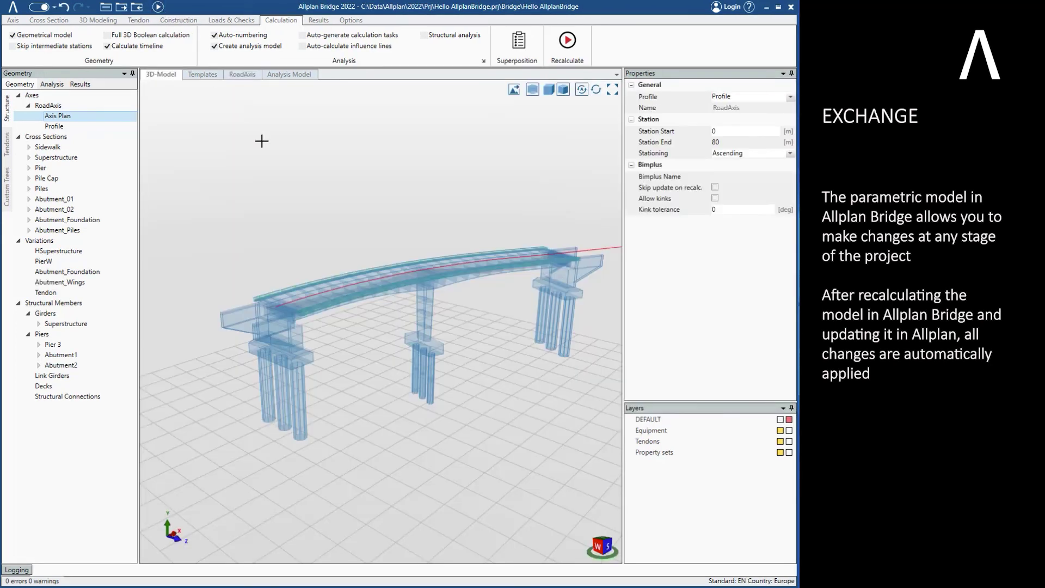
mouse_move(271, 217)
middle_down()
mouse_move(250, 231)
mouse_move(354, 259)
mouse_move(360, 286)
mouse_move(362, 261)
middle_up()
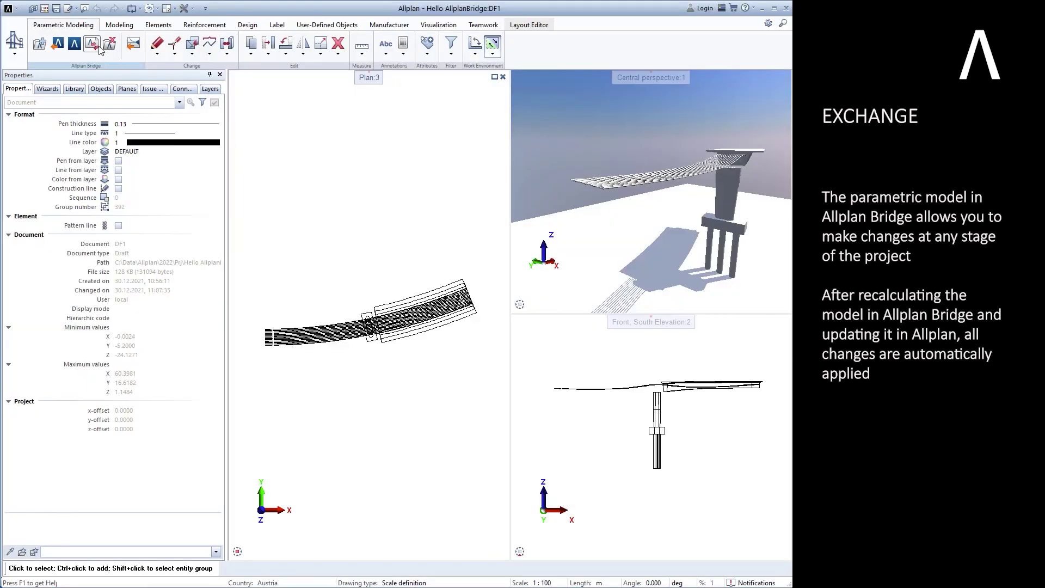
click(98, 48)
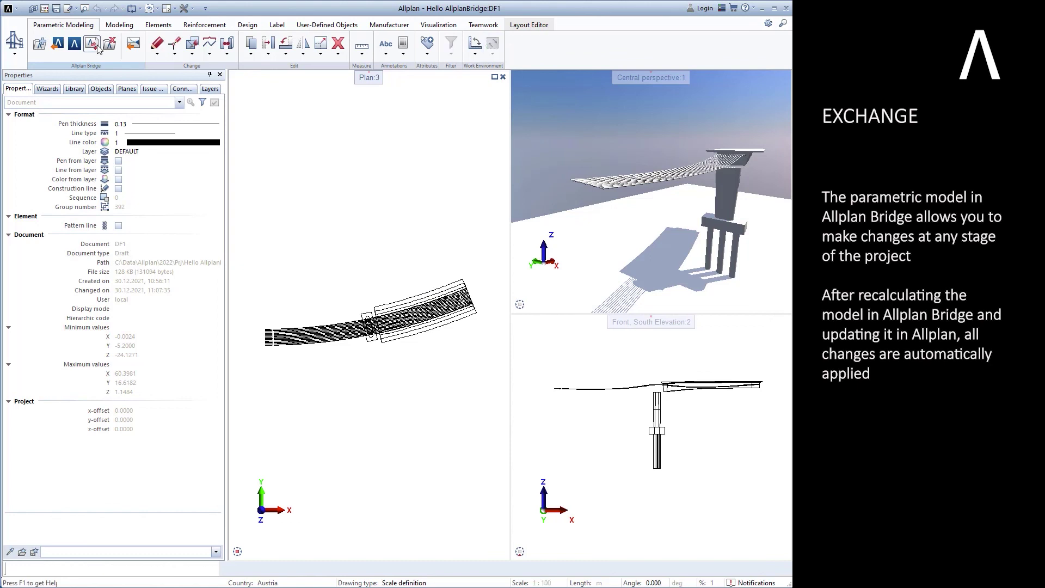